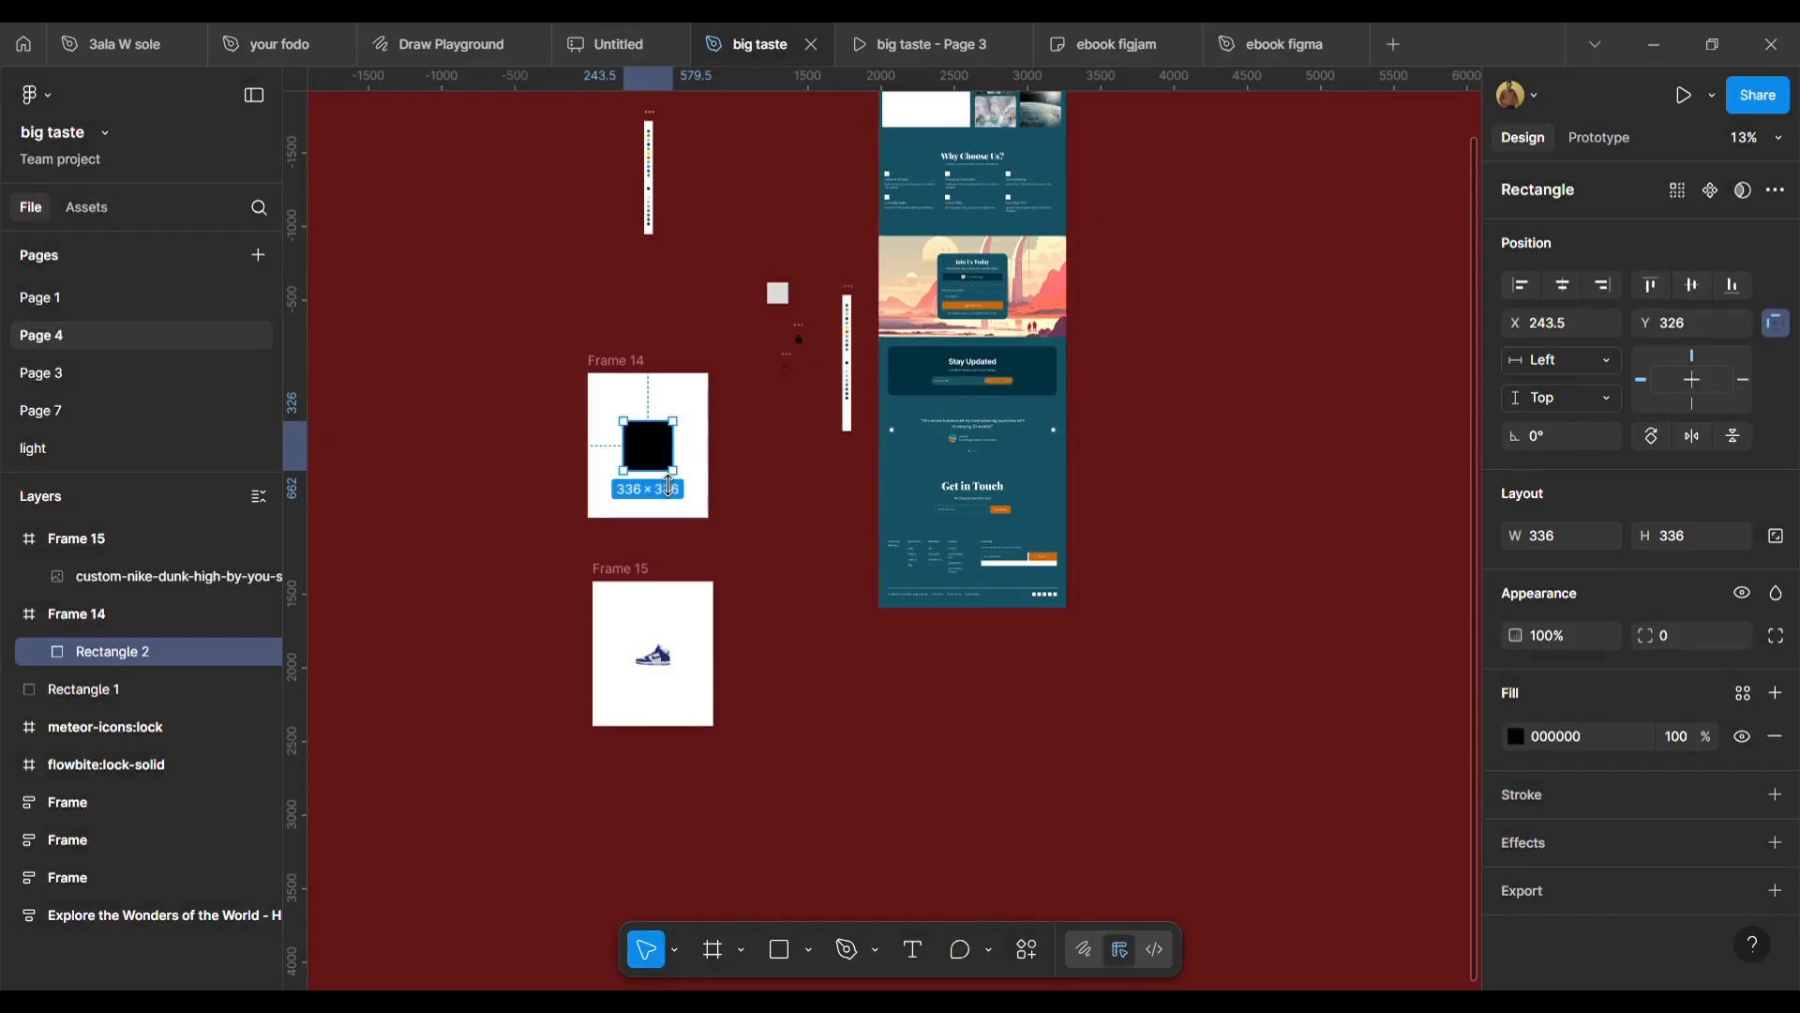
Move the shoe image out of Frame 15 and back into the frame.
left_click(767, 388)
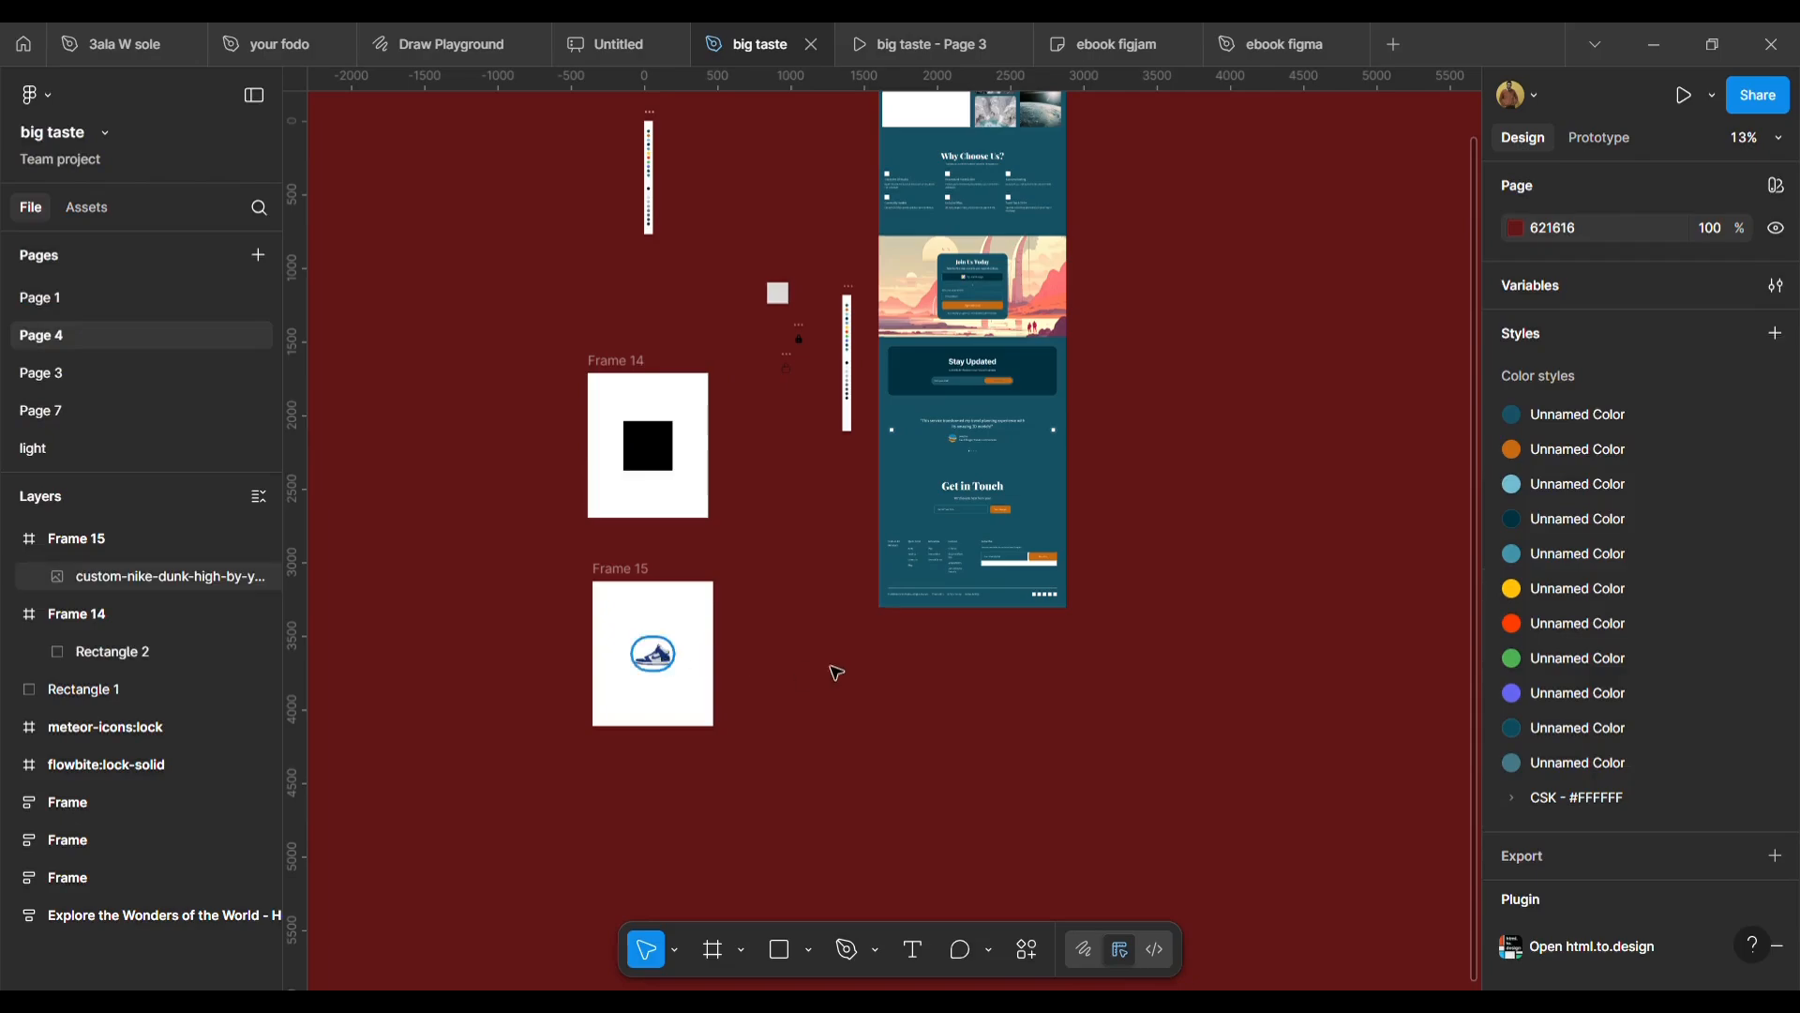
left_click_drag(654, 653, 824, 663)
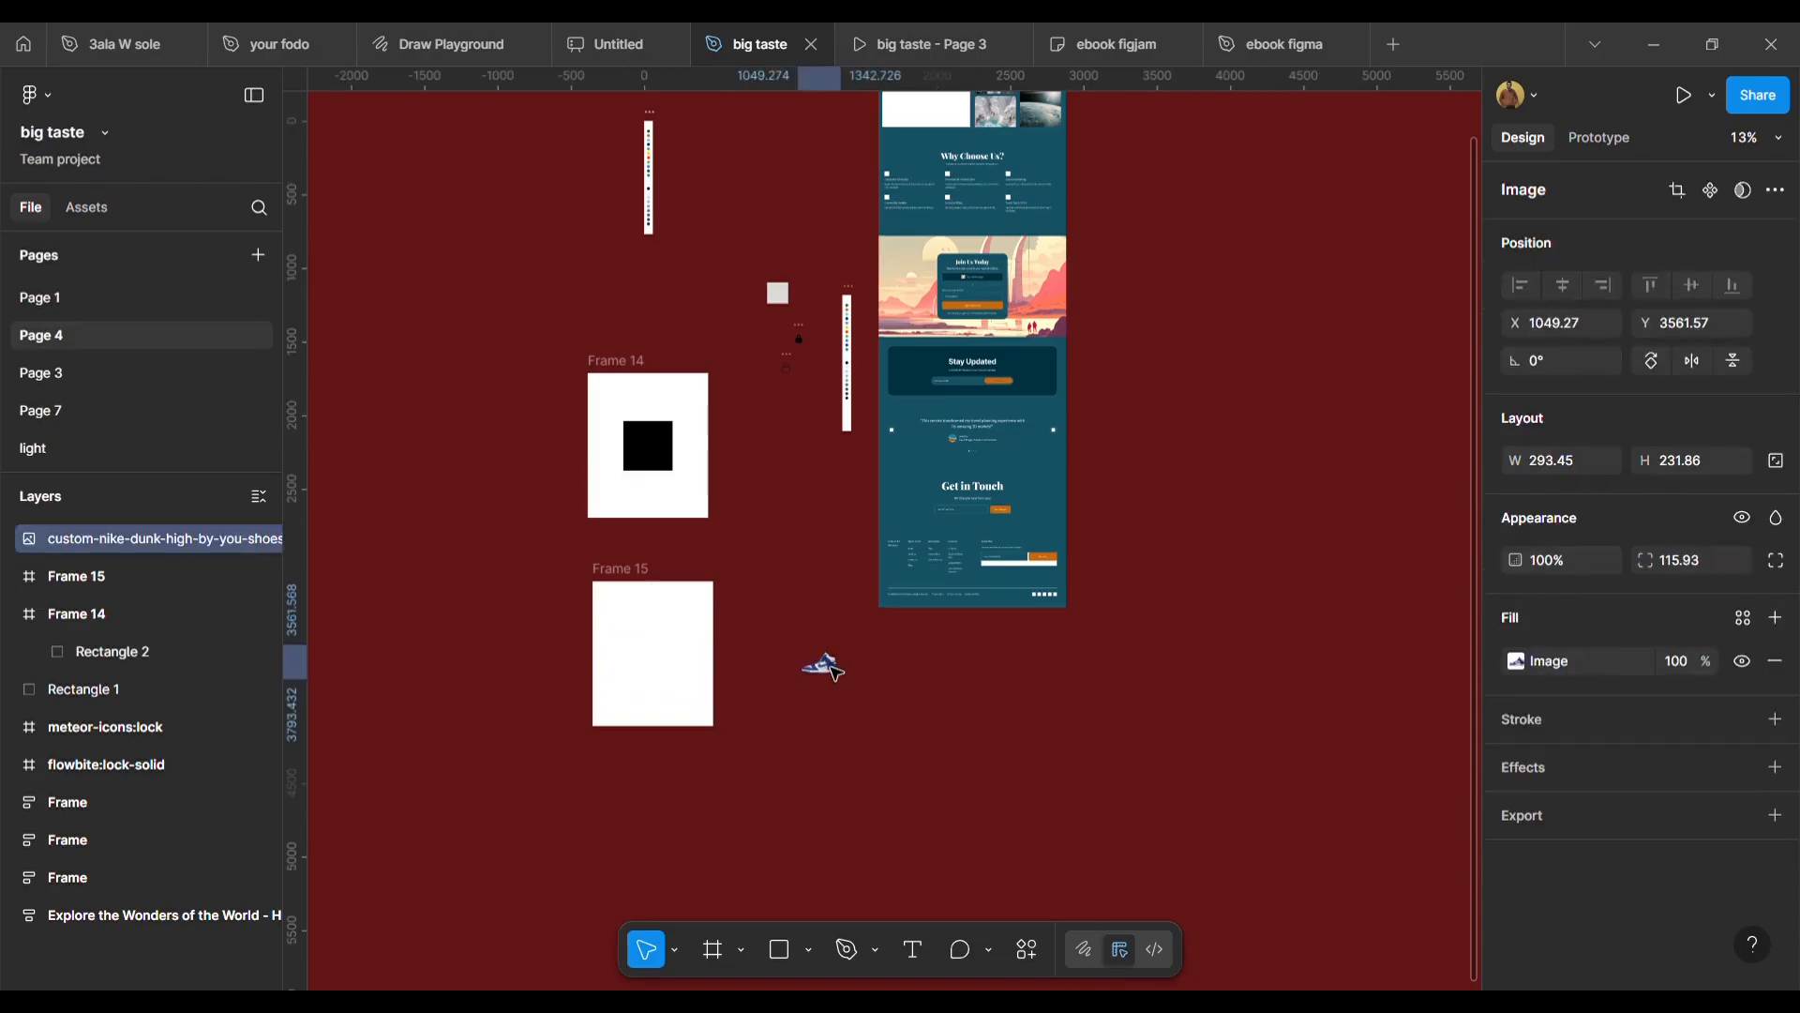
left_click(641, 575)
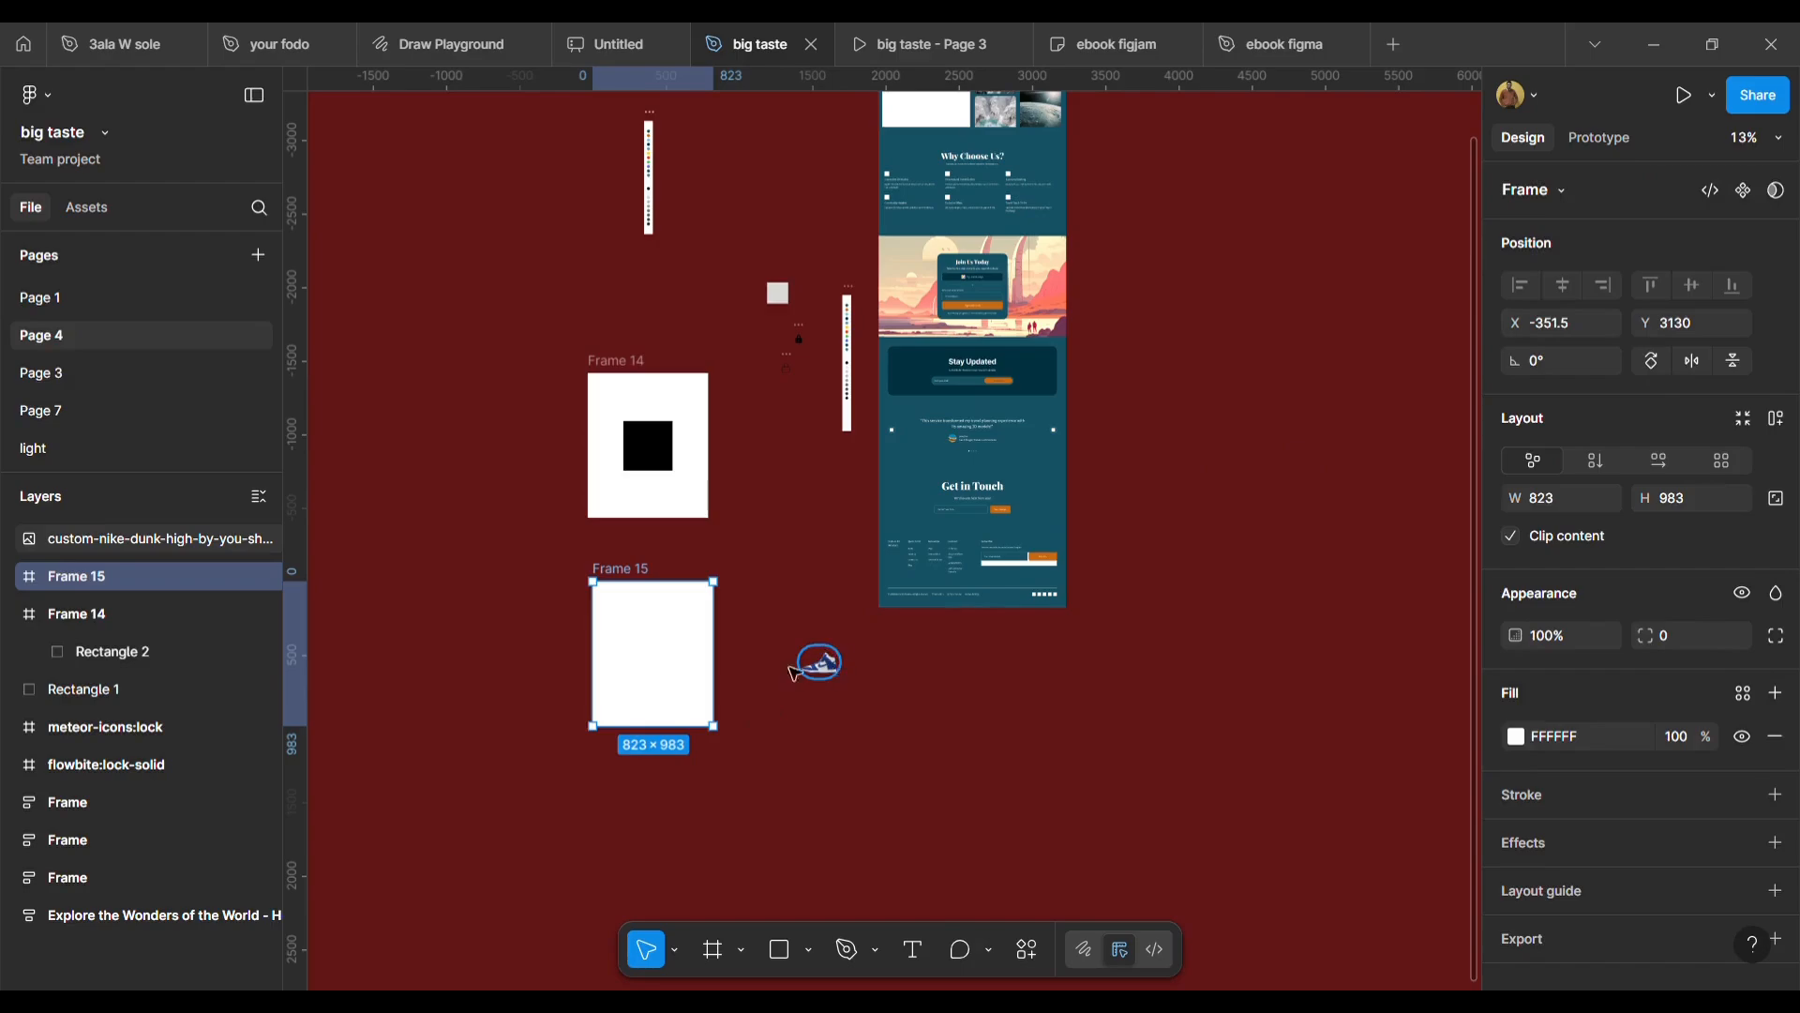
left_click_drag(795, 673, 671, 658)
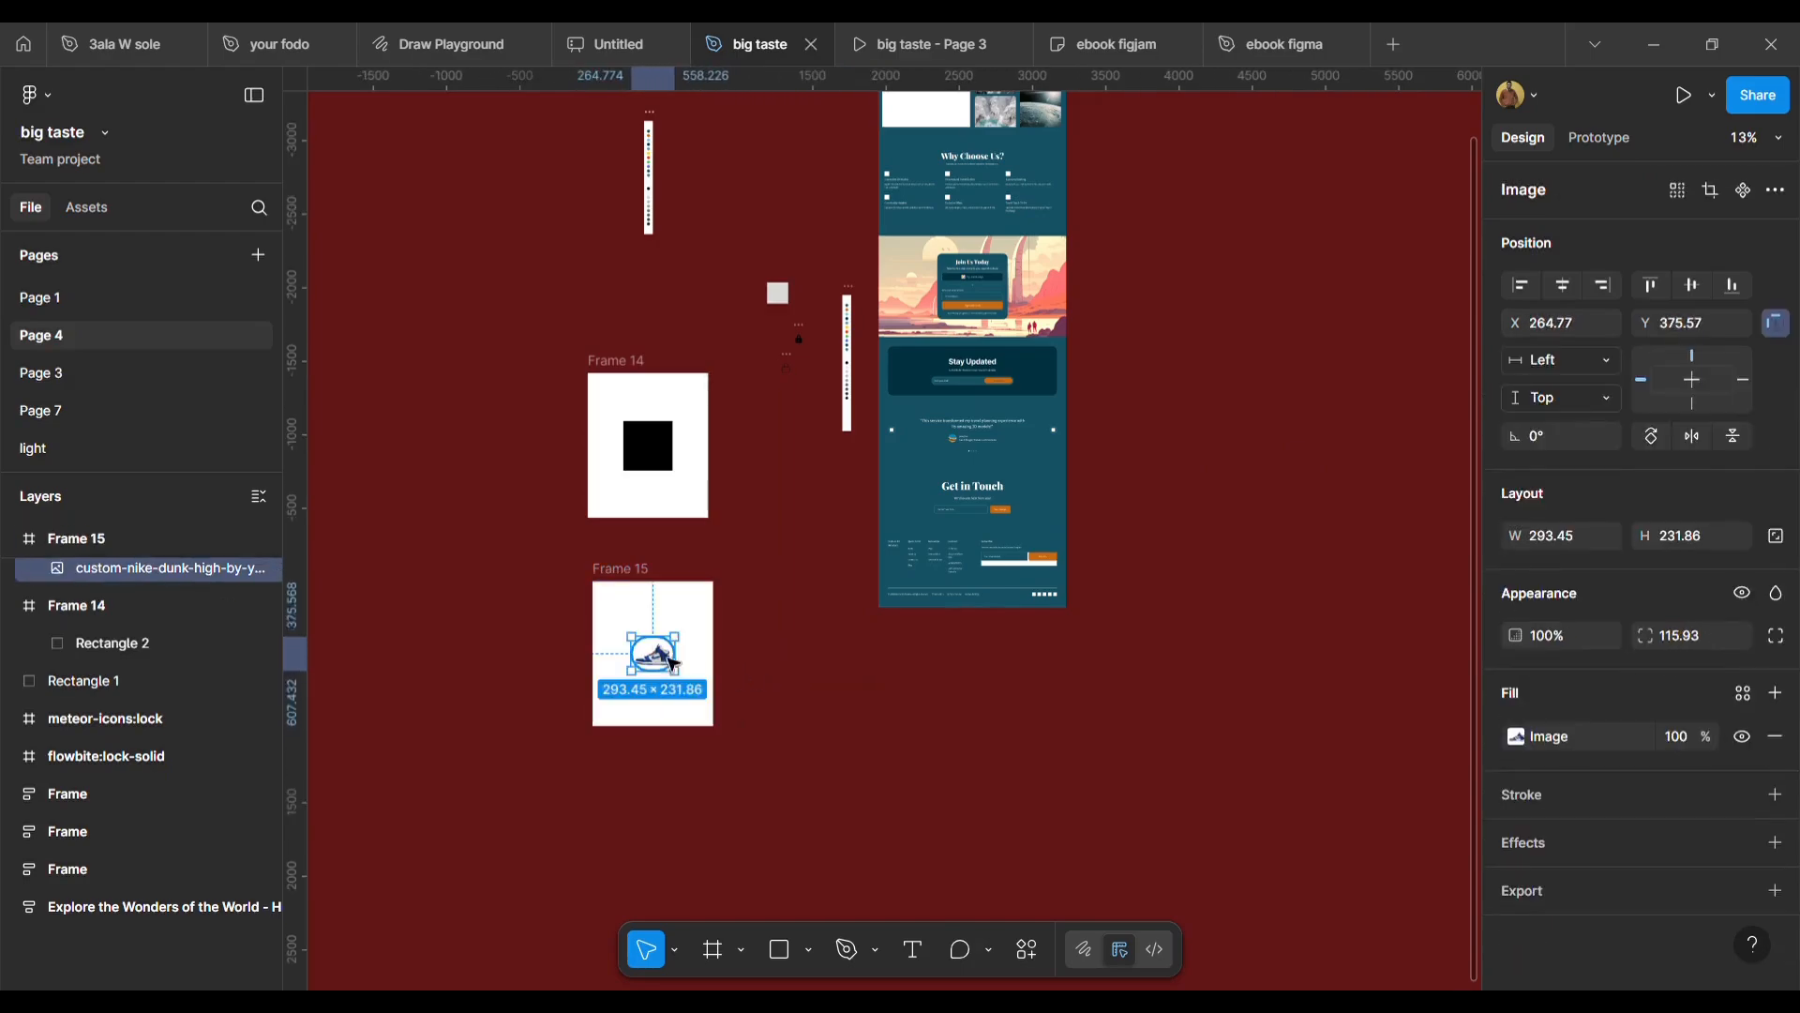
Try each alignment option on the shoe image, finishing aligned to the left and bottom of Frame 15.
left_click(1524, 287)
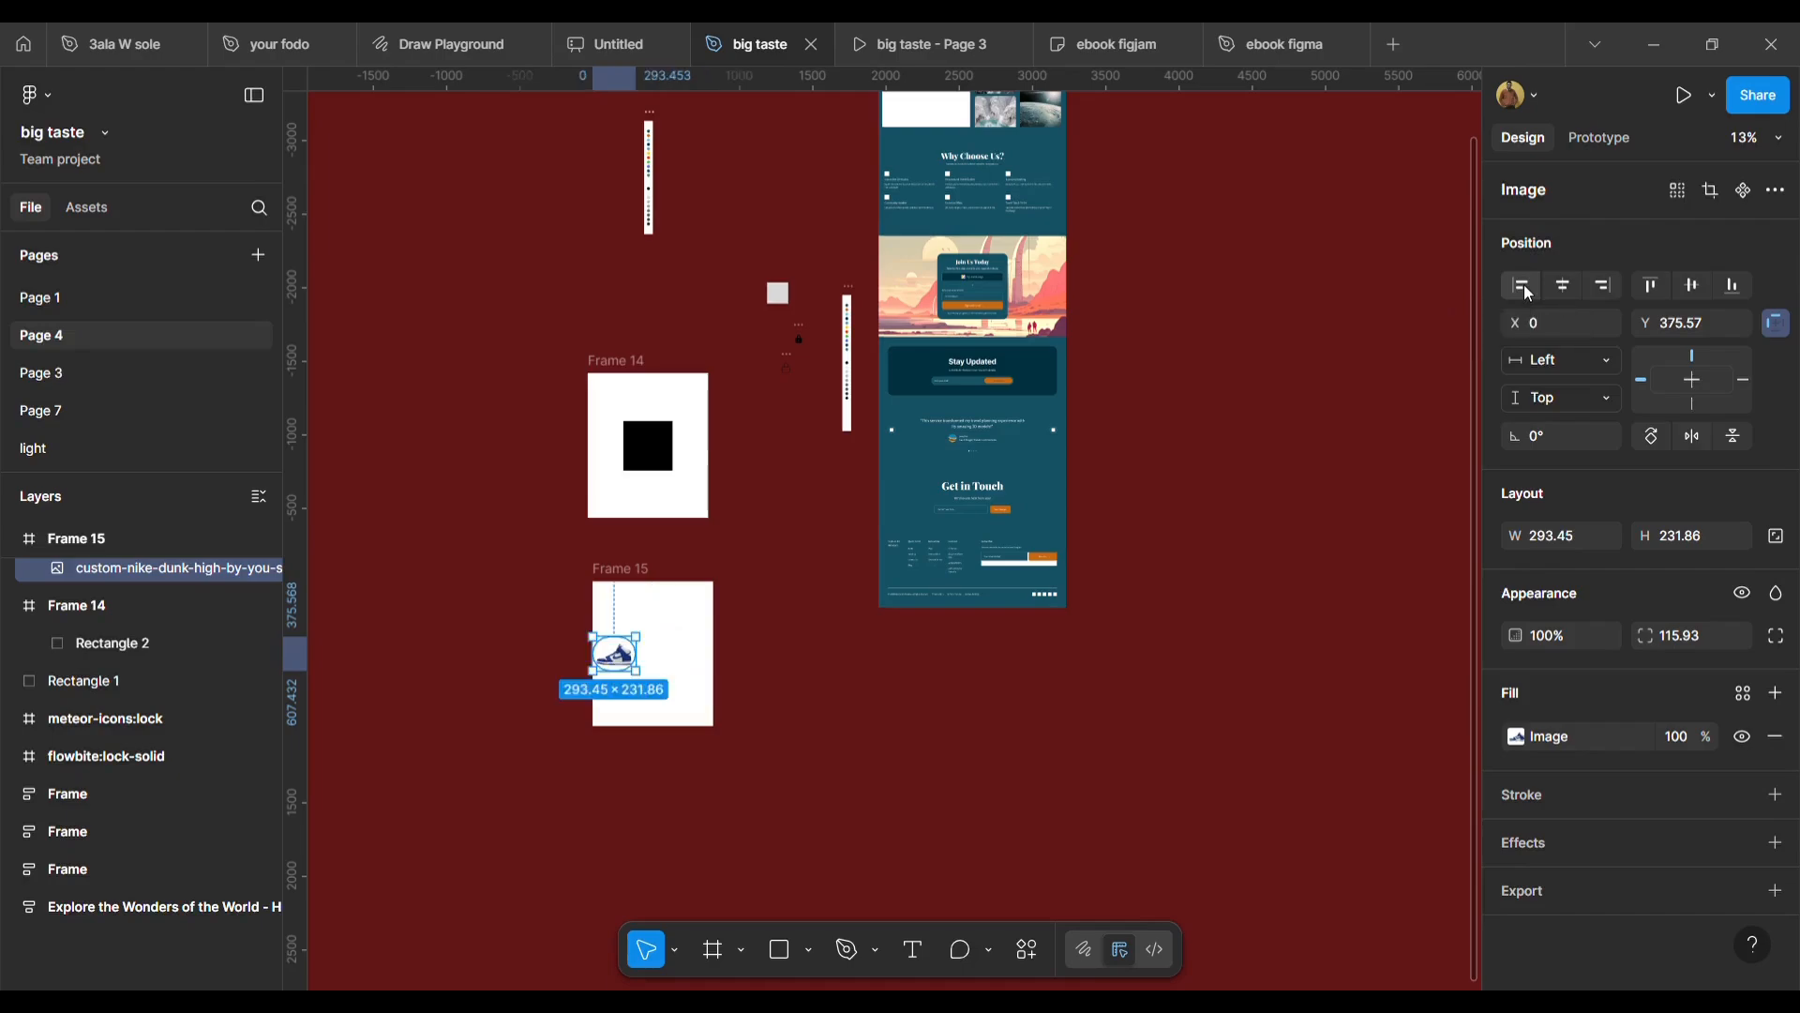
left_click(1566, 287)
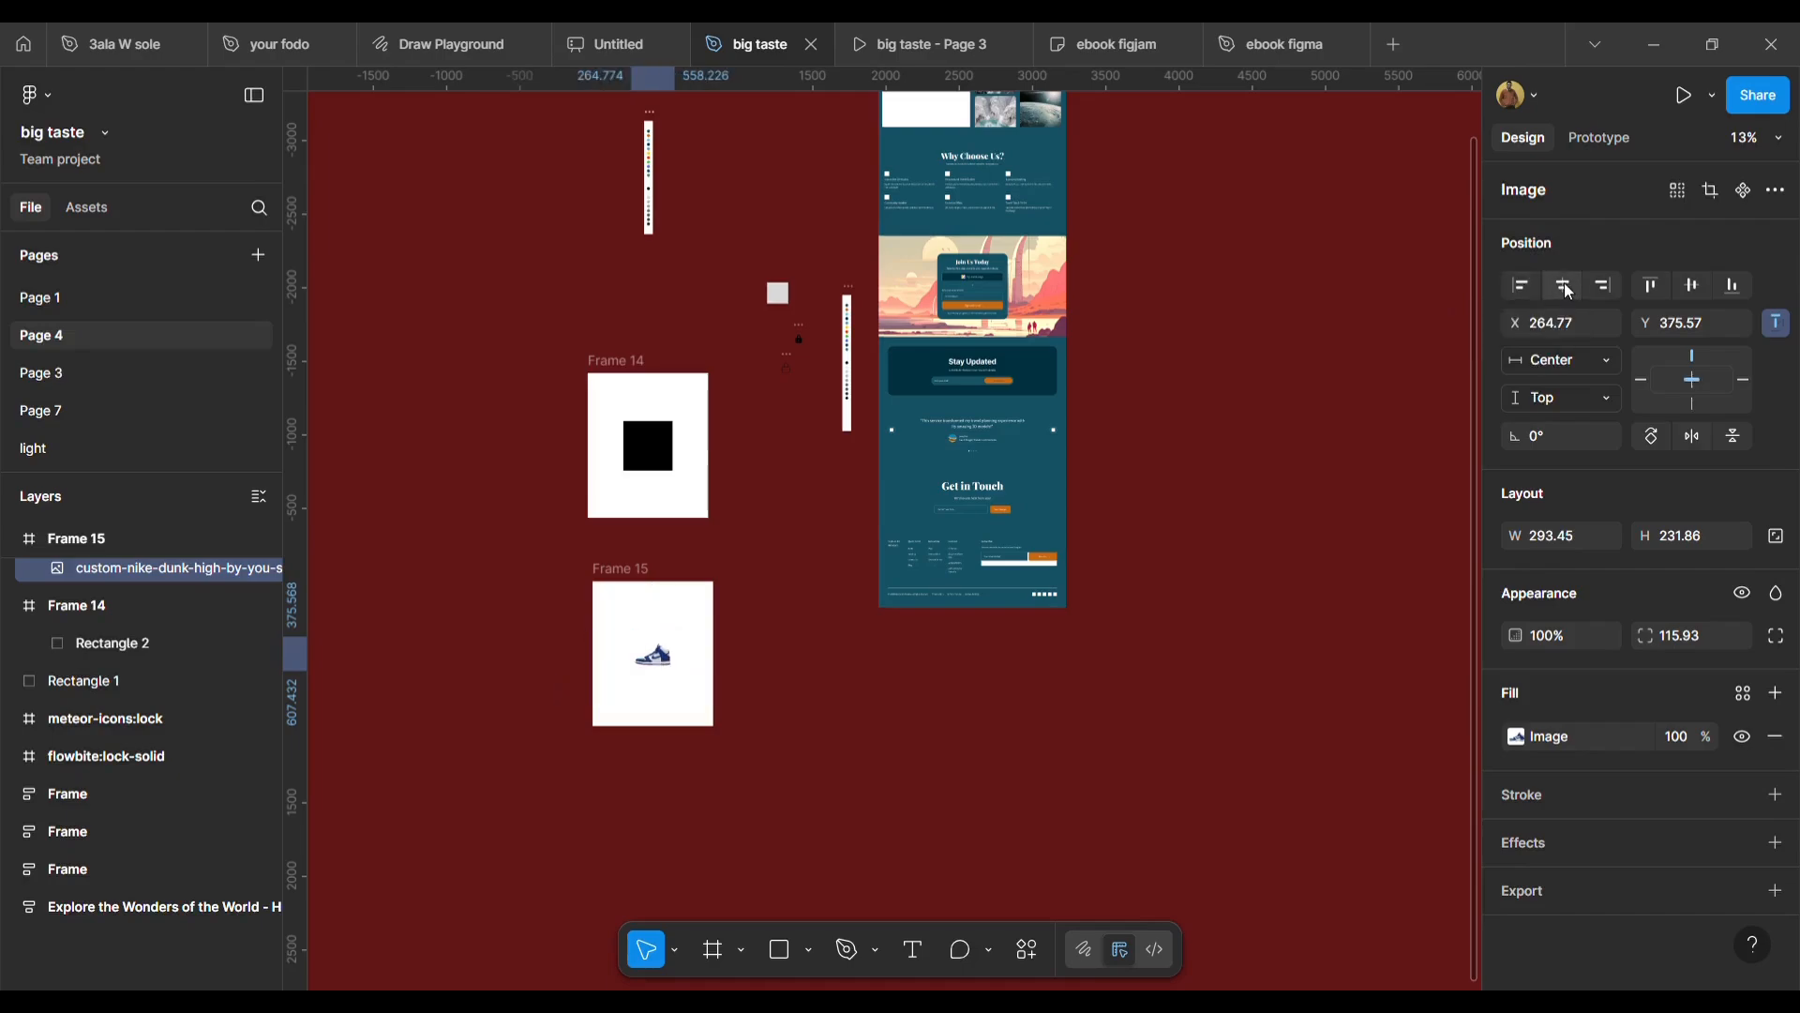
left_click(1607, 287)
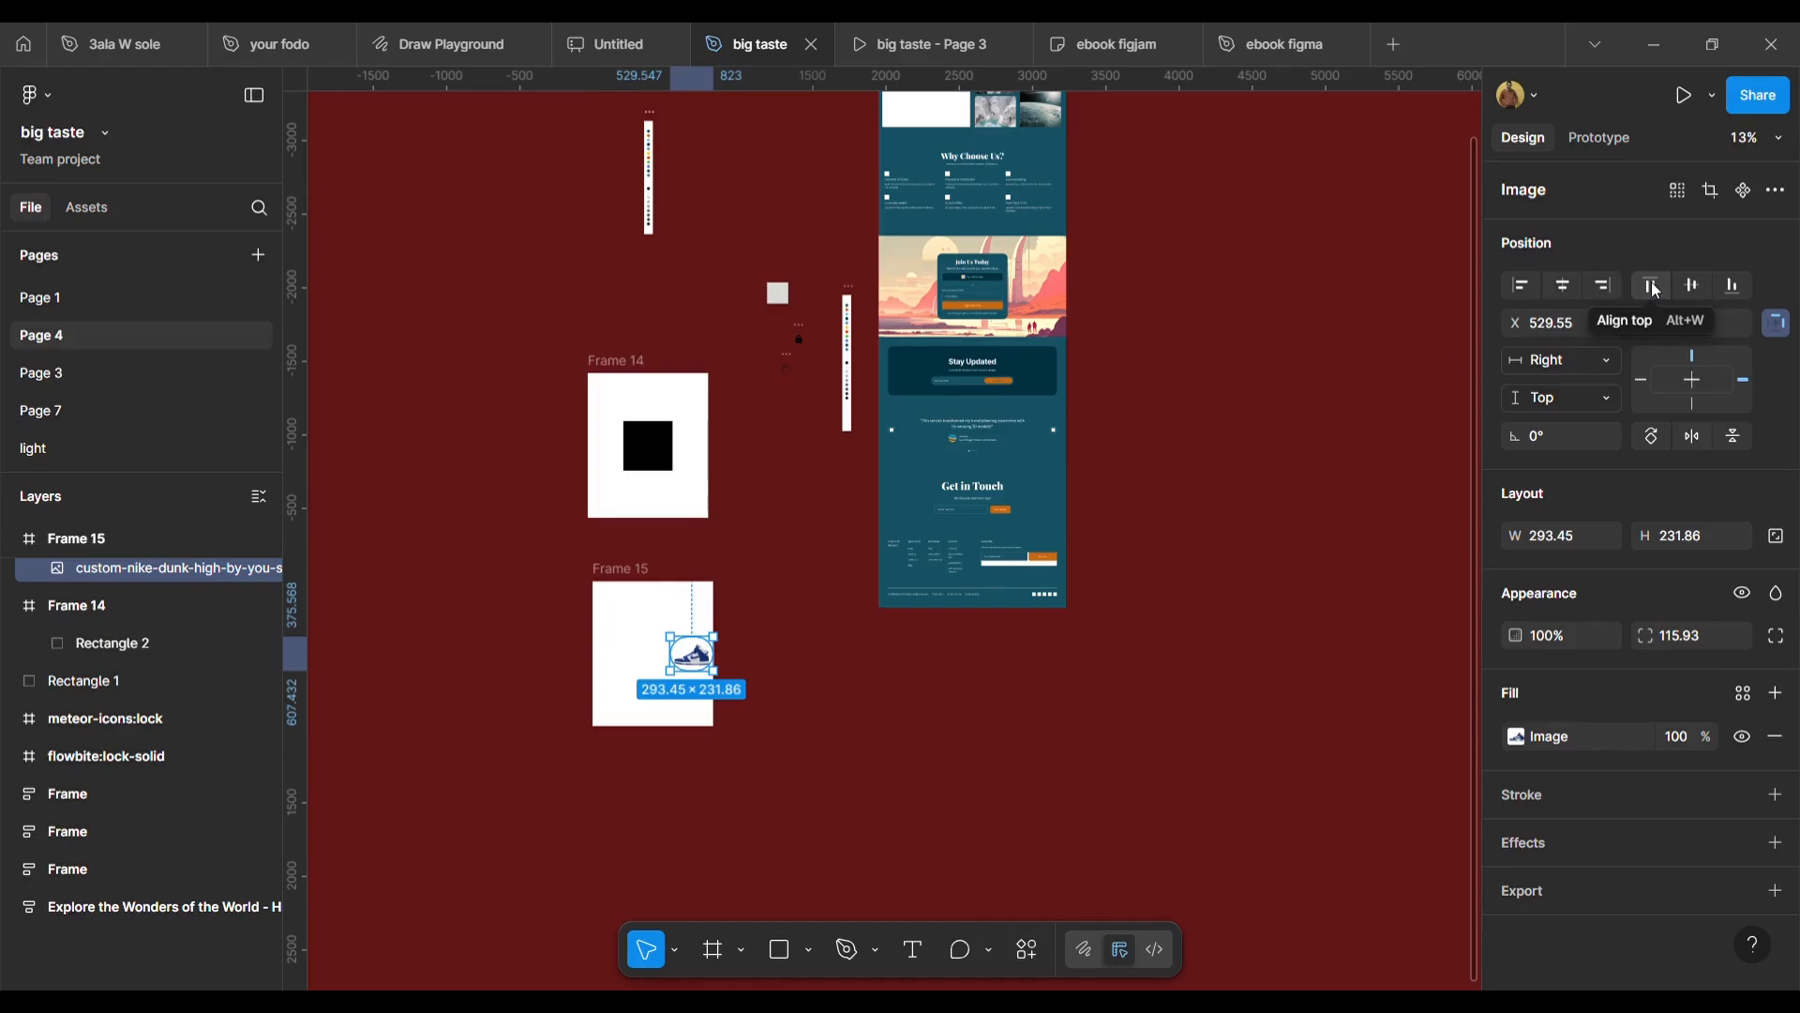
left_click(1654, 287)
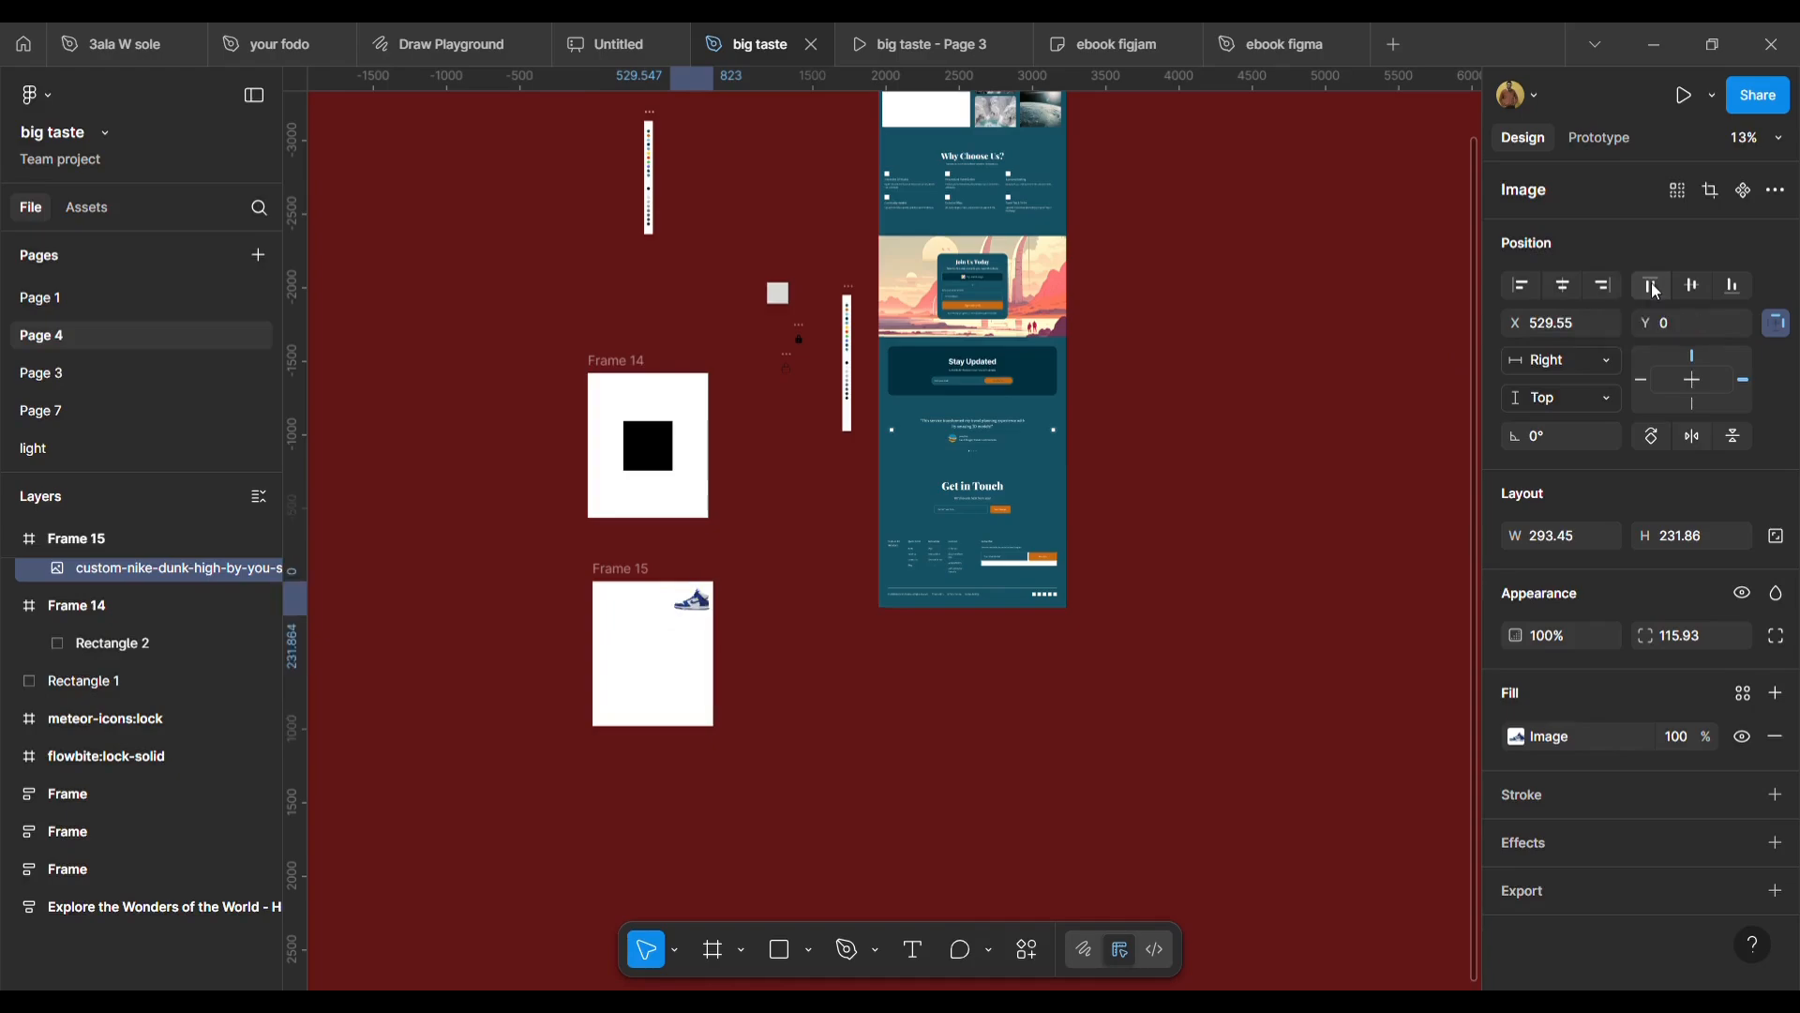
left_click(1698, 277)
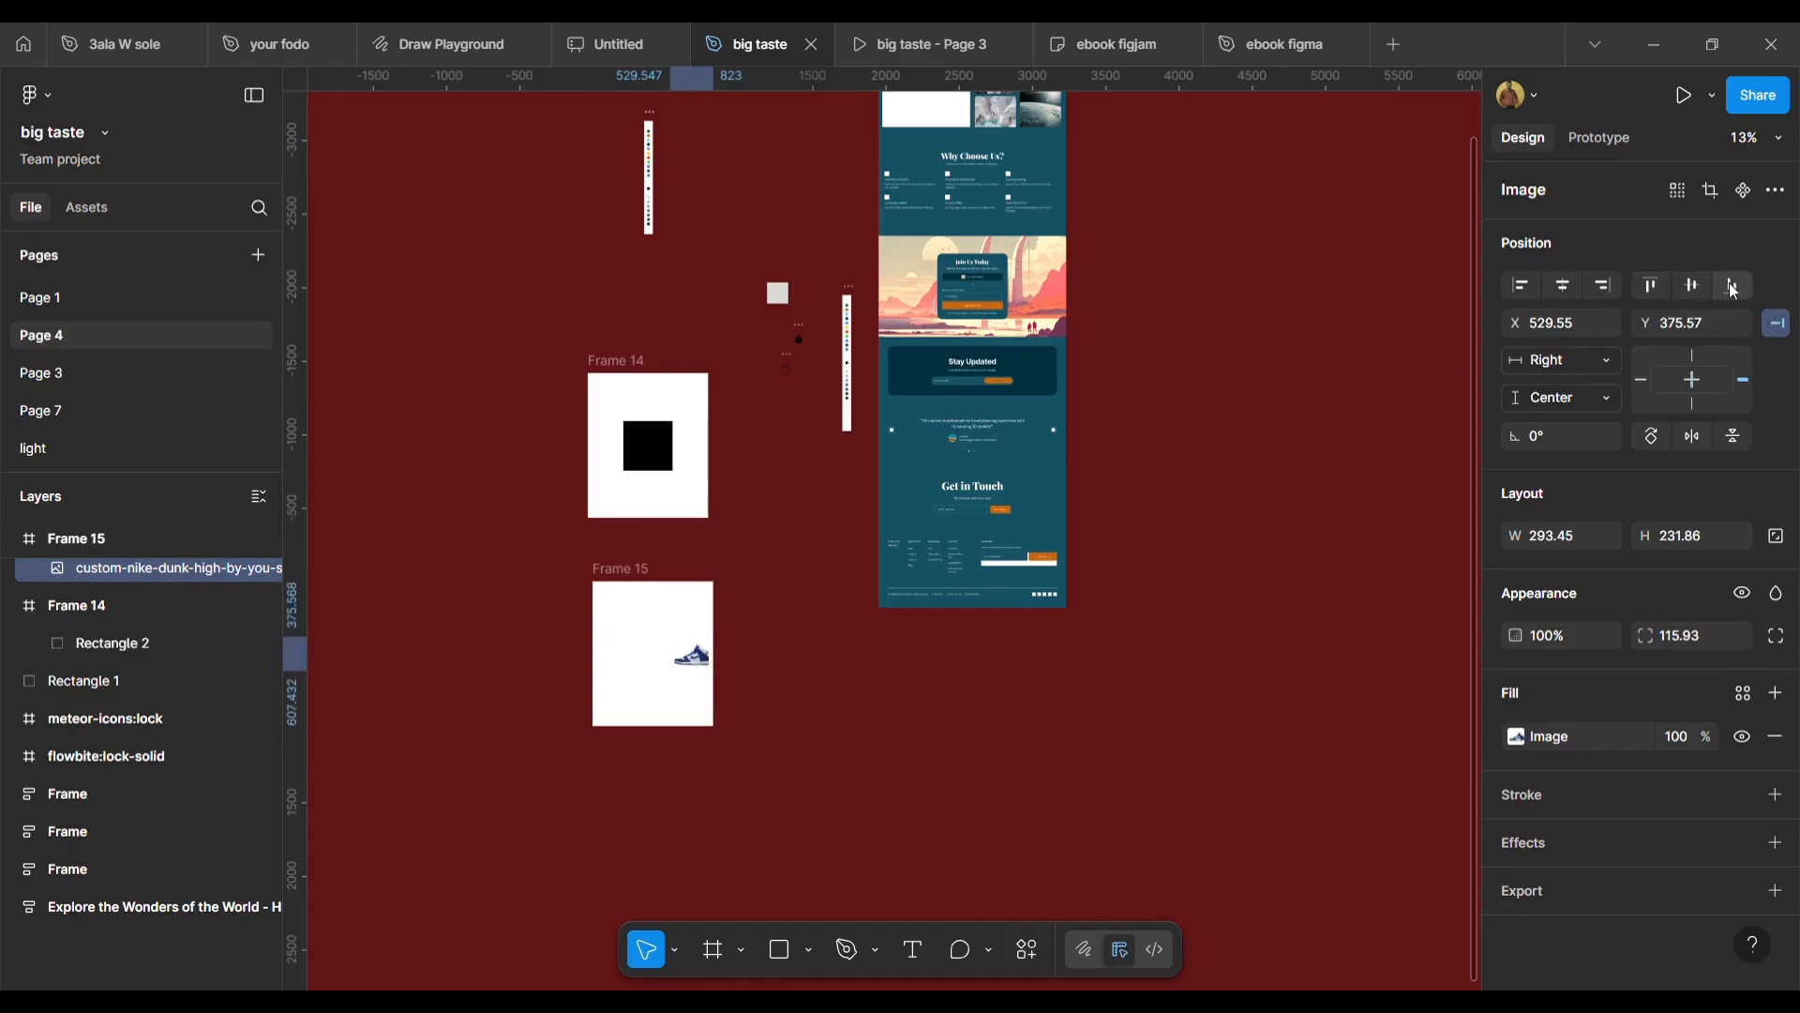
left_click(1734, 286)
left_click(1521, 287)
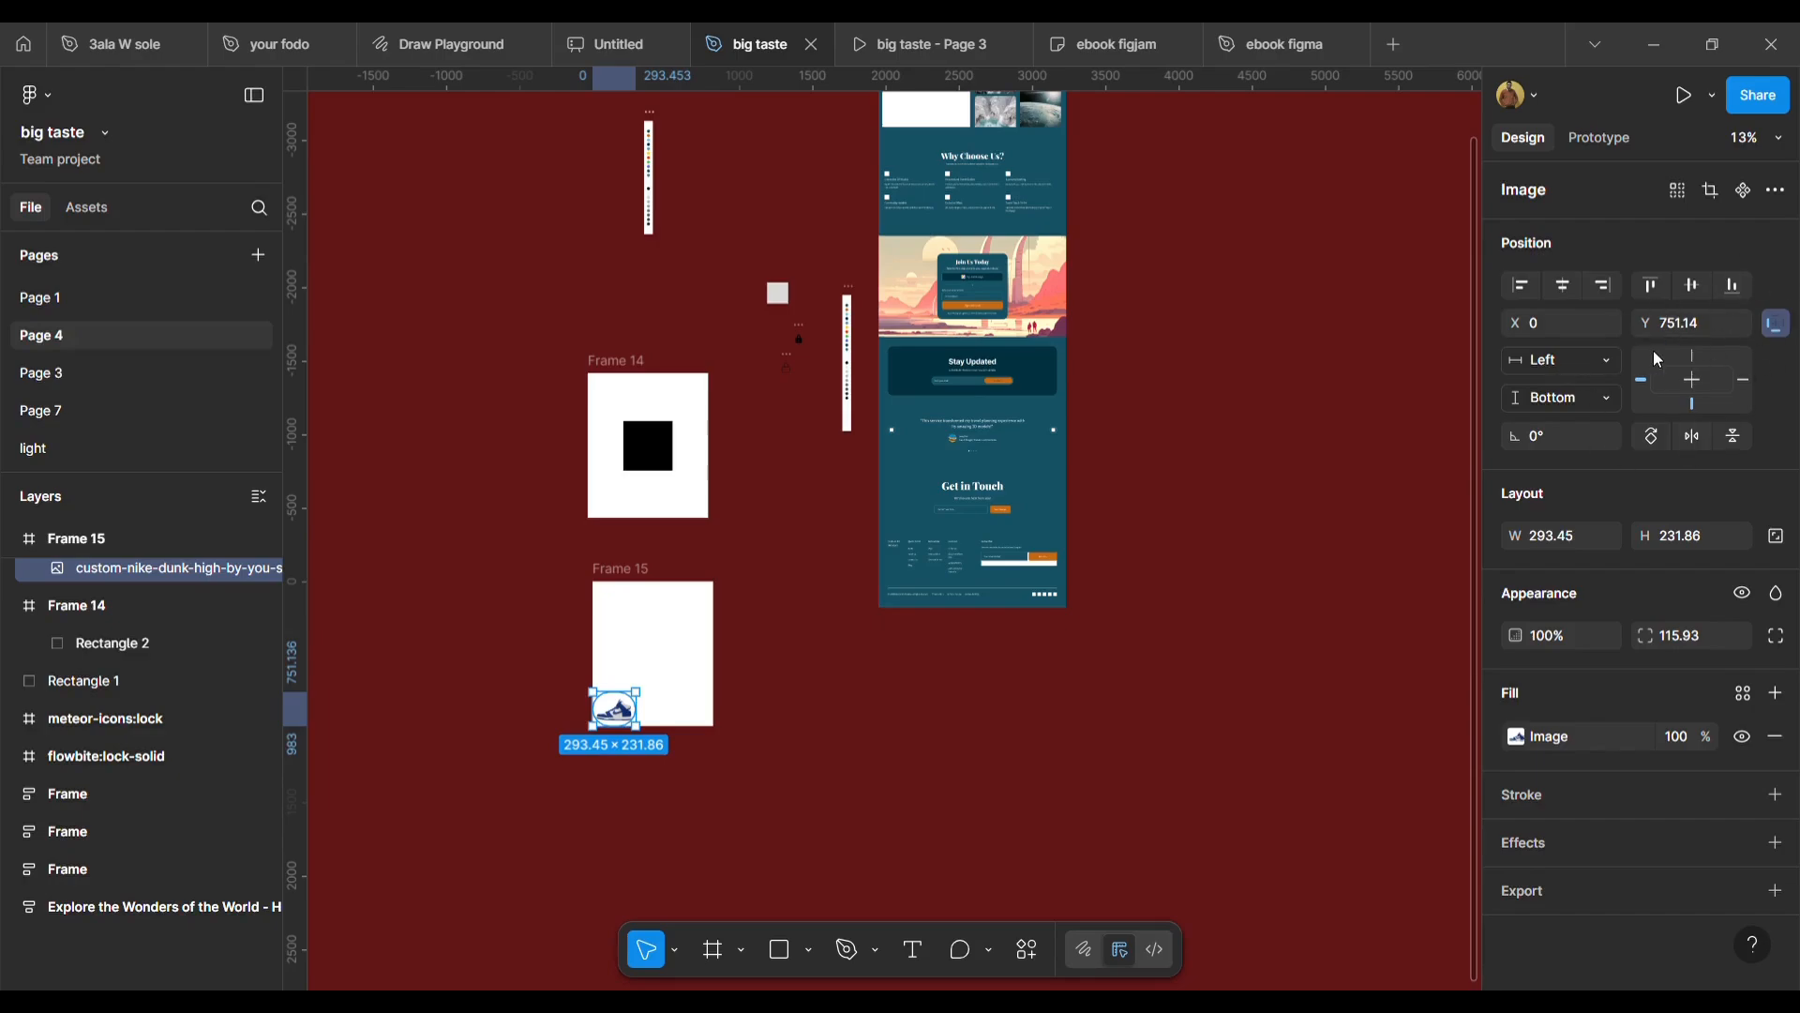
Set the shoe image's horizontal constraint to Right and widen Frame 15 to 912.
left_click(1739, 375)
mouse_move(623, 720)
left_mouse_down()
mouse_move(646, 715)
mouse_move(616, 725)
left_mouse_up()
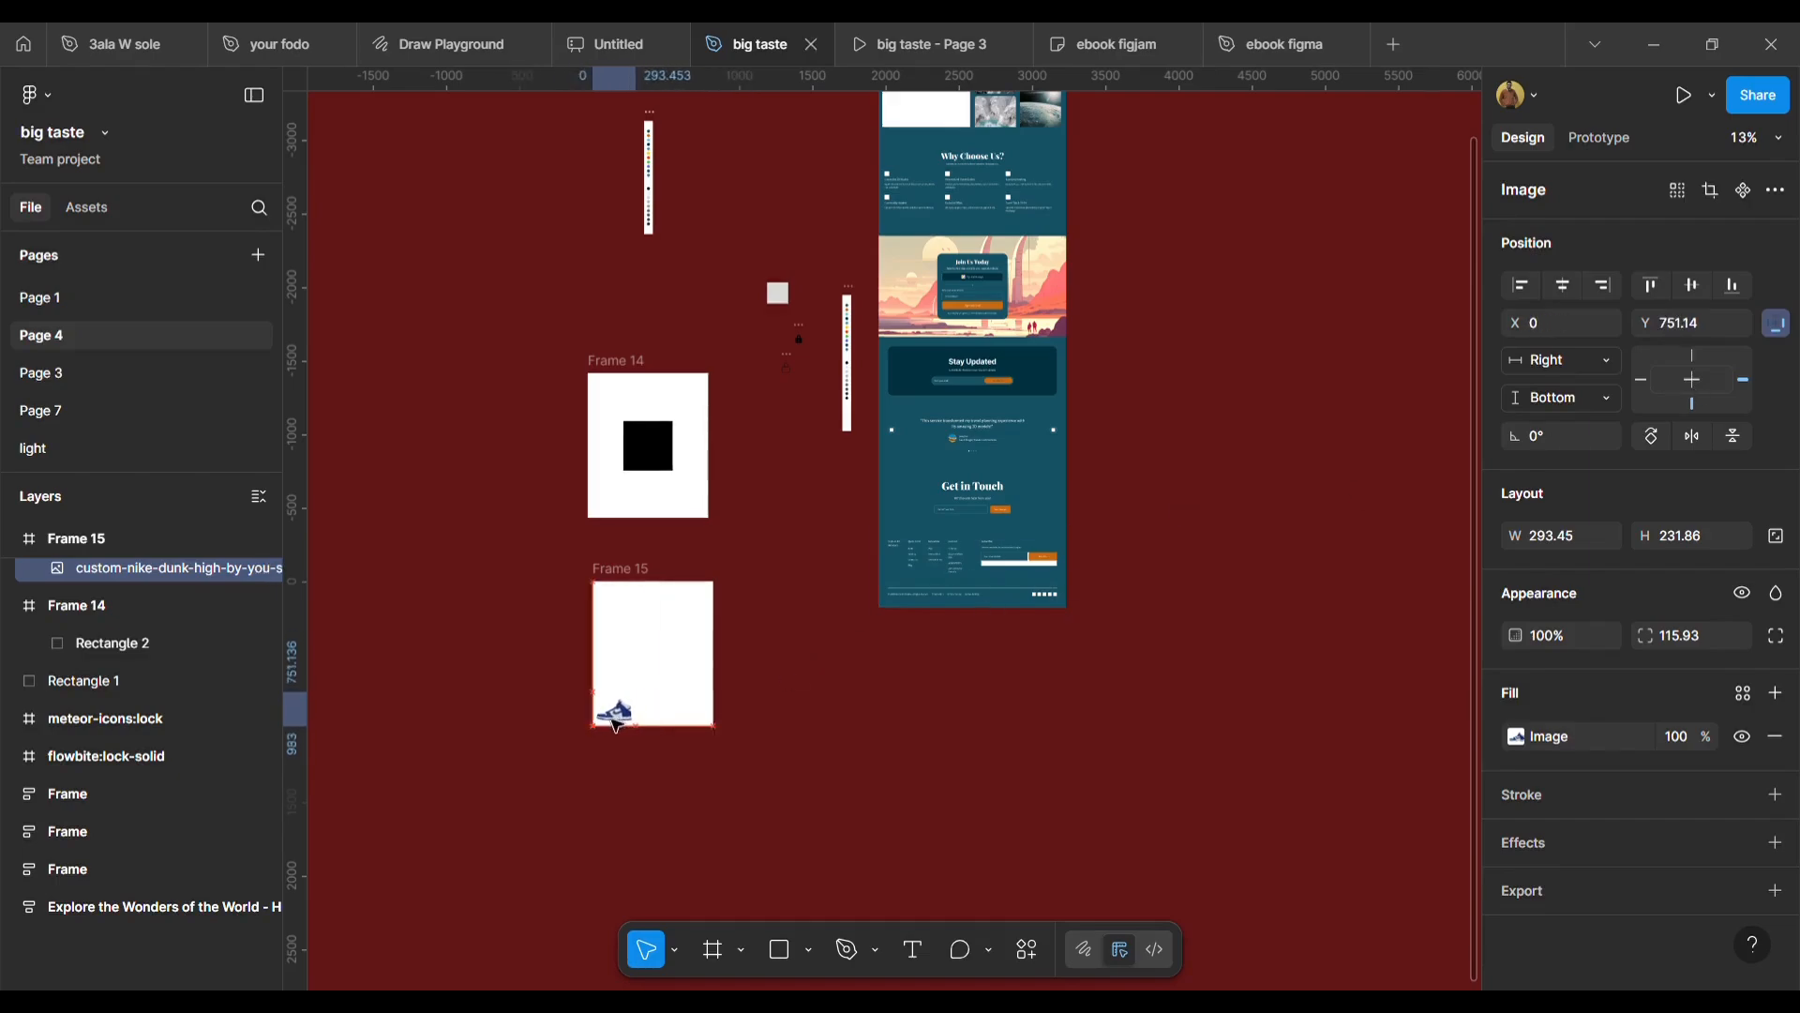
left_click(629, 569)
mouse_move(740, 665)
left_mouse_down()
mouse_move(888, 672)
mouse_move(746, 665)
left_mouse_up()
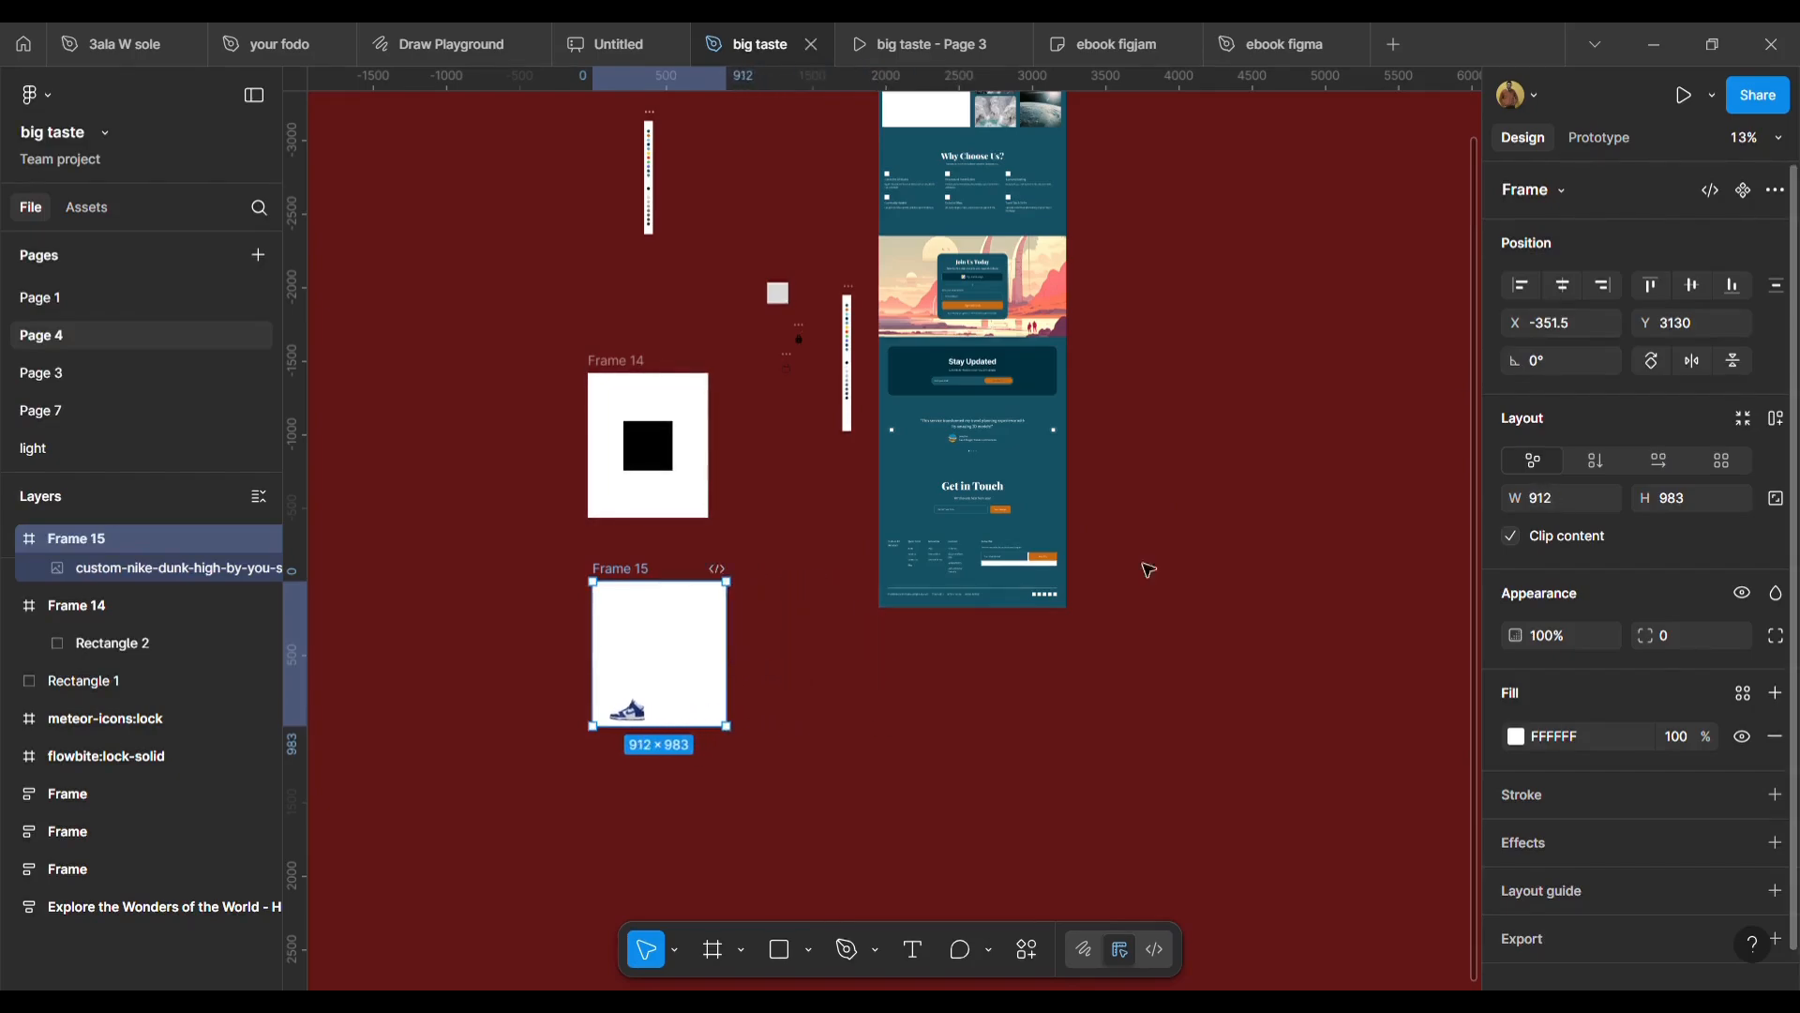
Set the shoe image's horizontal constraint to Left and narrow Frame 15 to 769 wide.
left_click(633, 710)
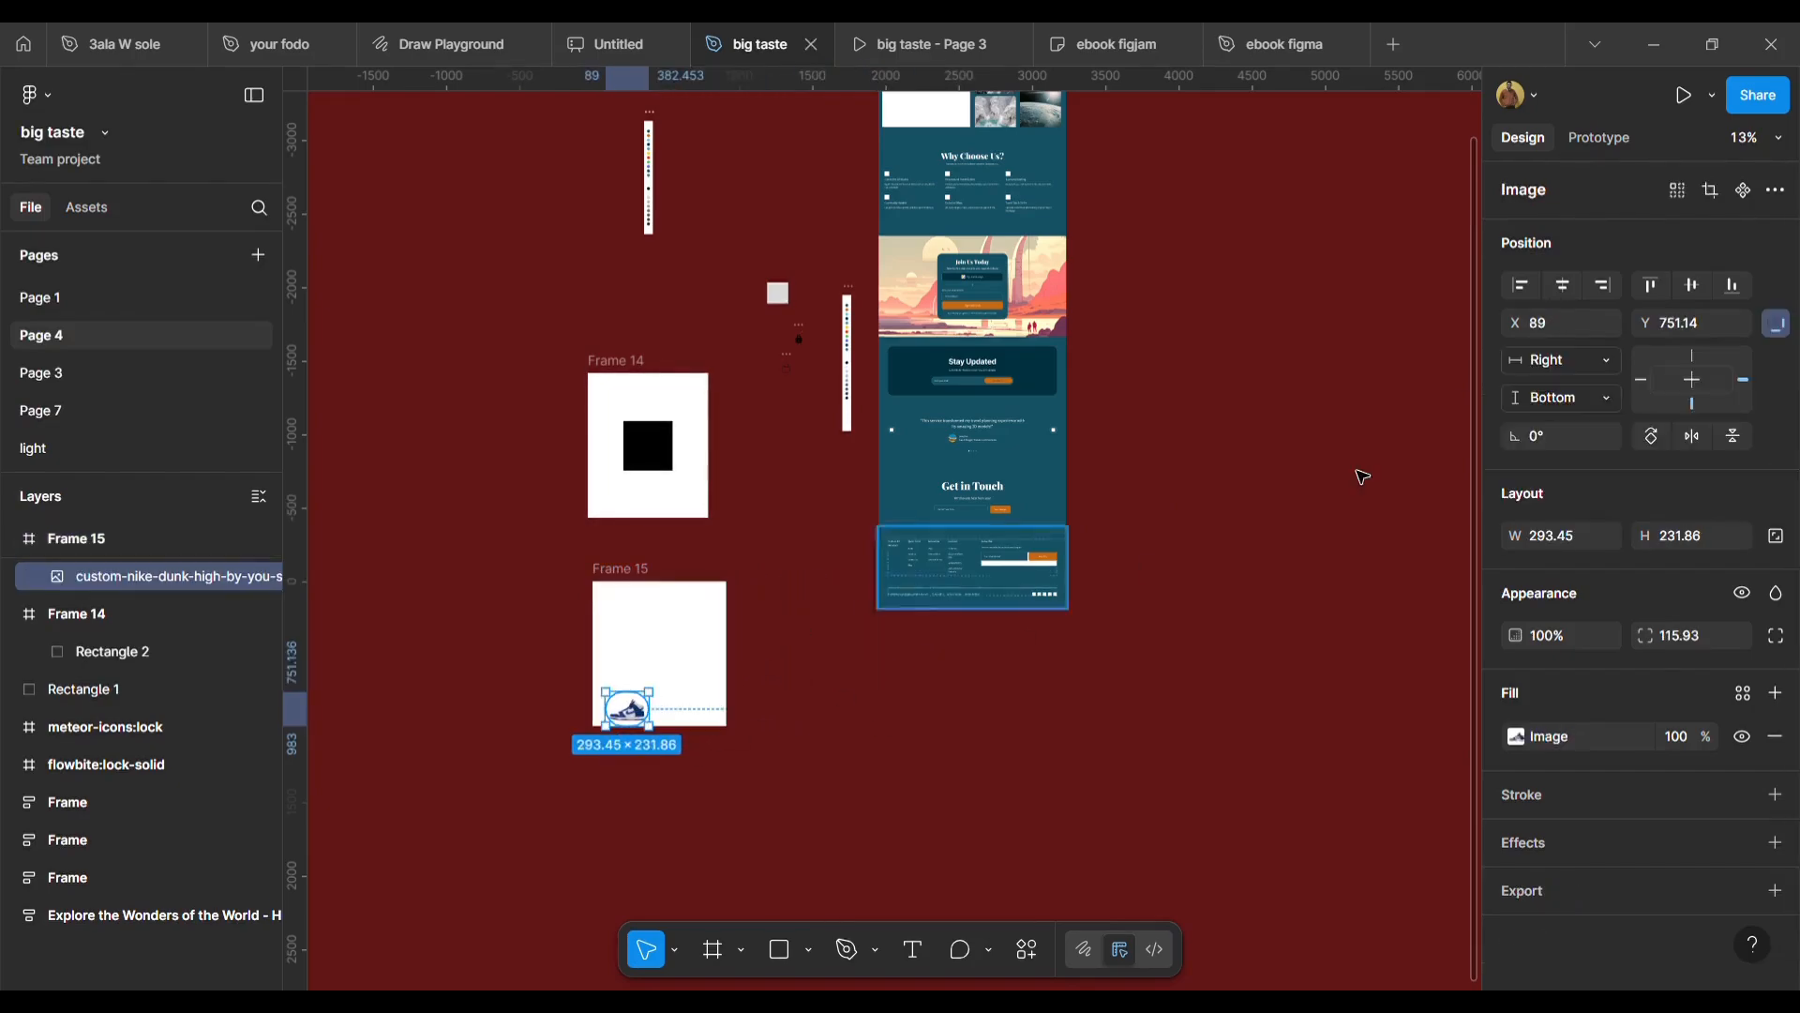
left_click(1642, 381)
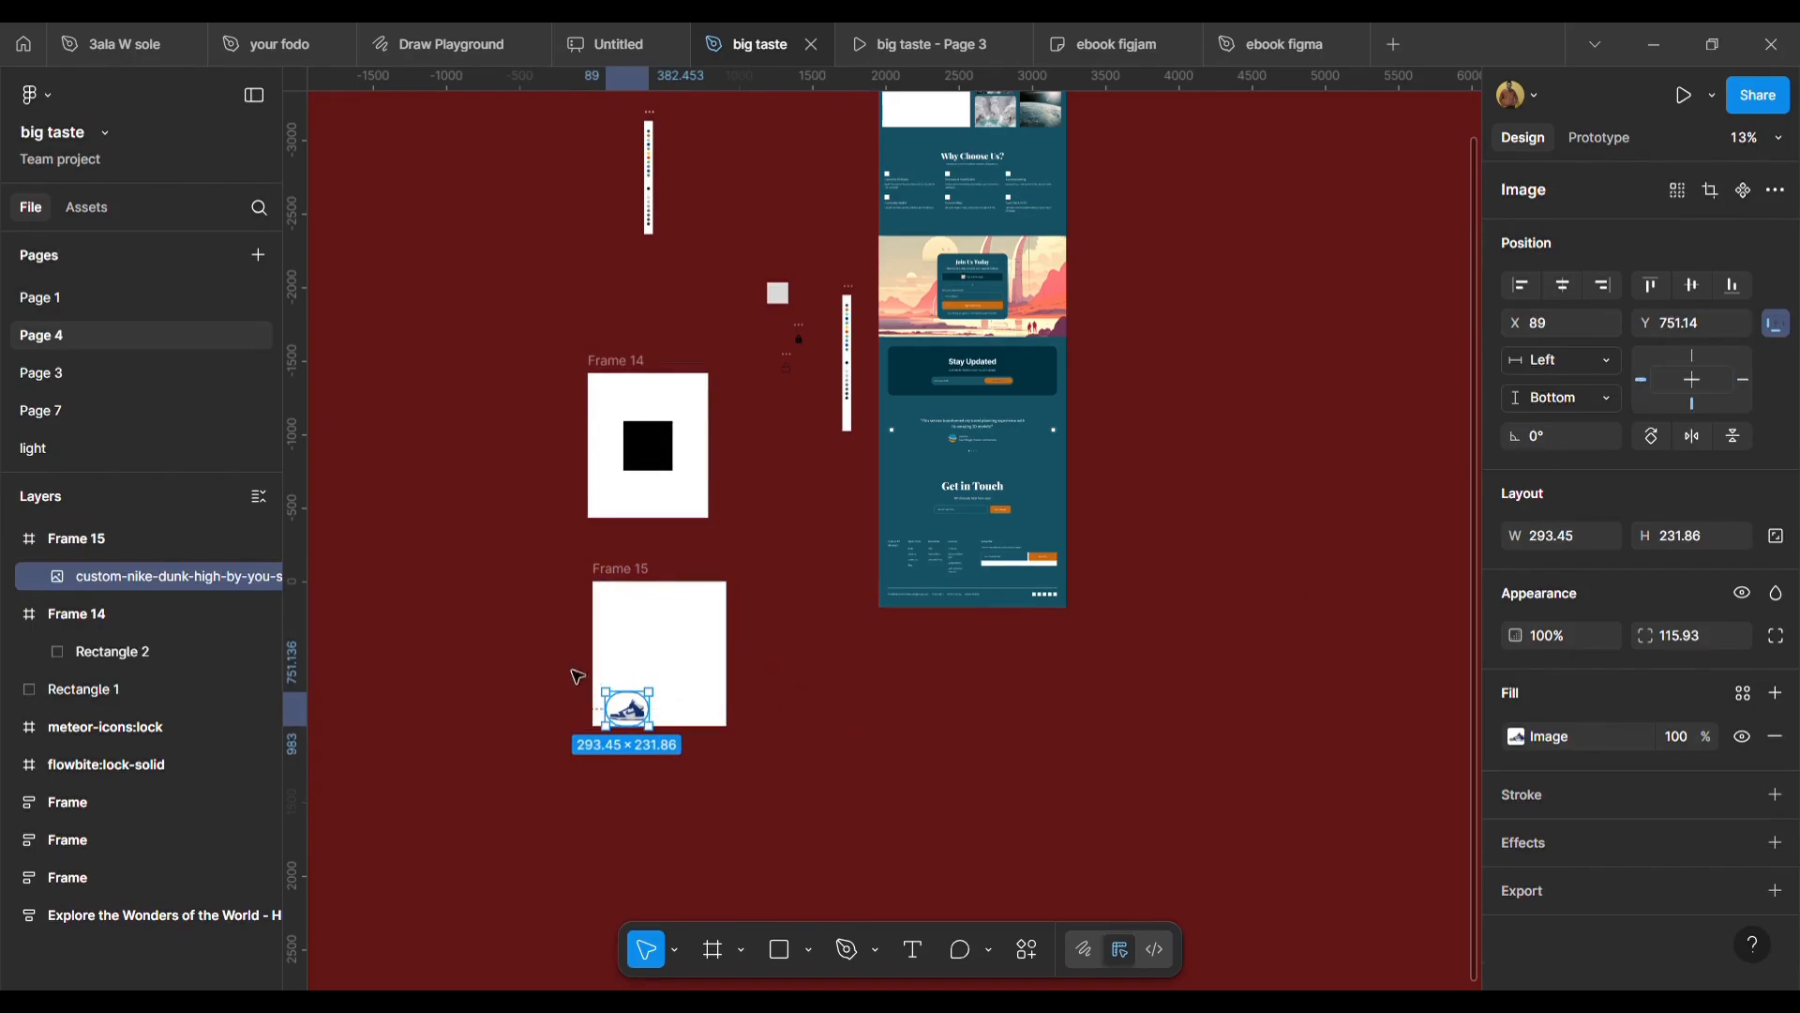
left_click(596, 601)
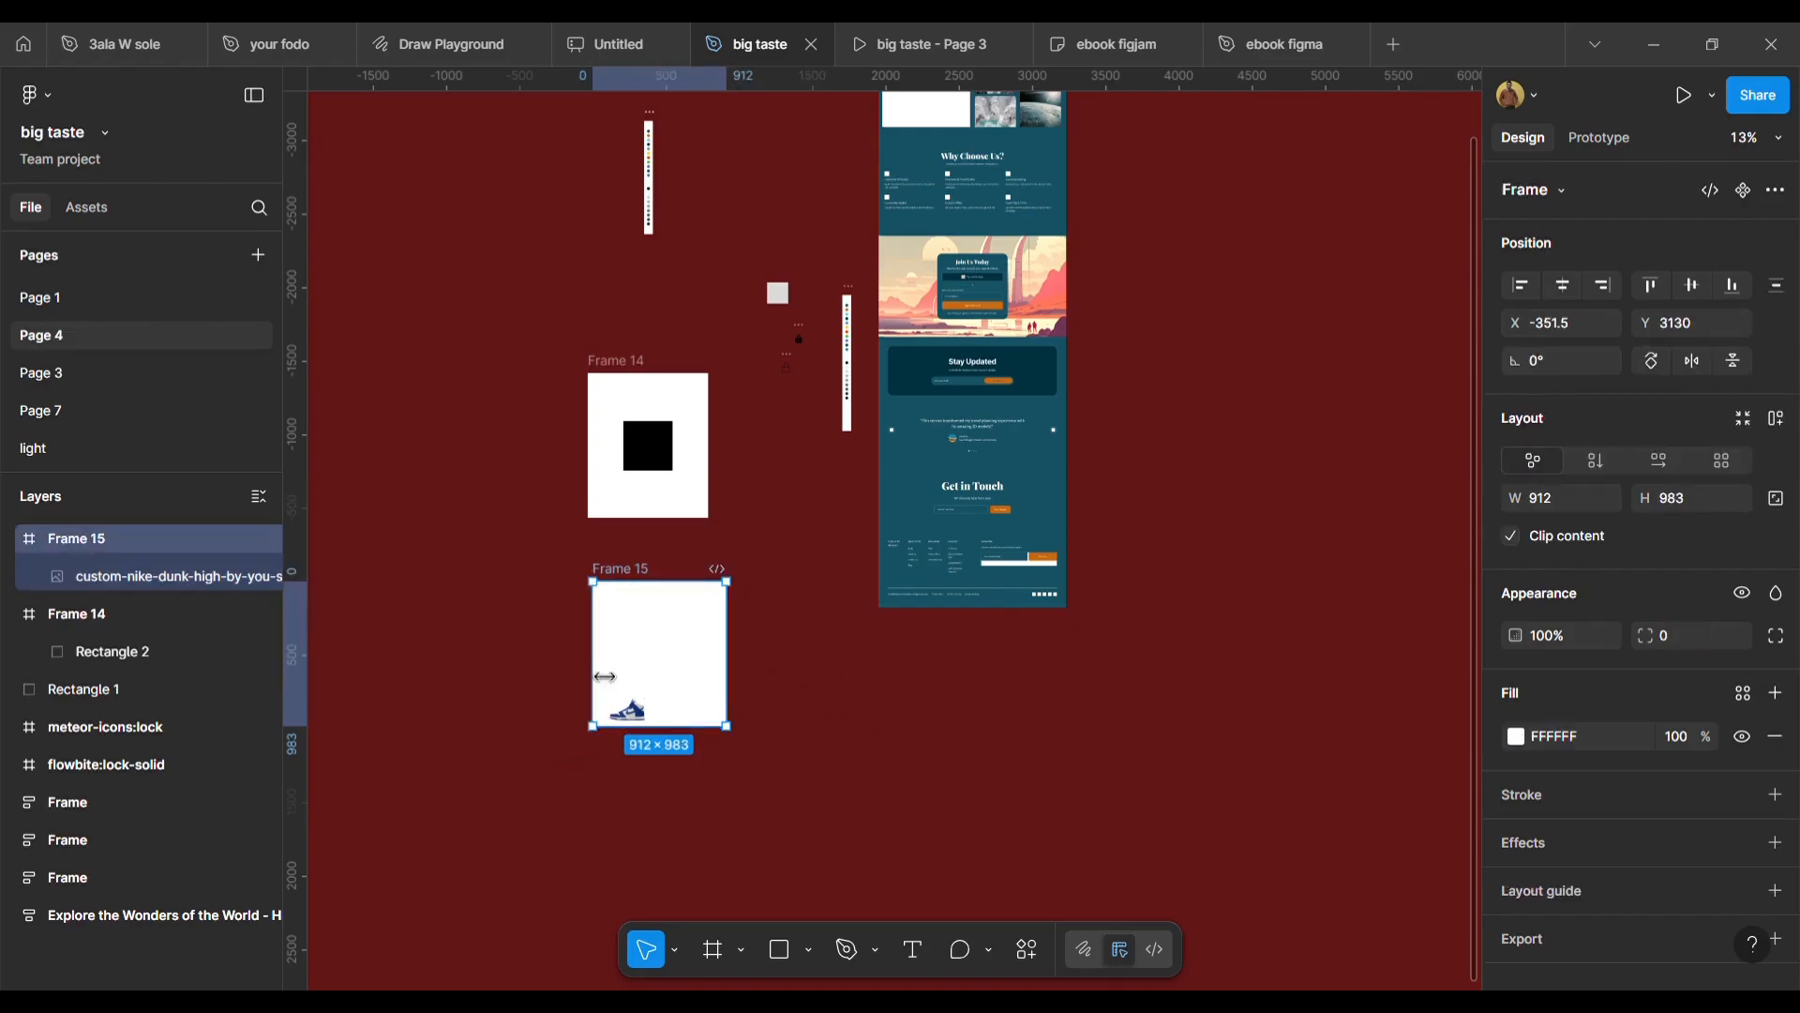
left_click_drag(592, 685, 633, 694)
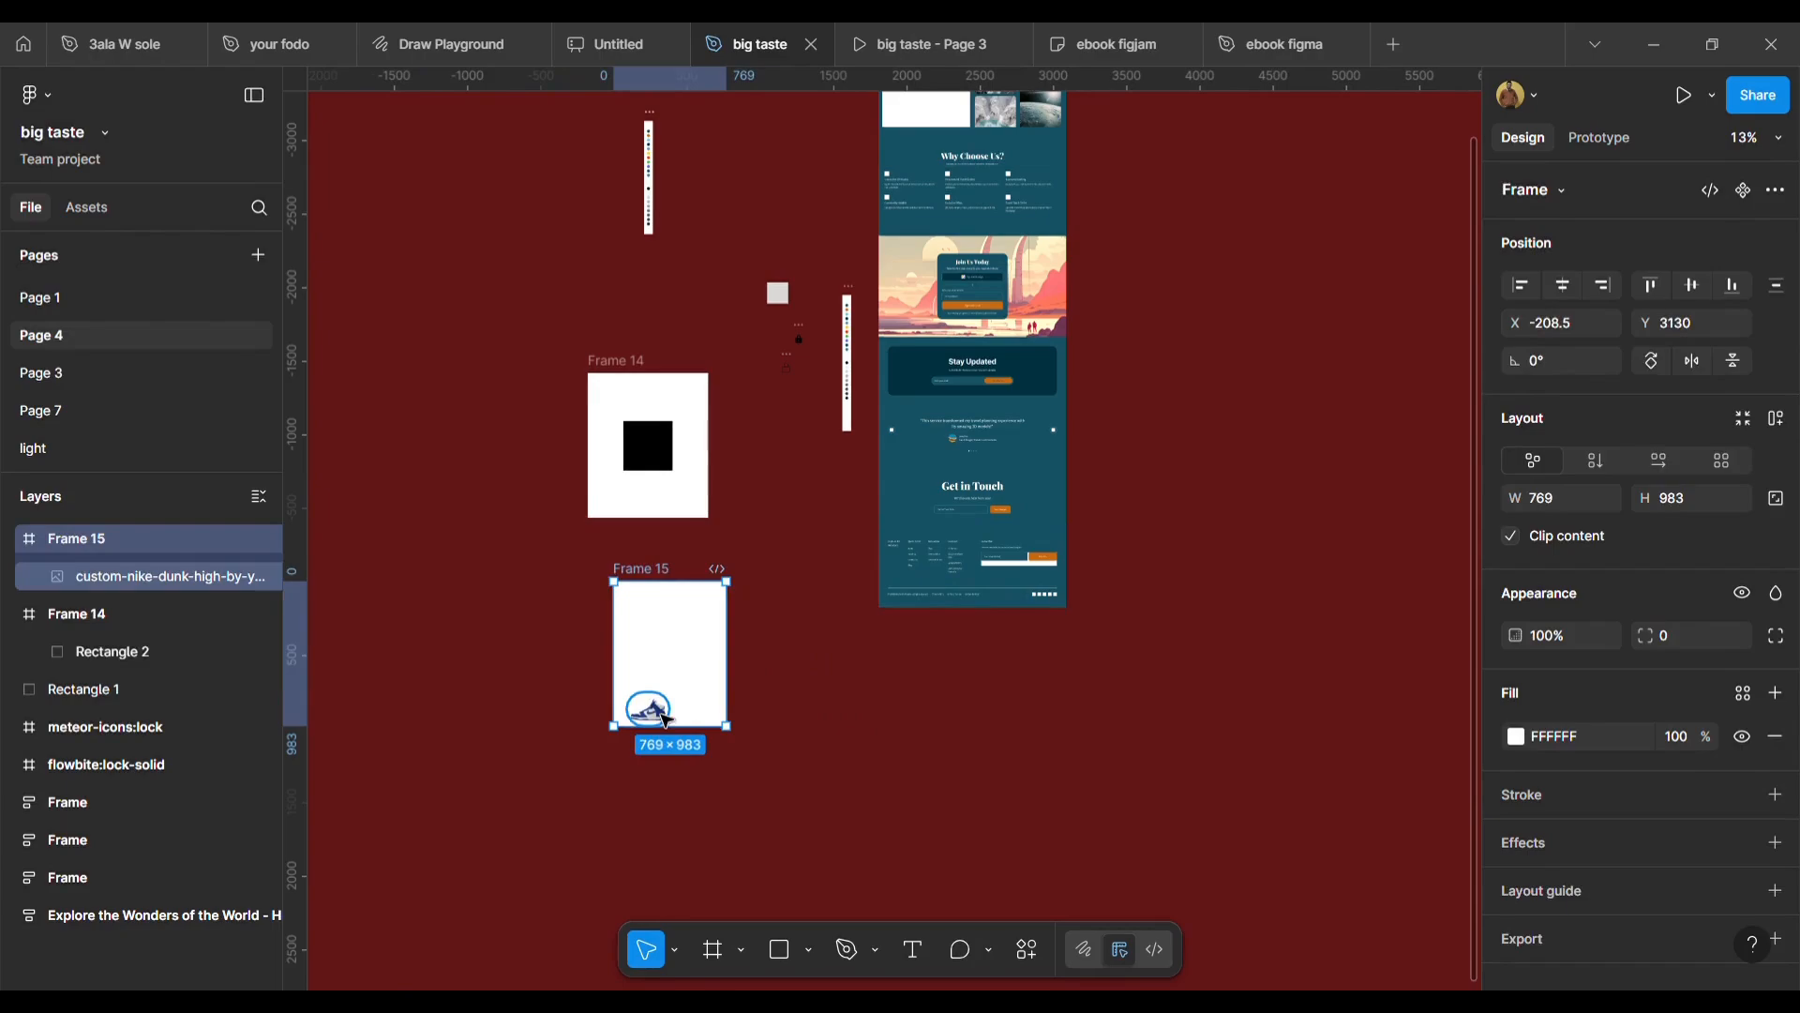
Set the shoe image's vertical constraint to Top and resize Frame 15 to about 770 × 1040.
left_click(650, 711)
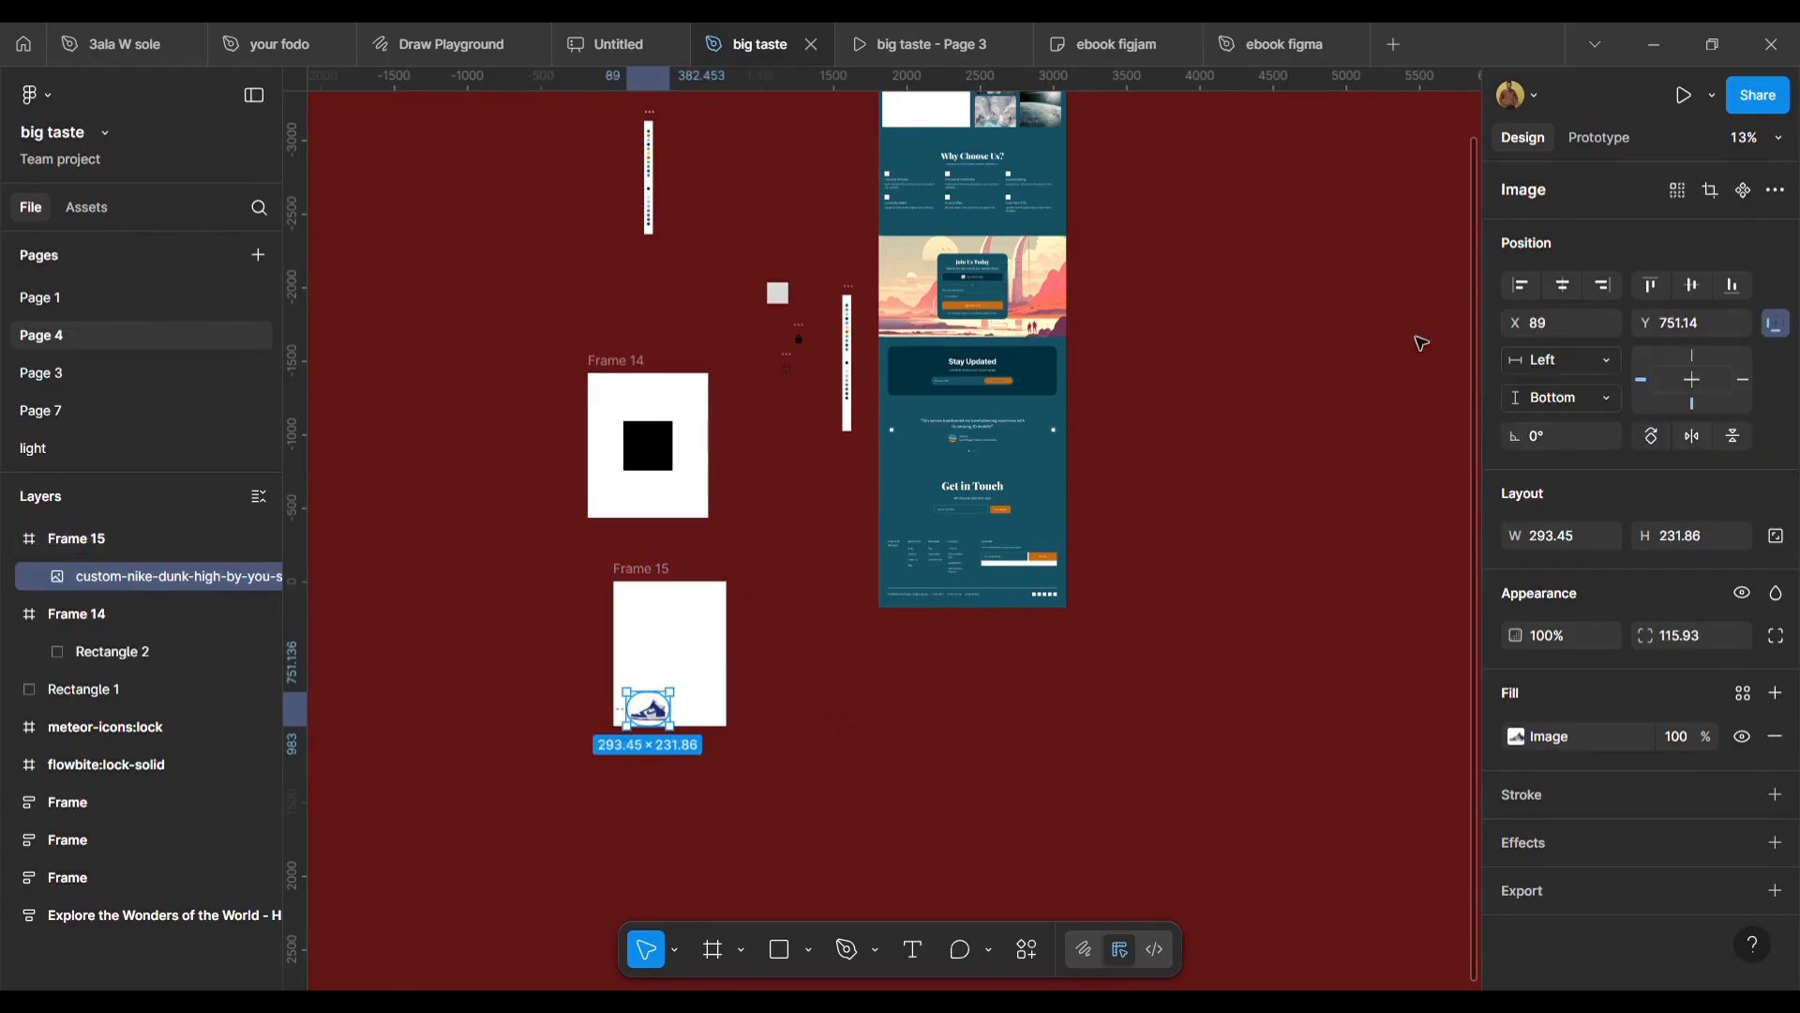
left_click(1692, 352)
left_click(659, 598)
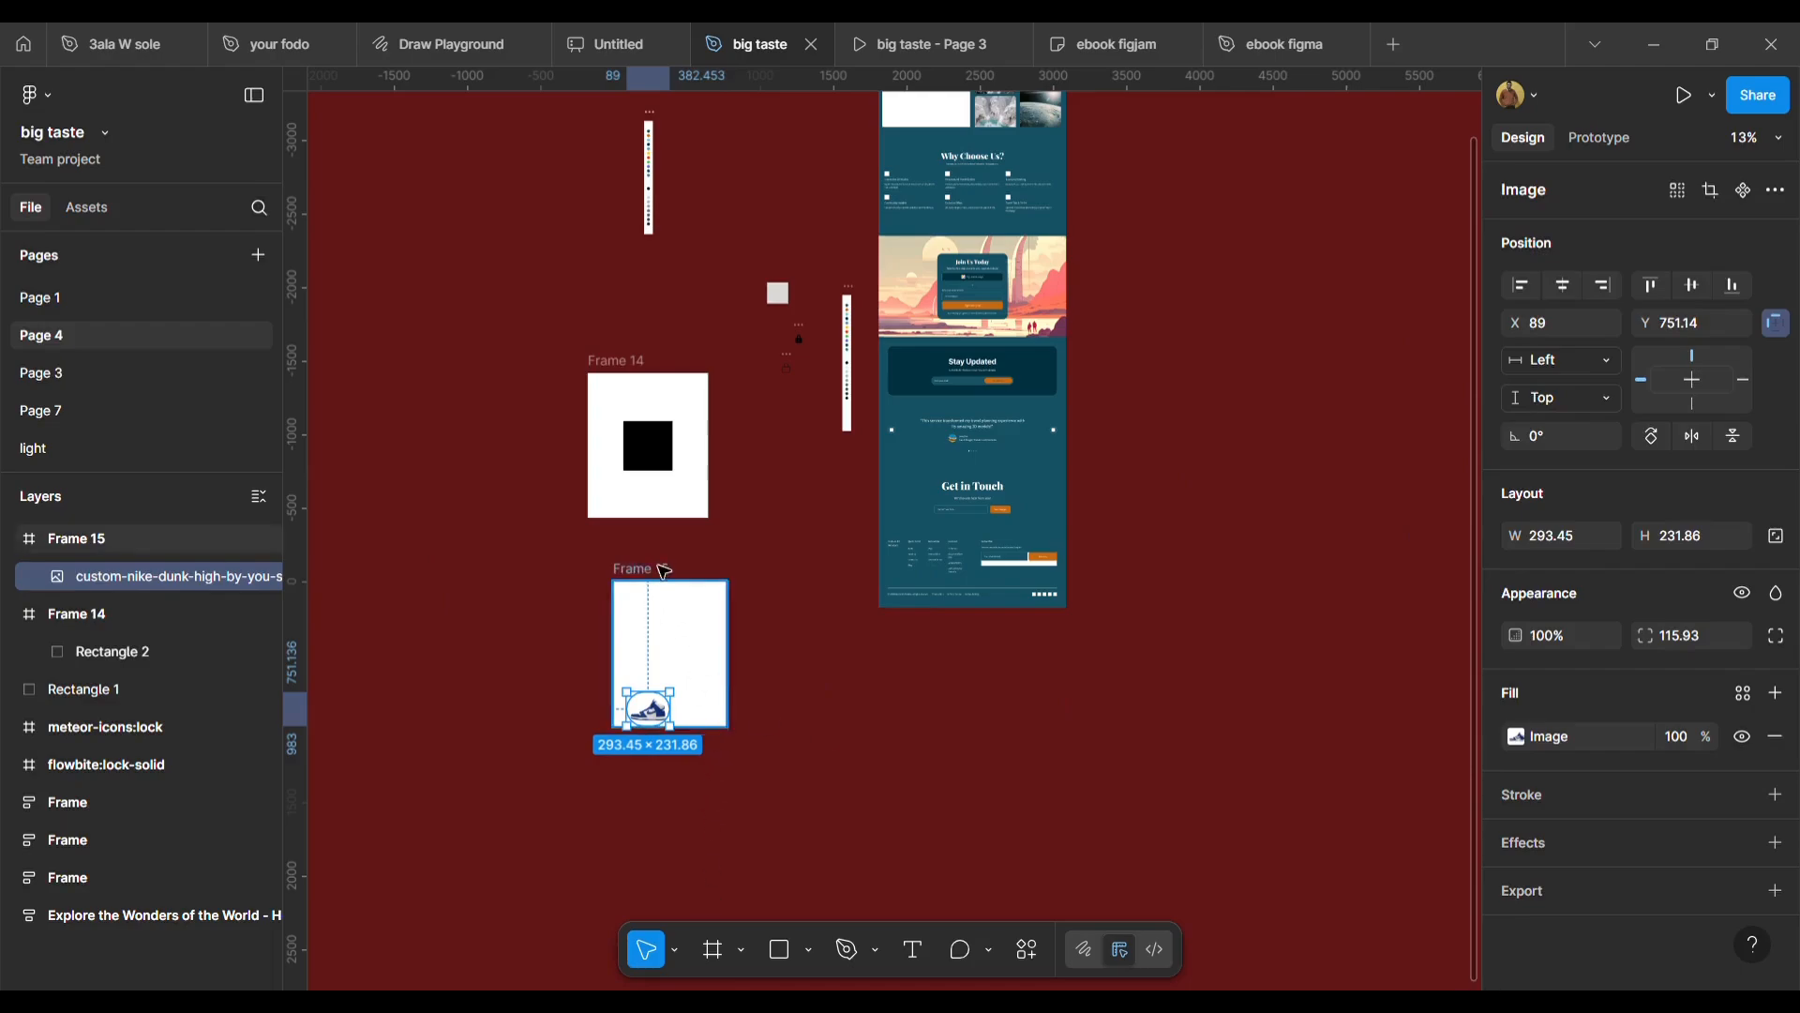
mouse_move(705, 743)
left_mouse_down()
mouse_move(694, 928)
mouse_move(715, 735)
left_mouse_up()
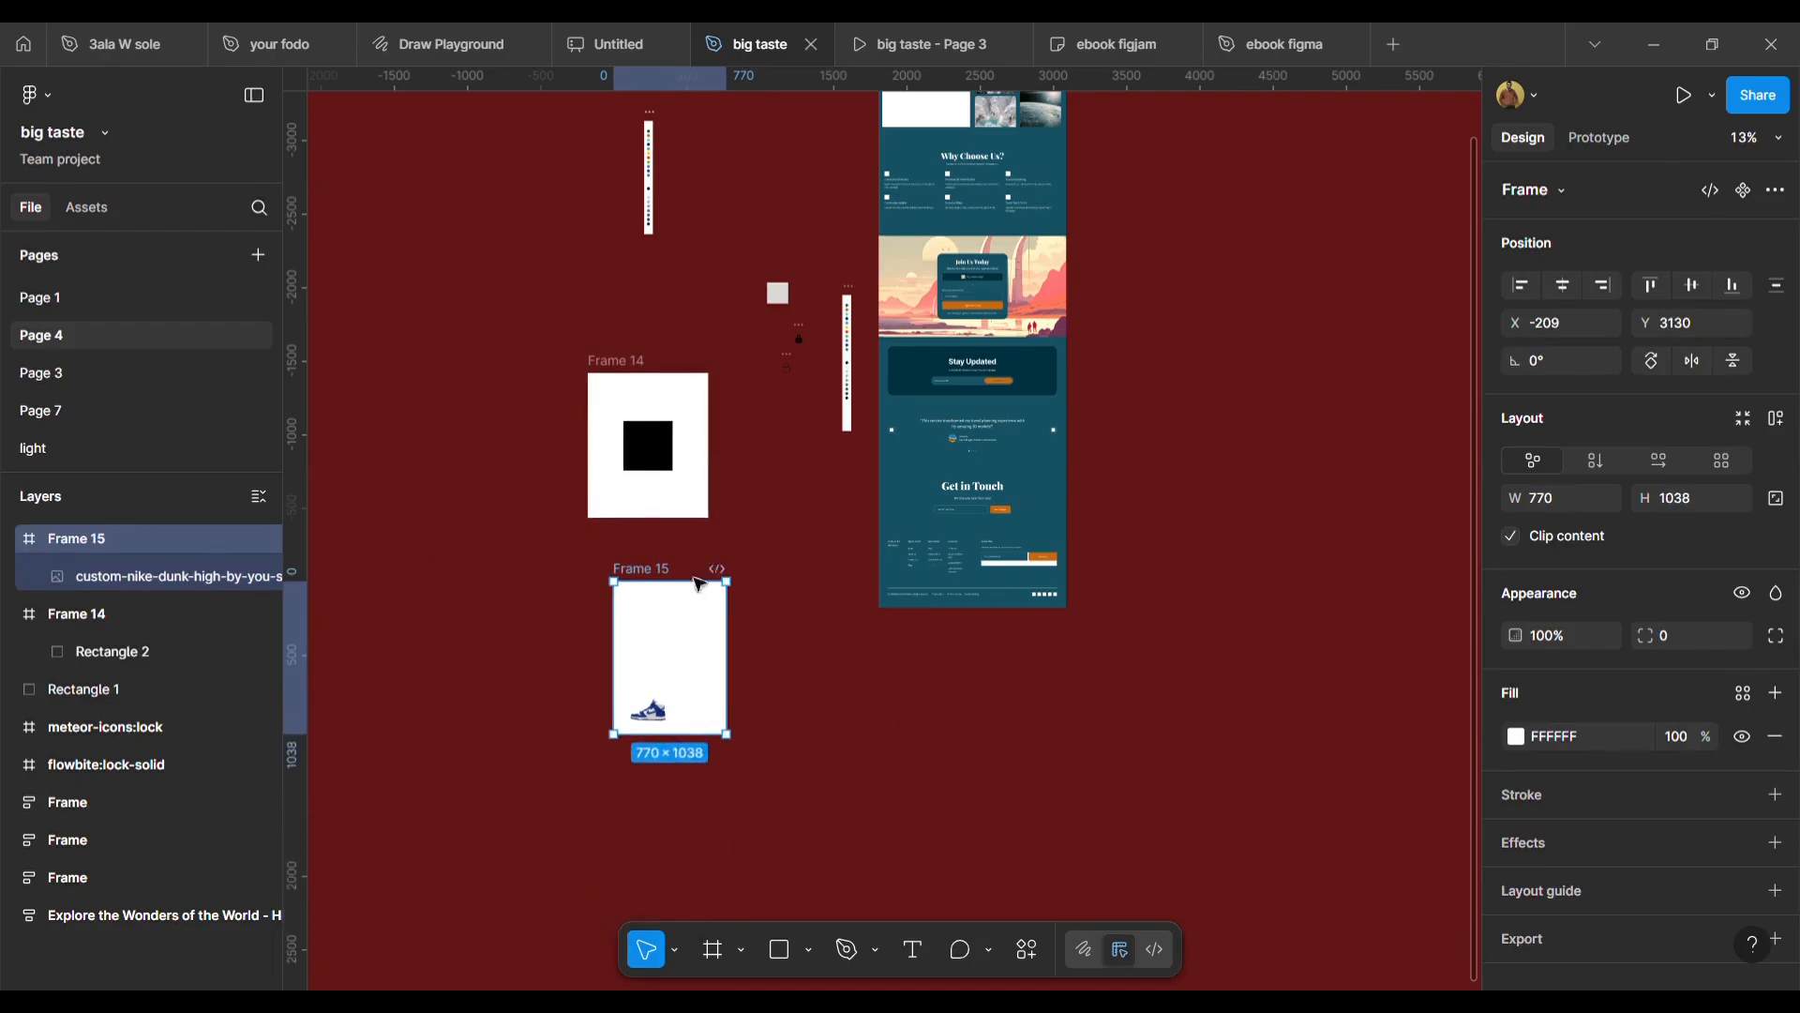
mouse_move(682, 600)
left_mouse_down()
mouse_move(699, 333)
mouse_move(703, 584)
left_mouse_up()
left_click_drag(668, 718, 673, 719)
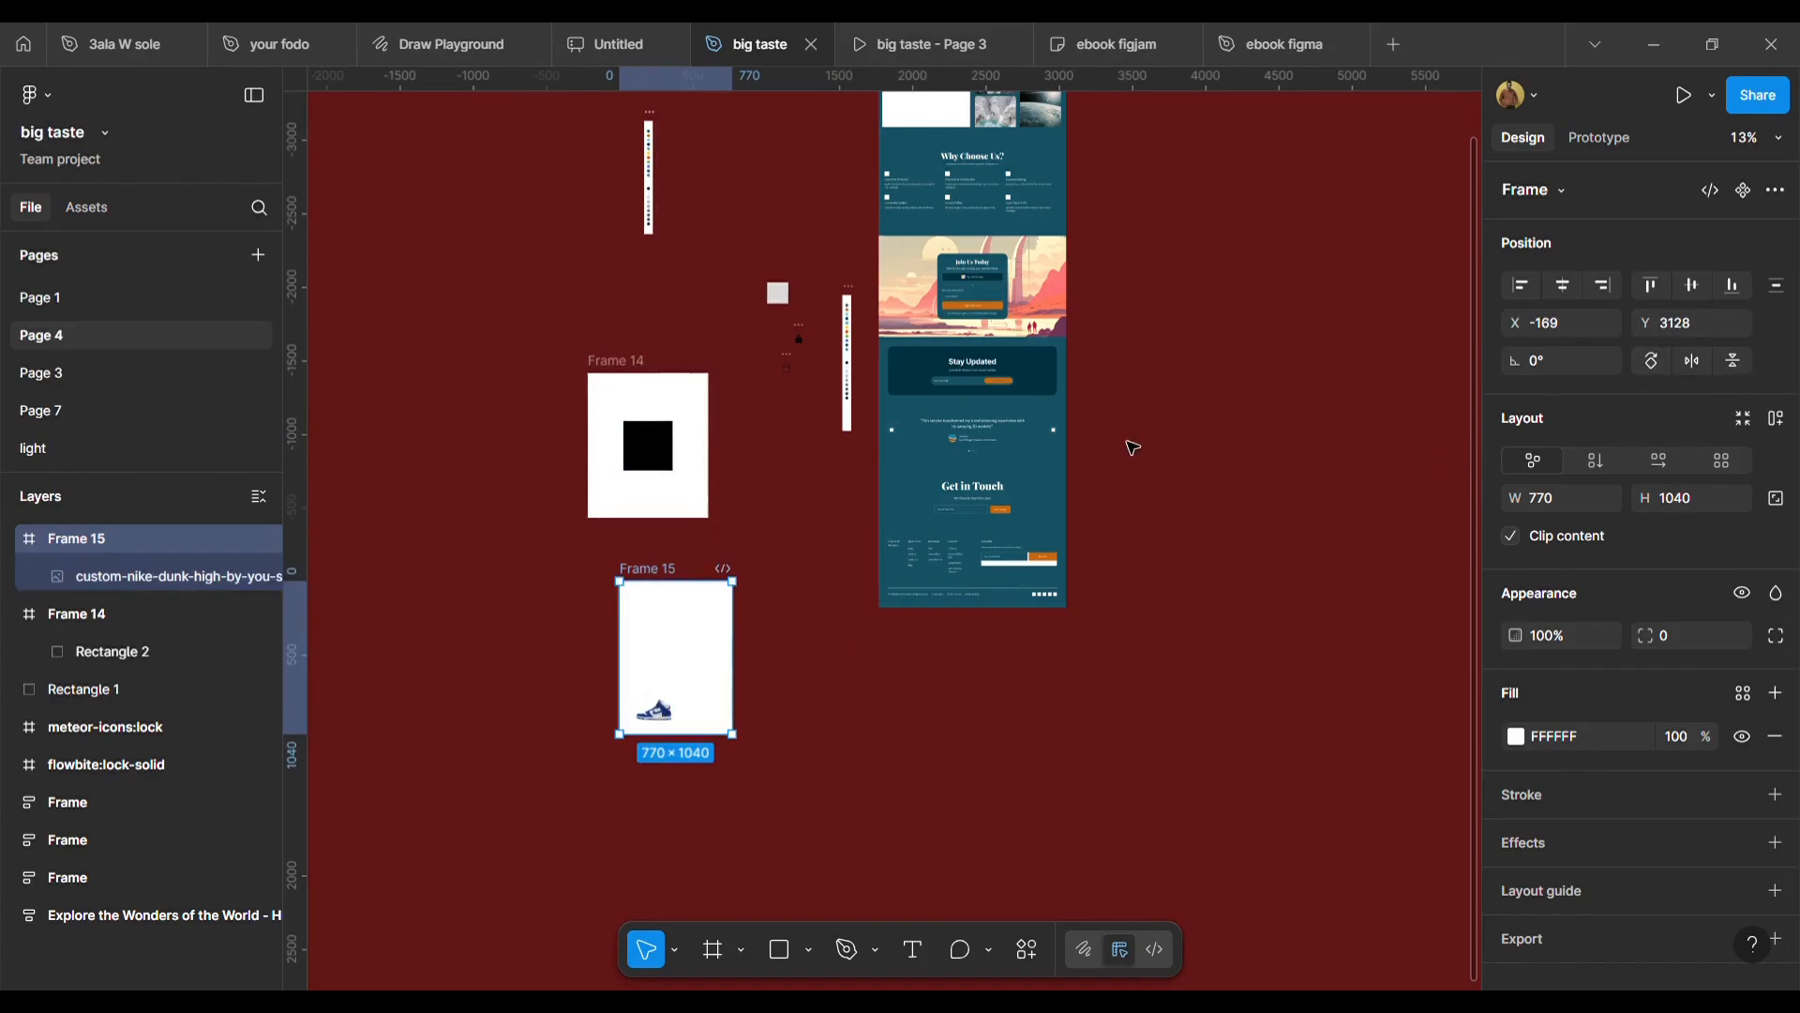
Set the shoe image's horizontal constraint to Right and widen Frame 15 to 897.
left_click(663, 710)
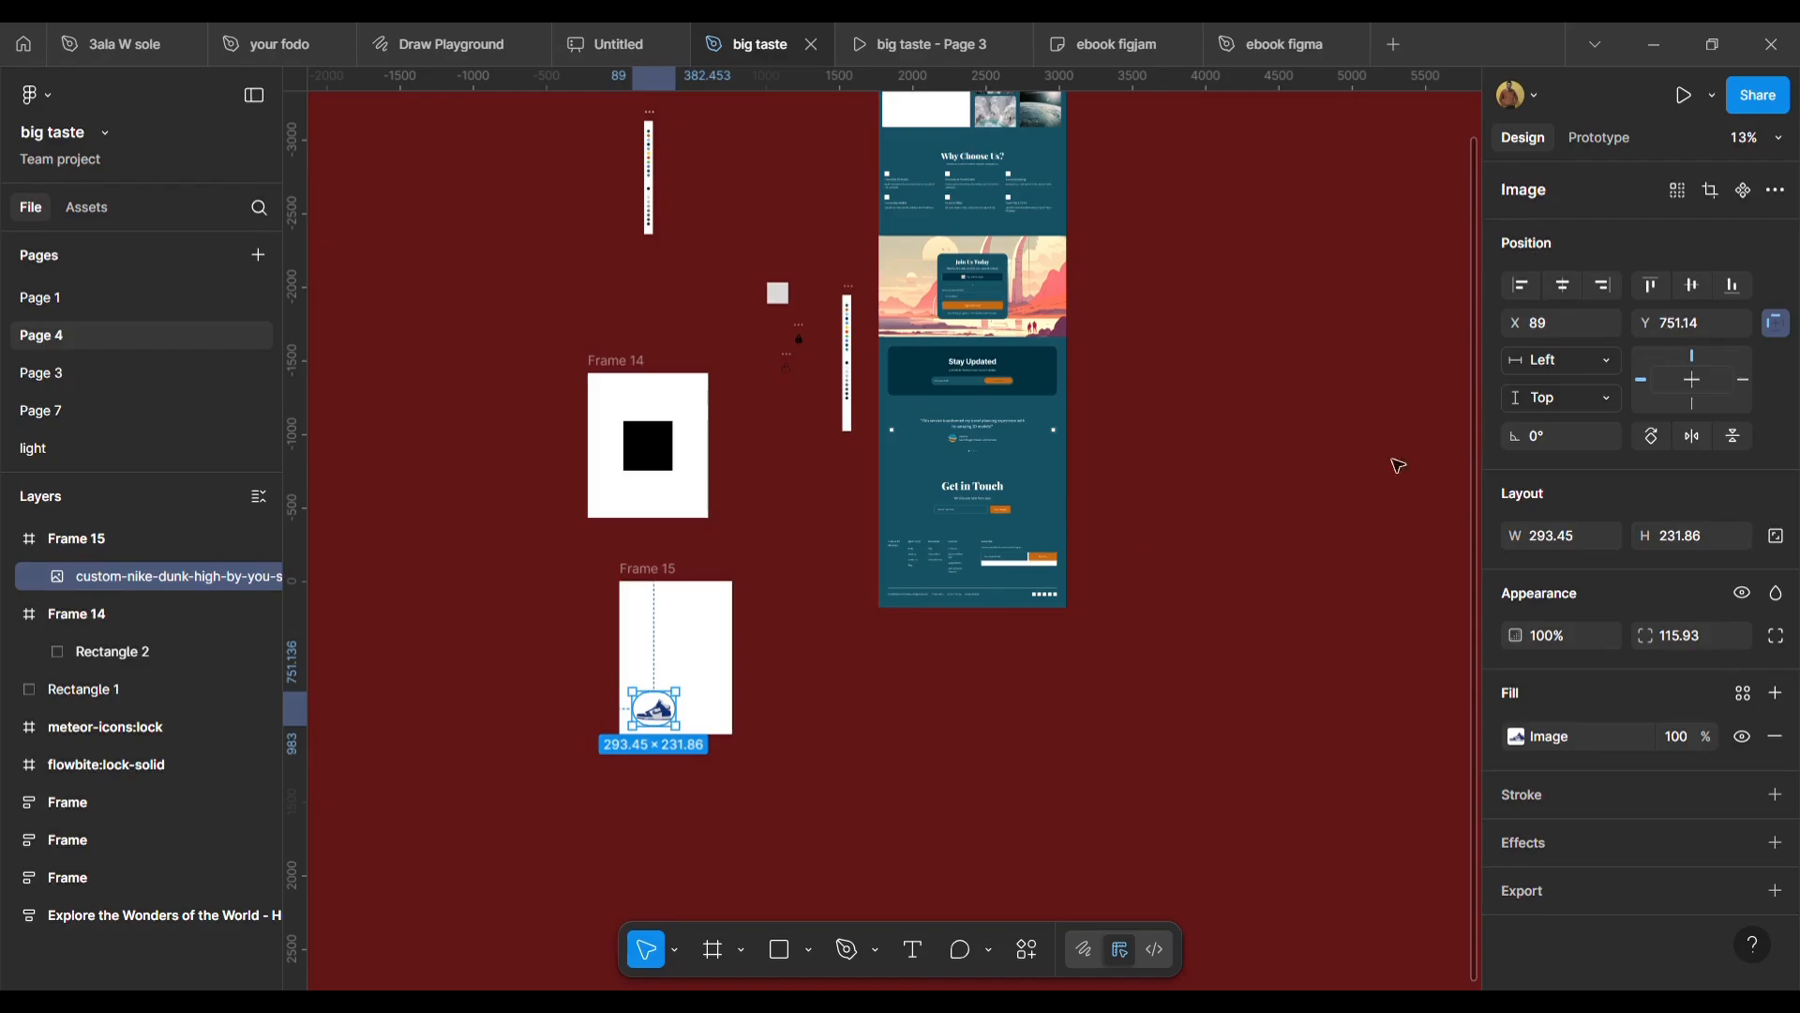
left_click(1606, 364)
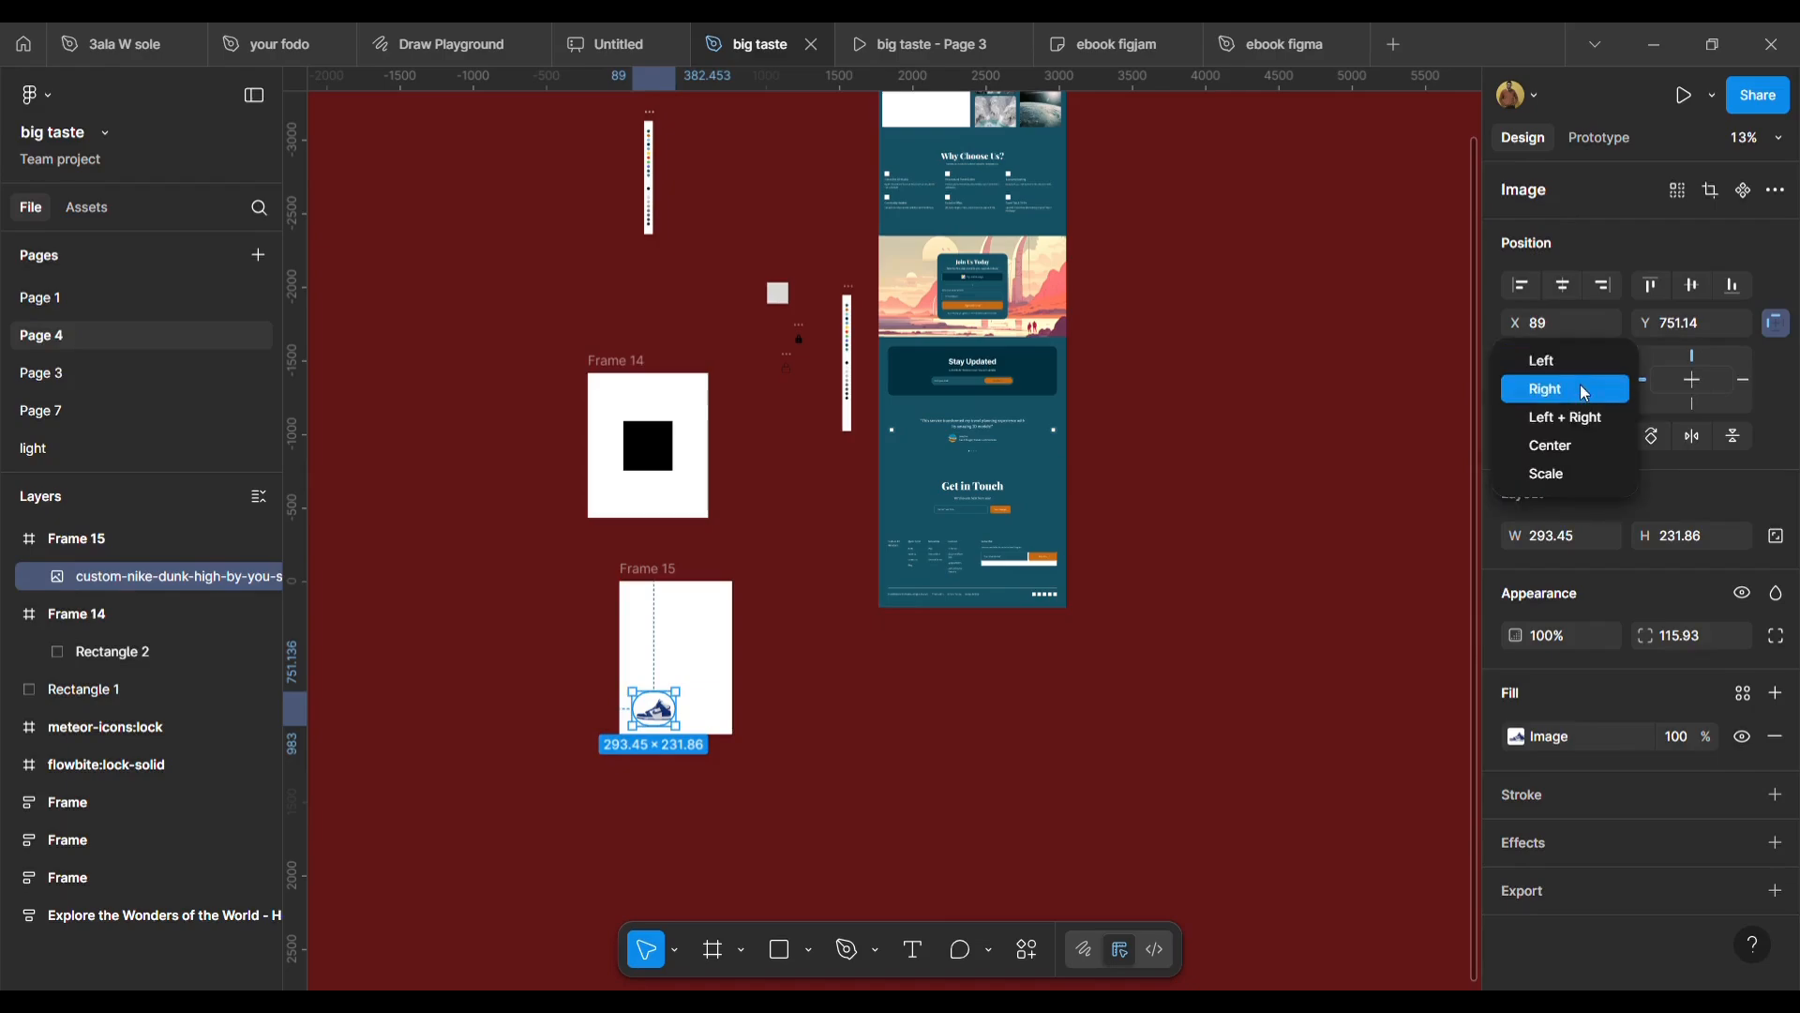
left_click(1577, 388)
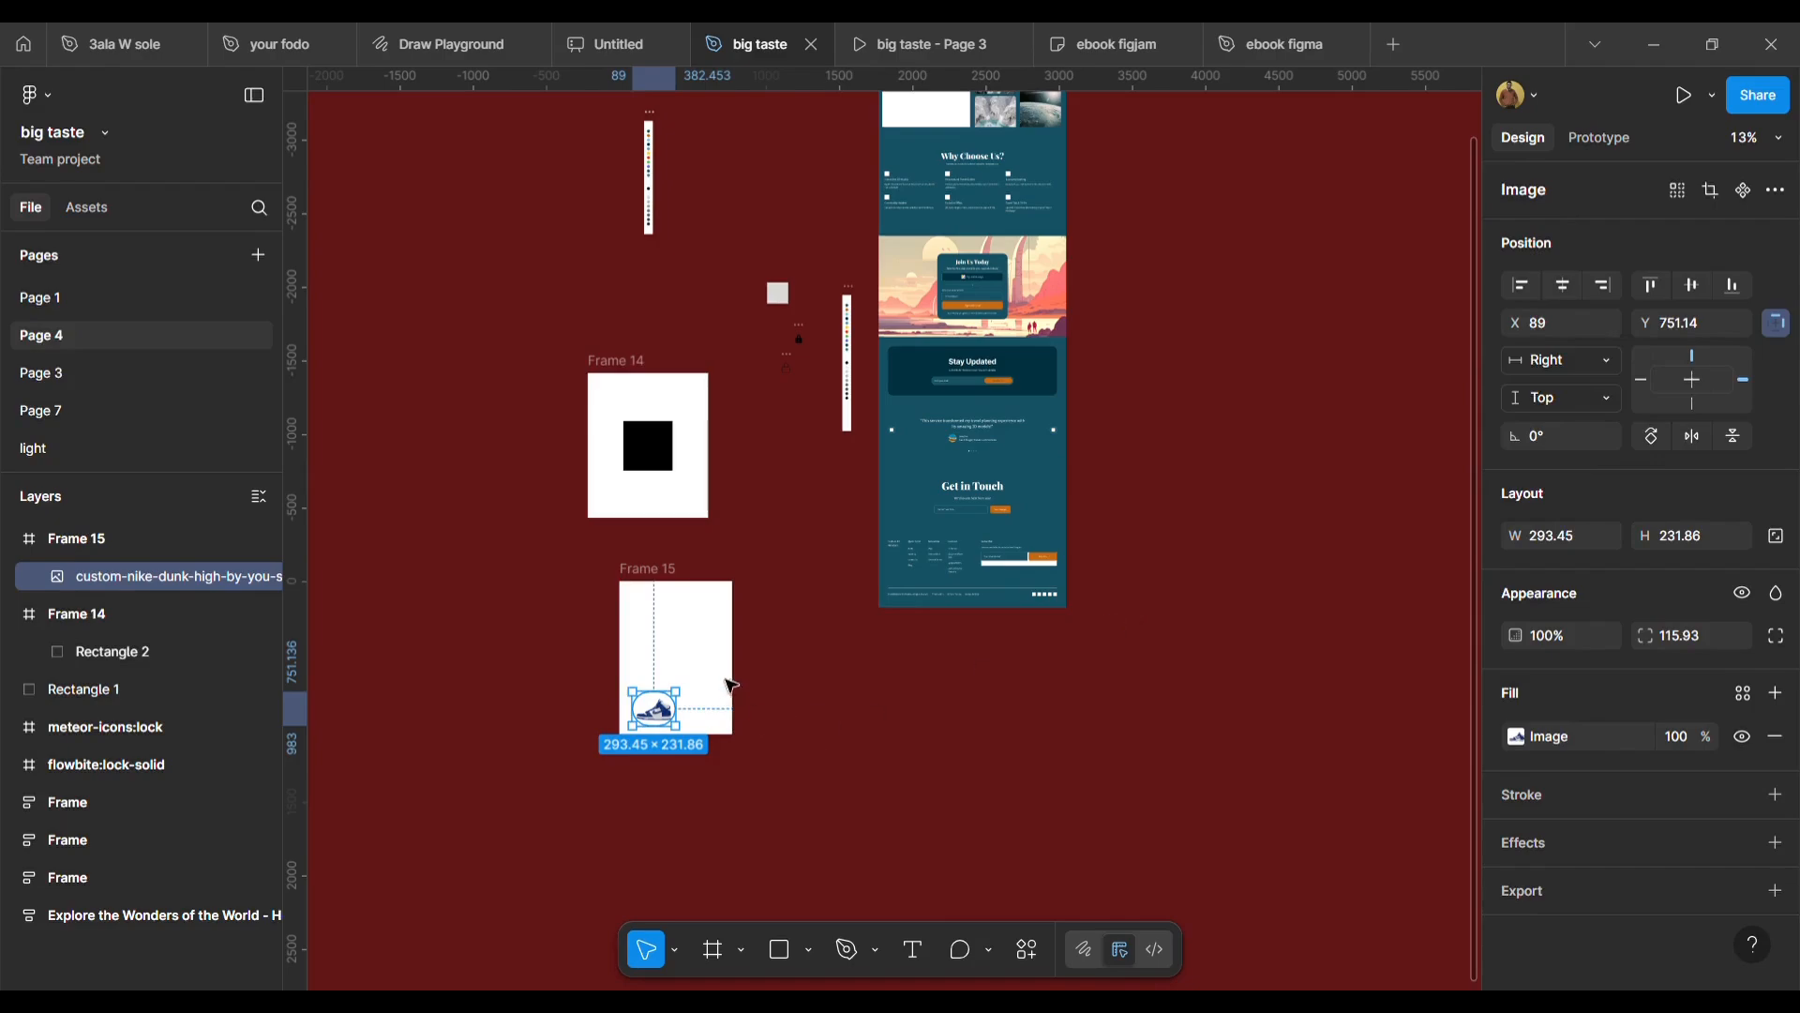
left_click(663, 574)
mouse_move(737, 662)
left_mouse_down()
mouse_move(957, 672)
mouse_move(671, 672)
mouse_move(769, 673)
left_mouse_up()
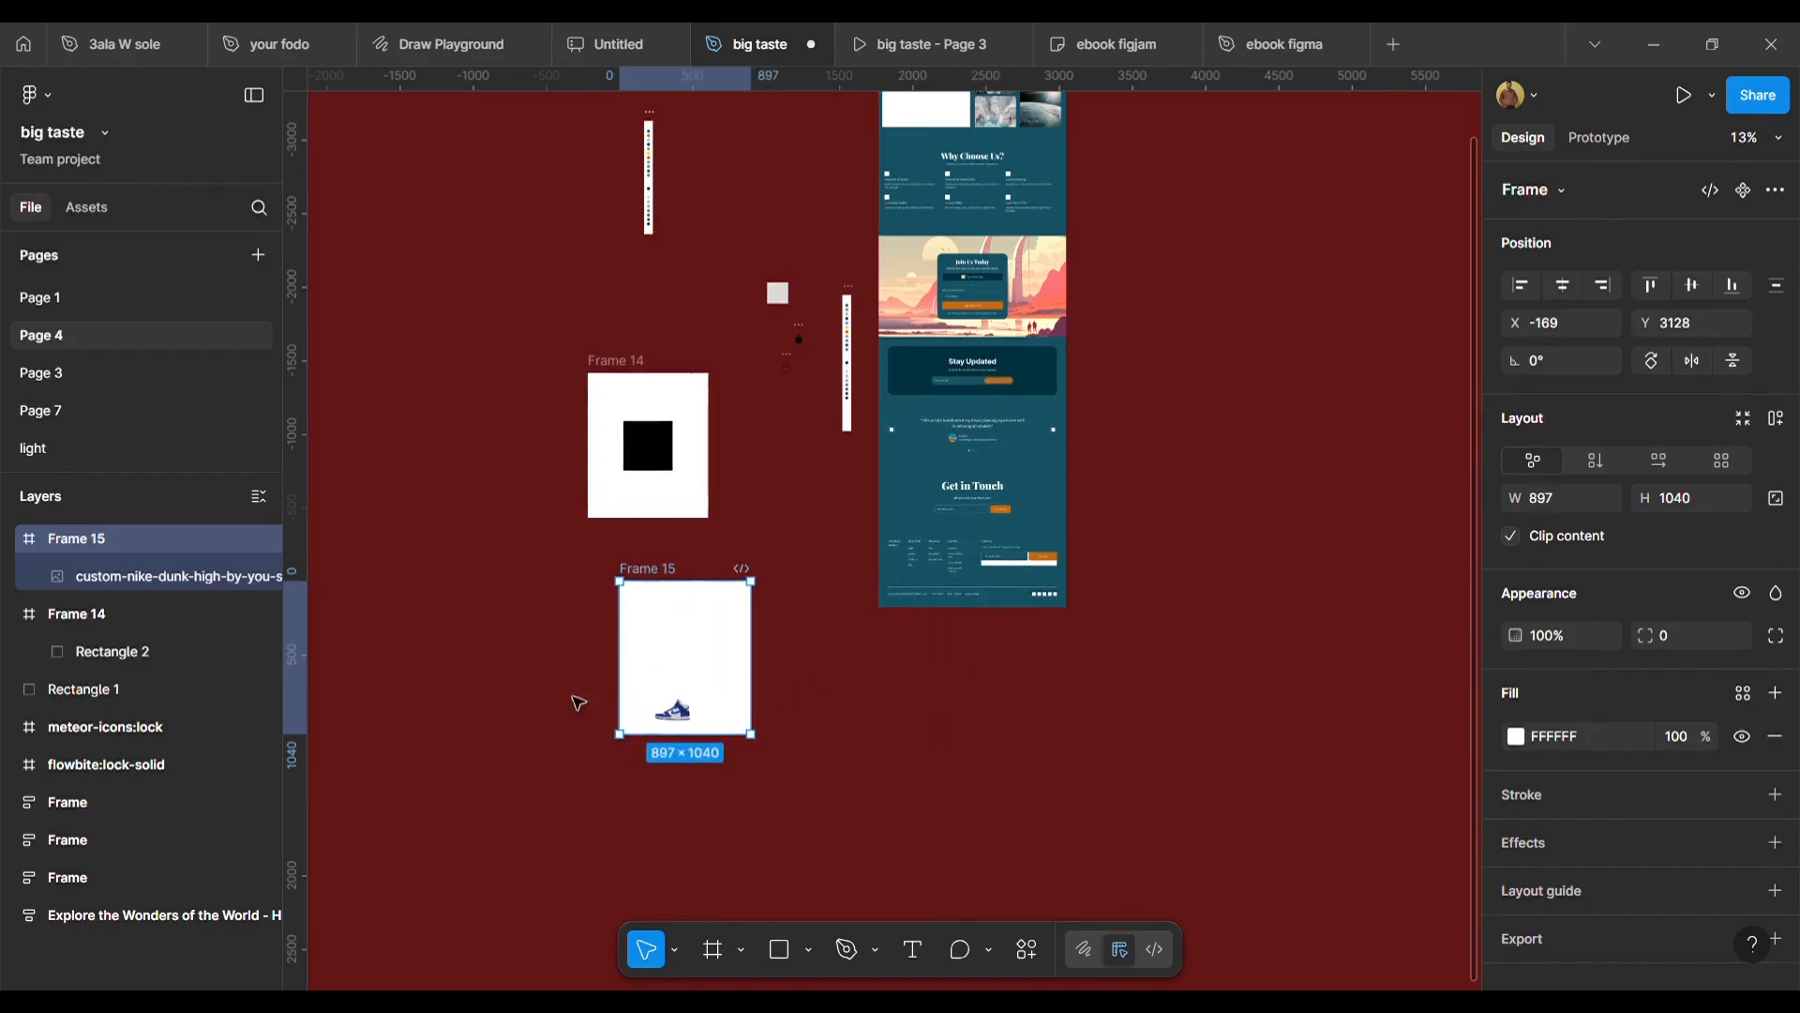
Change the shoe image's horizontal constraint to Left + Right, widen Frame 15 to 953 and move the frame down slightly.
left_click(672, 710)
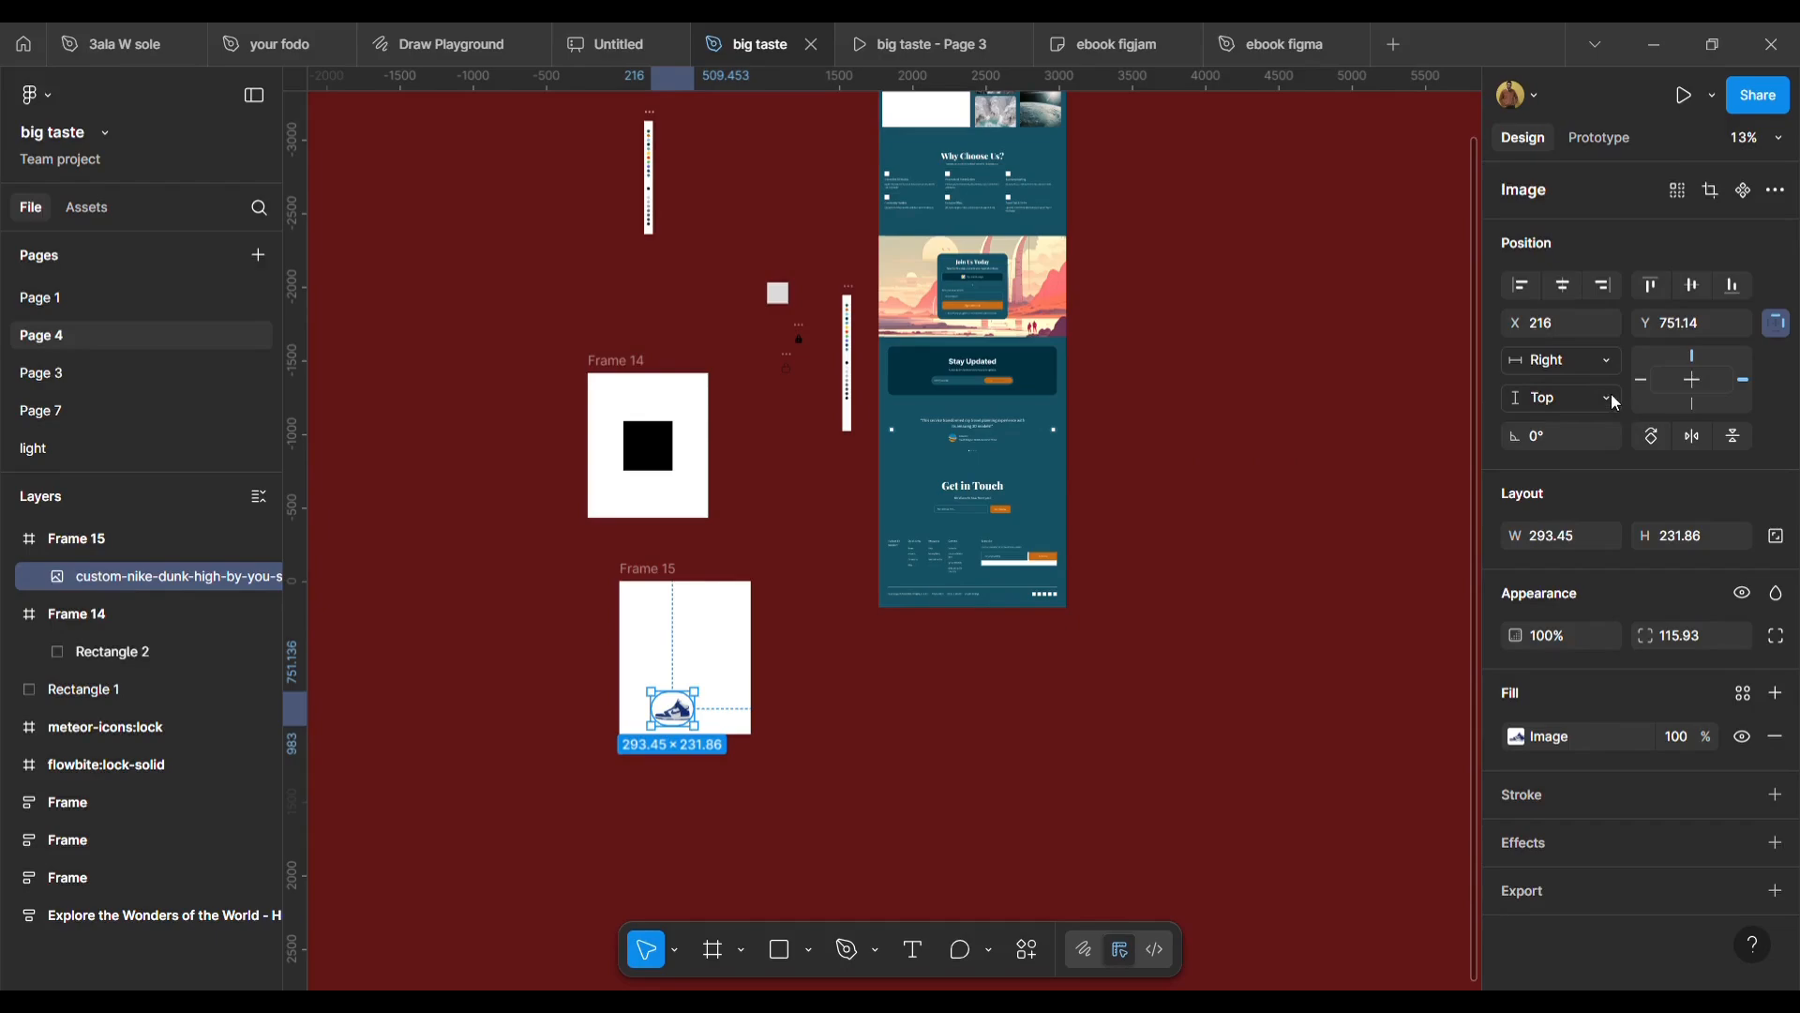
left_click(1600, 364)
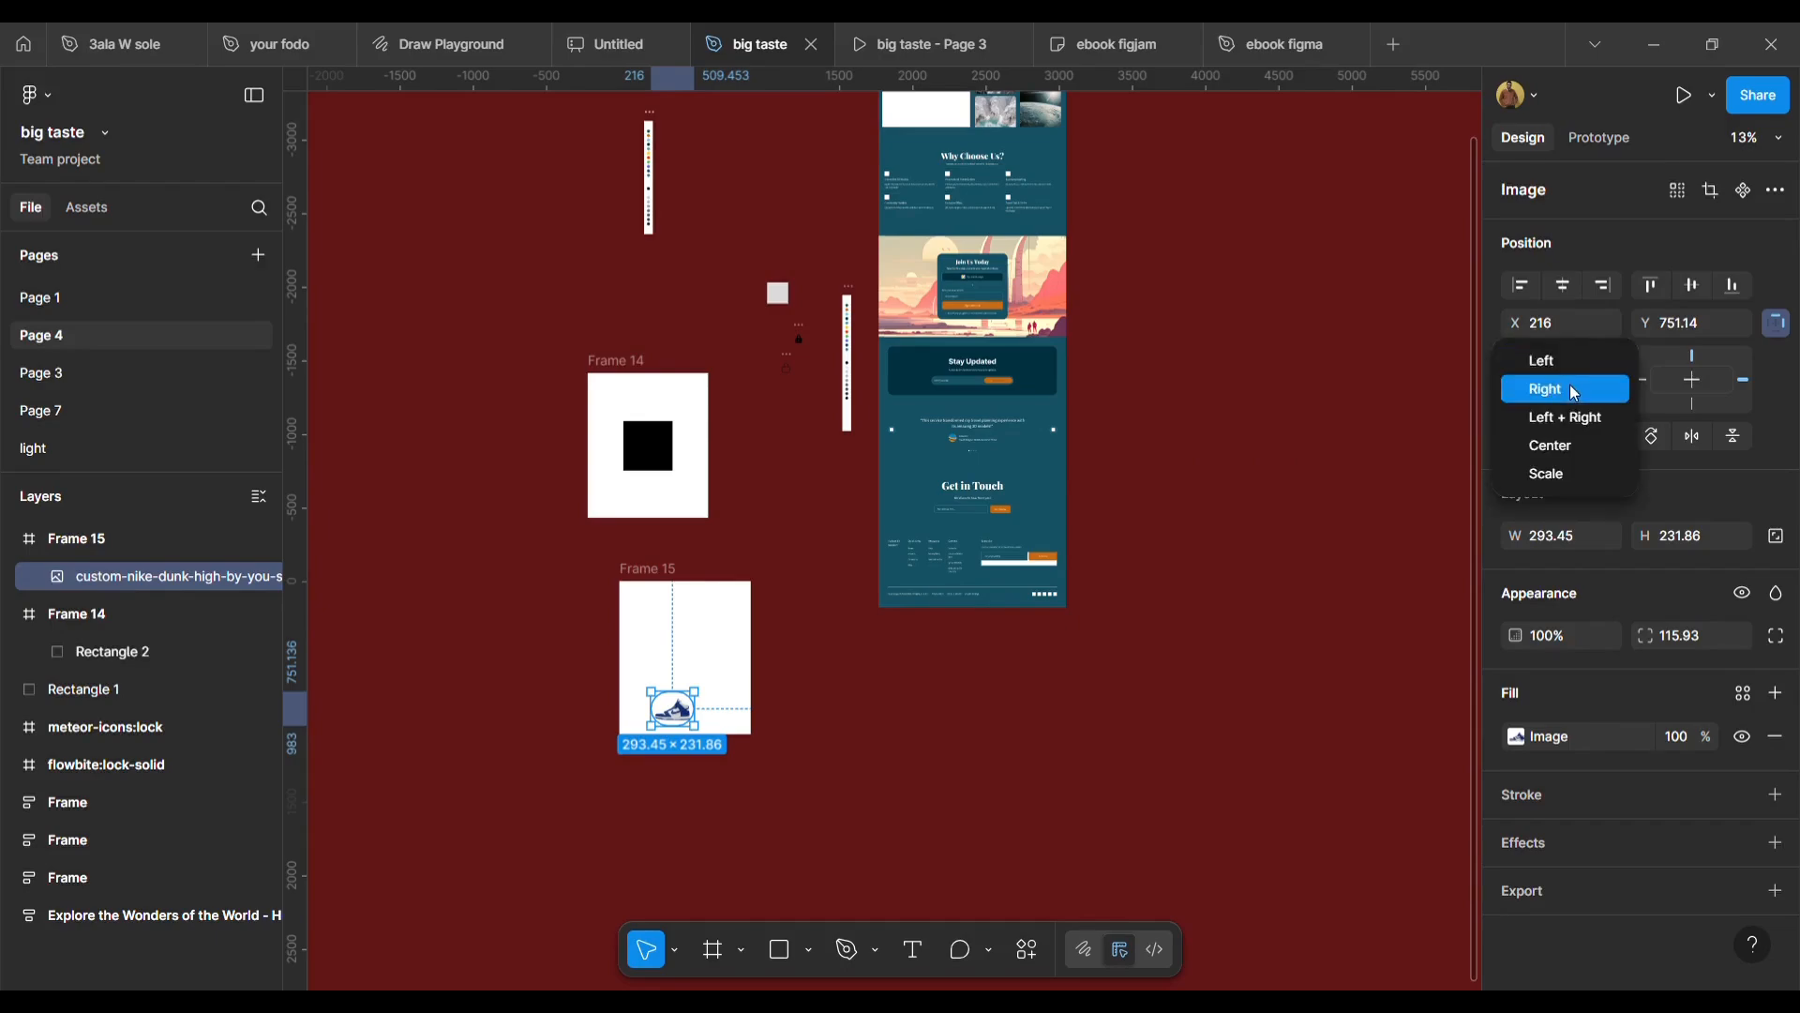
left_click(1572, 388)
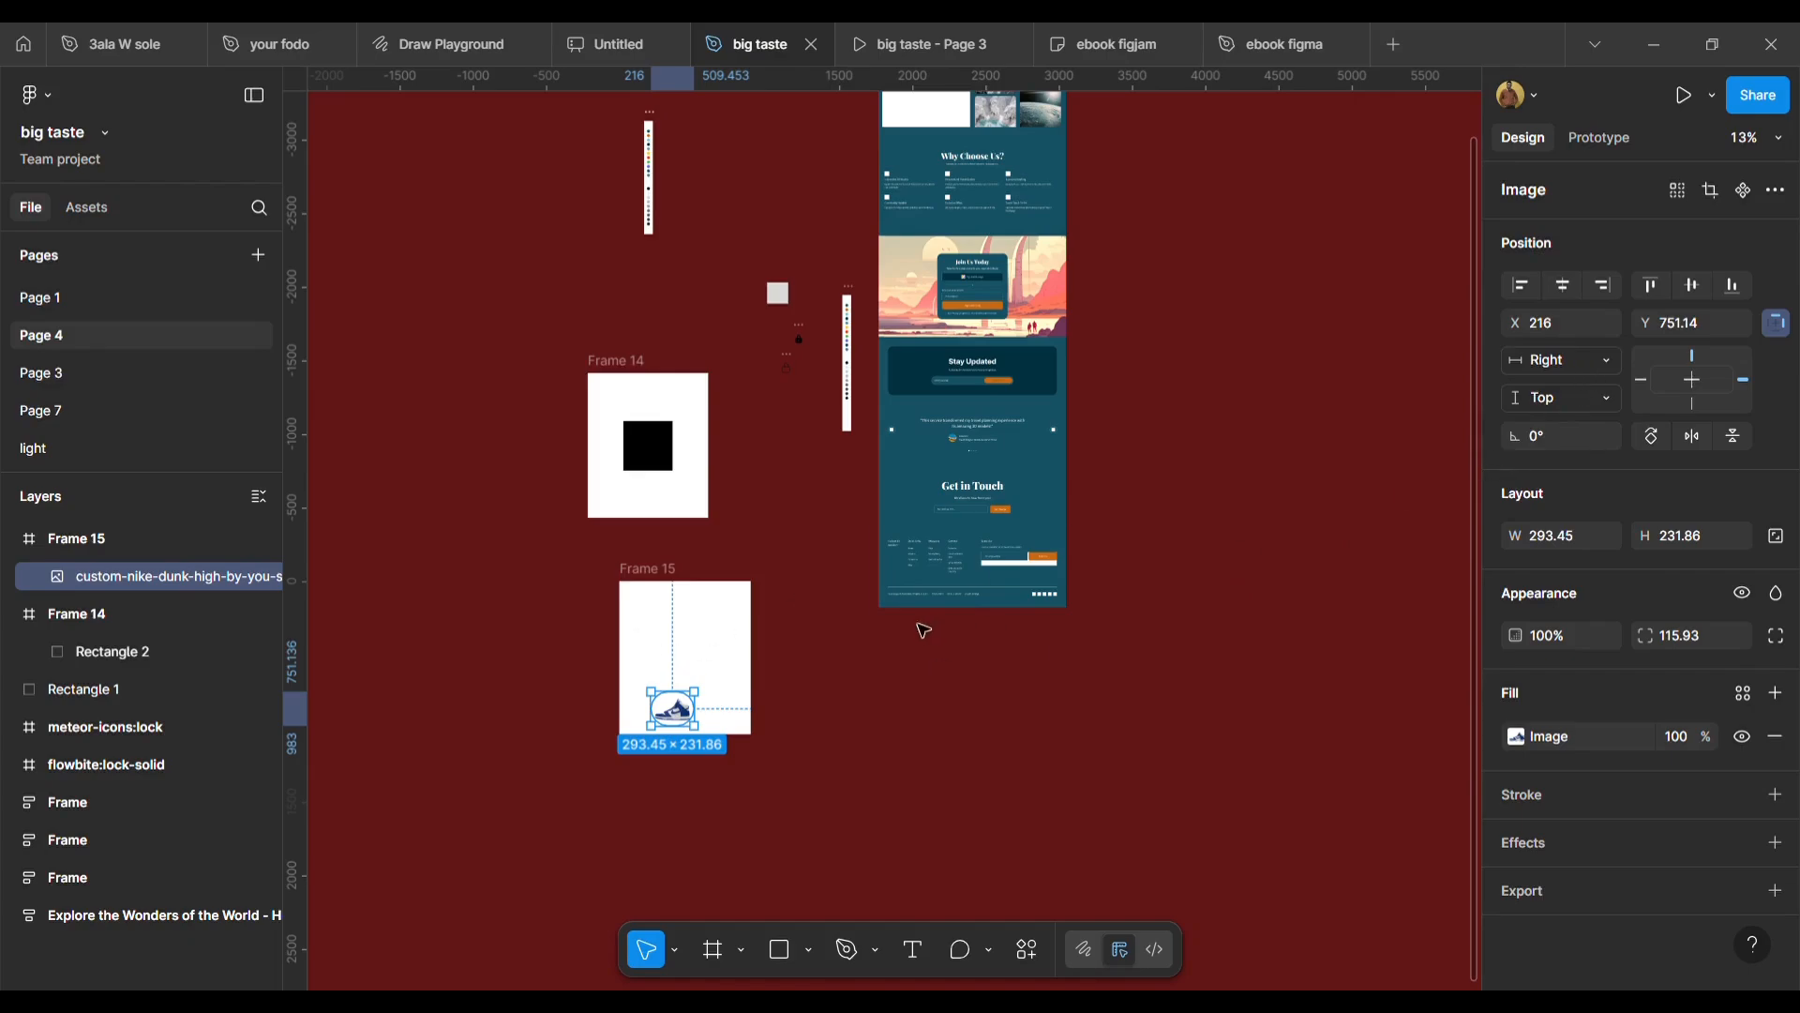
left_click(1608, 358)
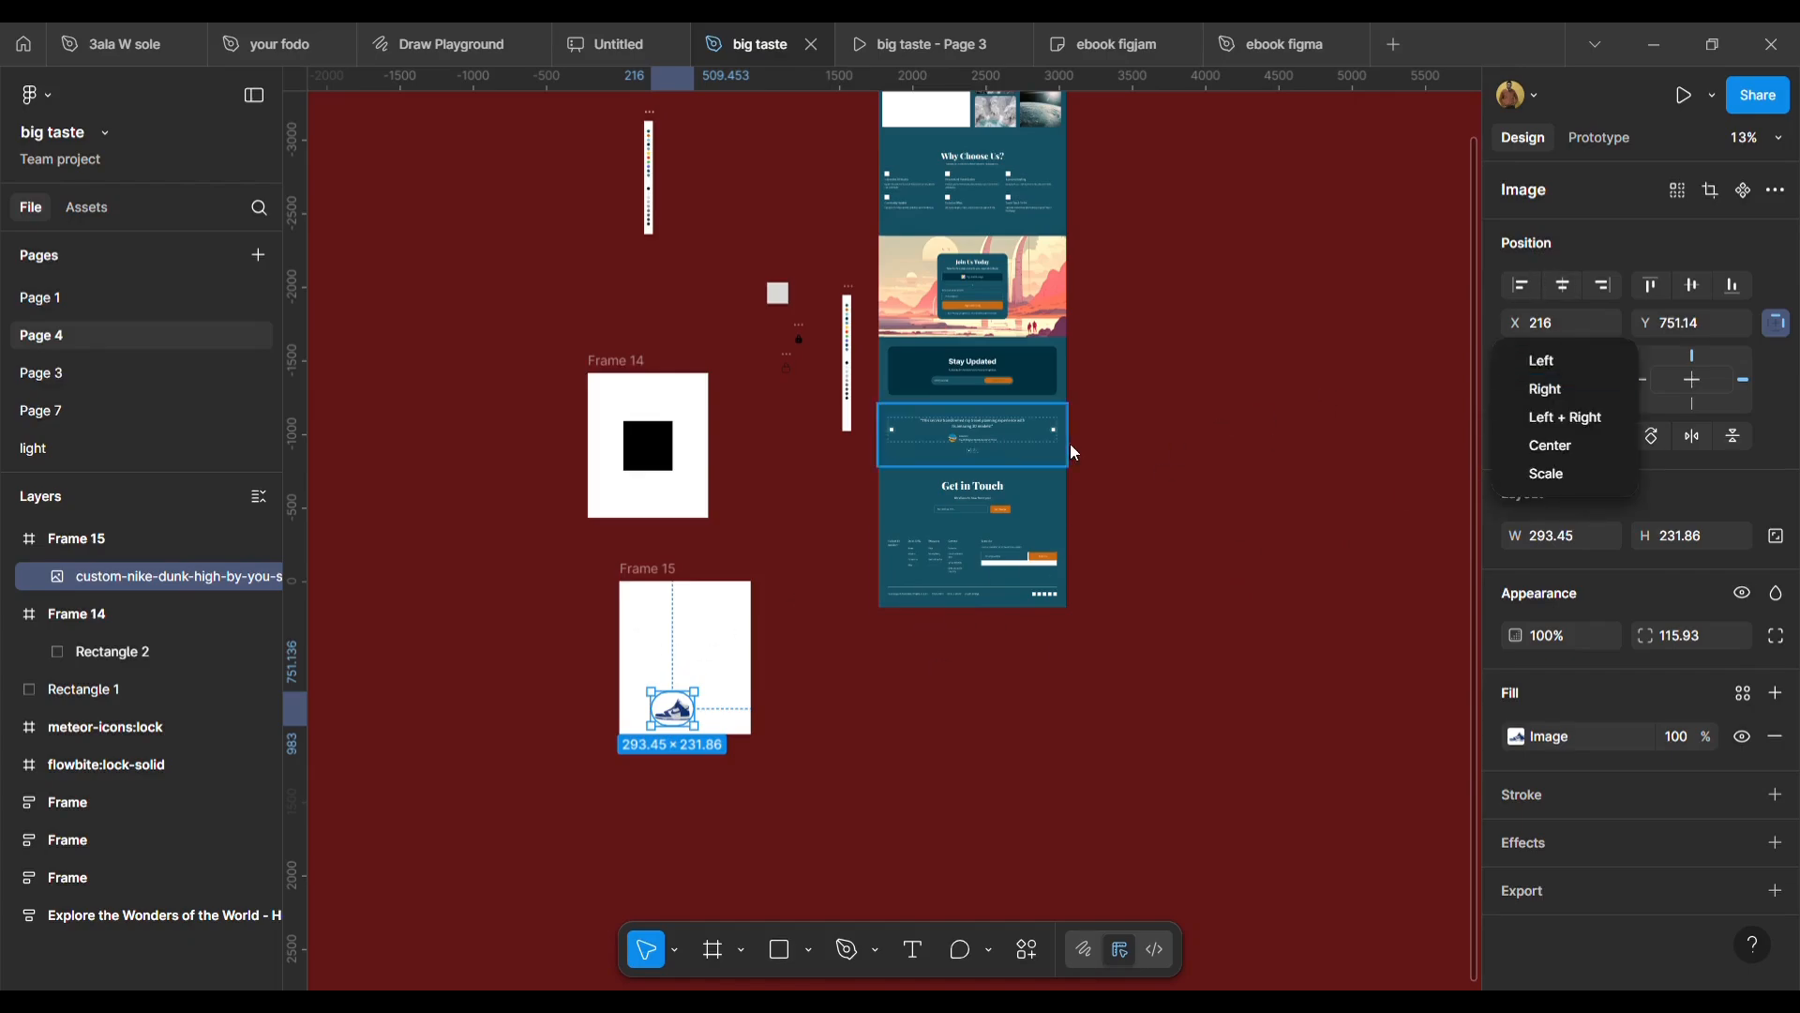
left_click(1578, 426)
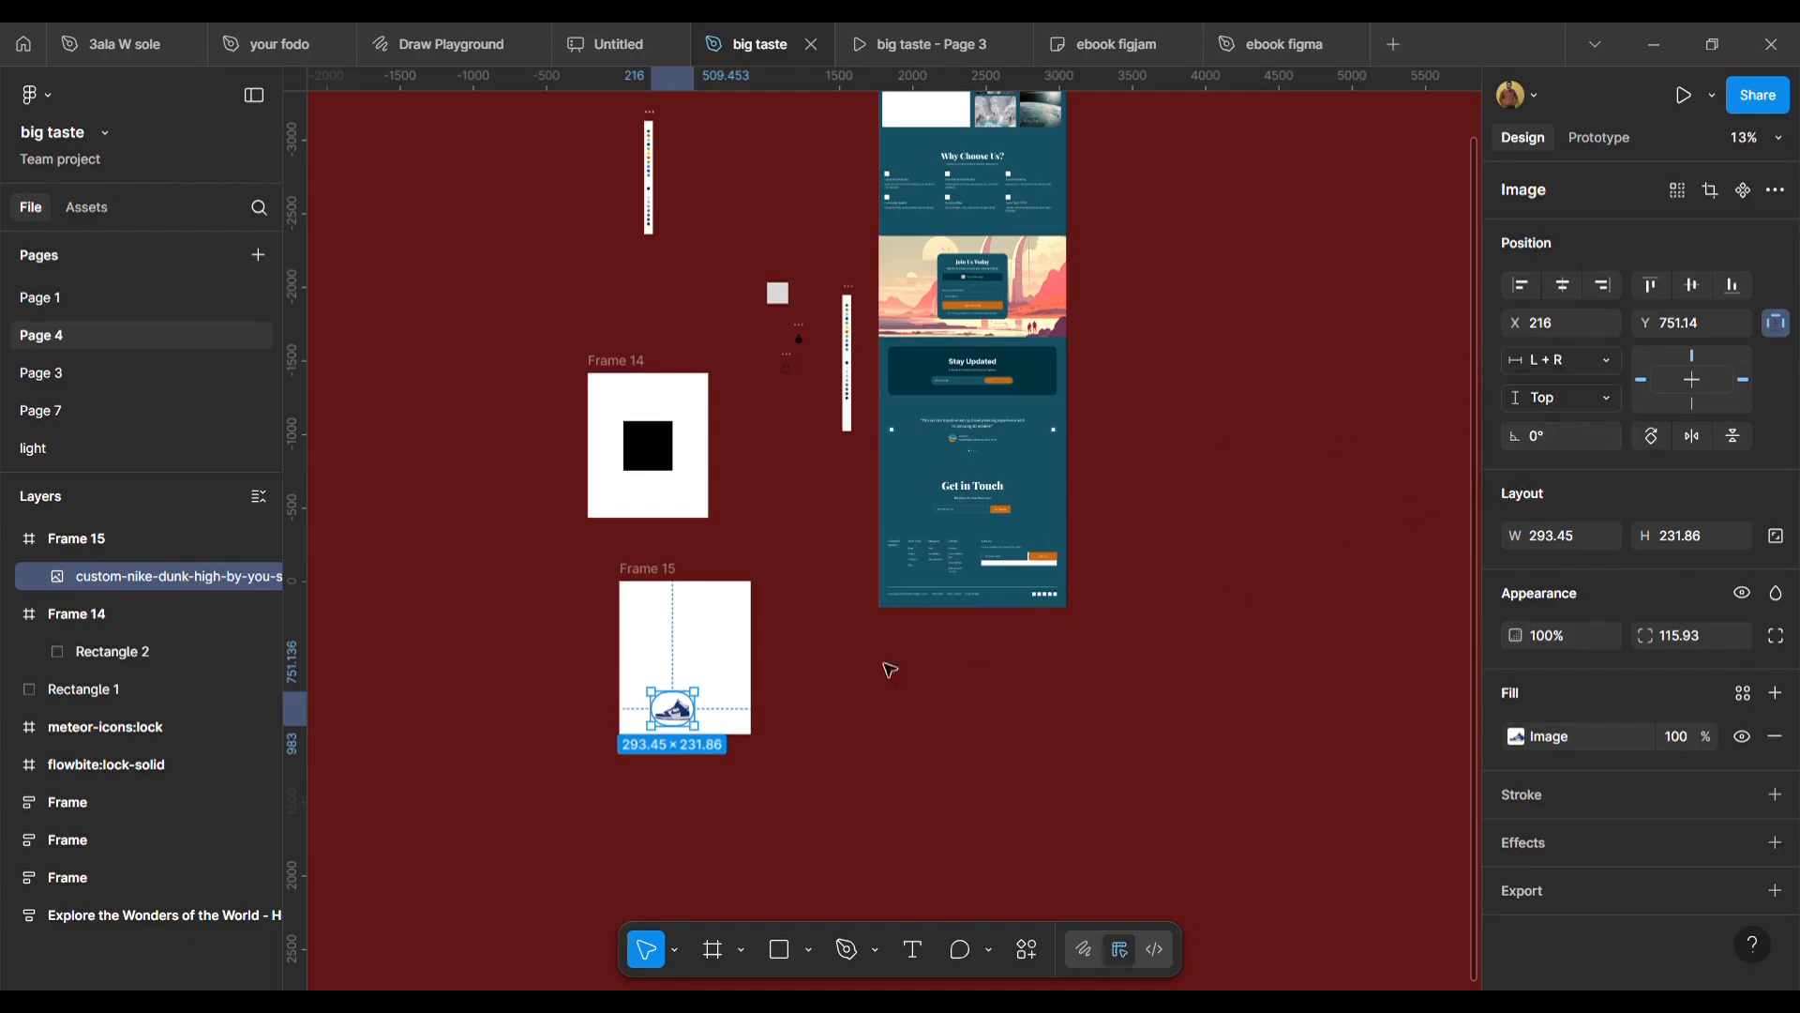
key("Escape")
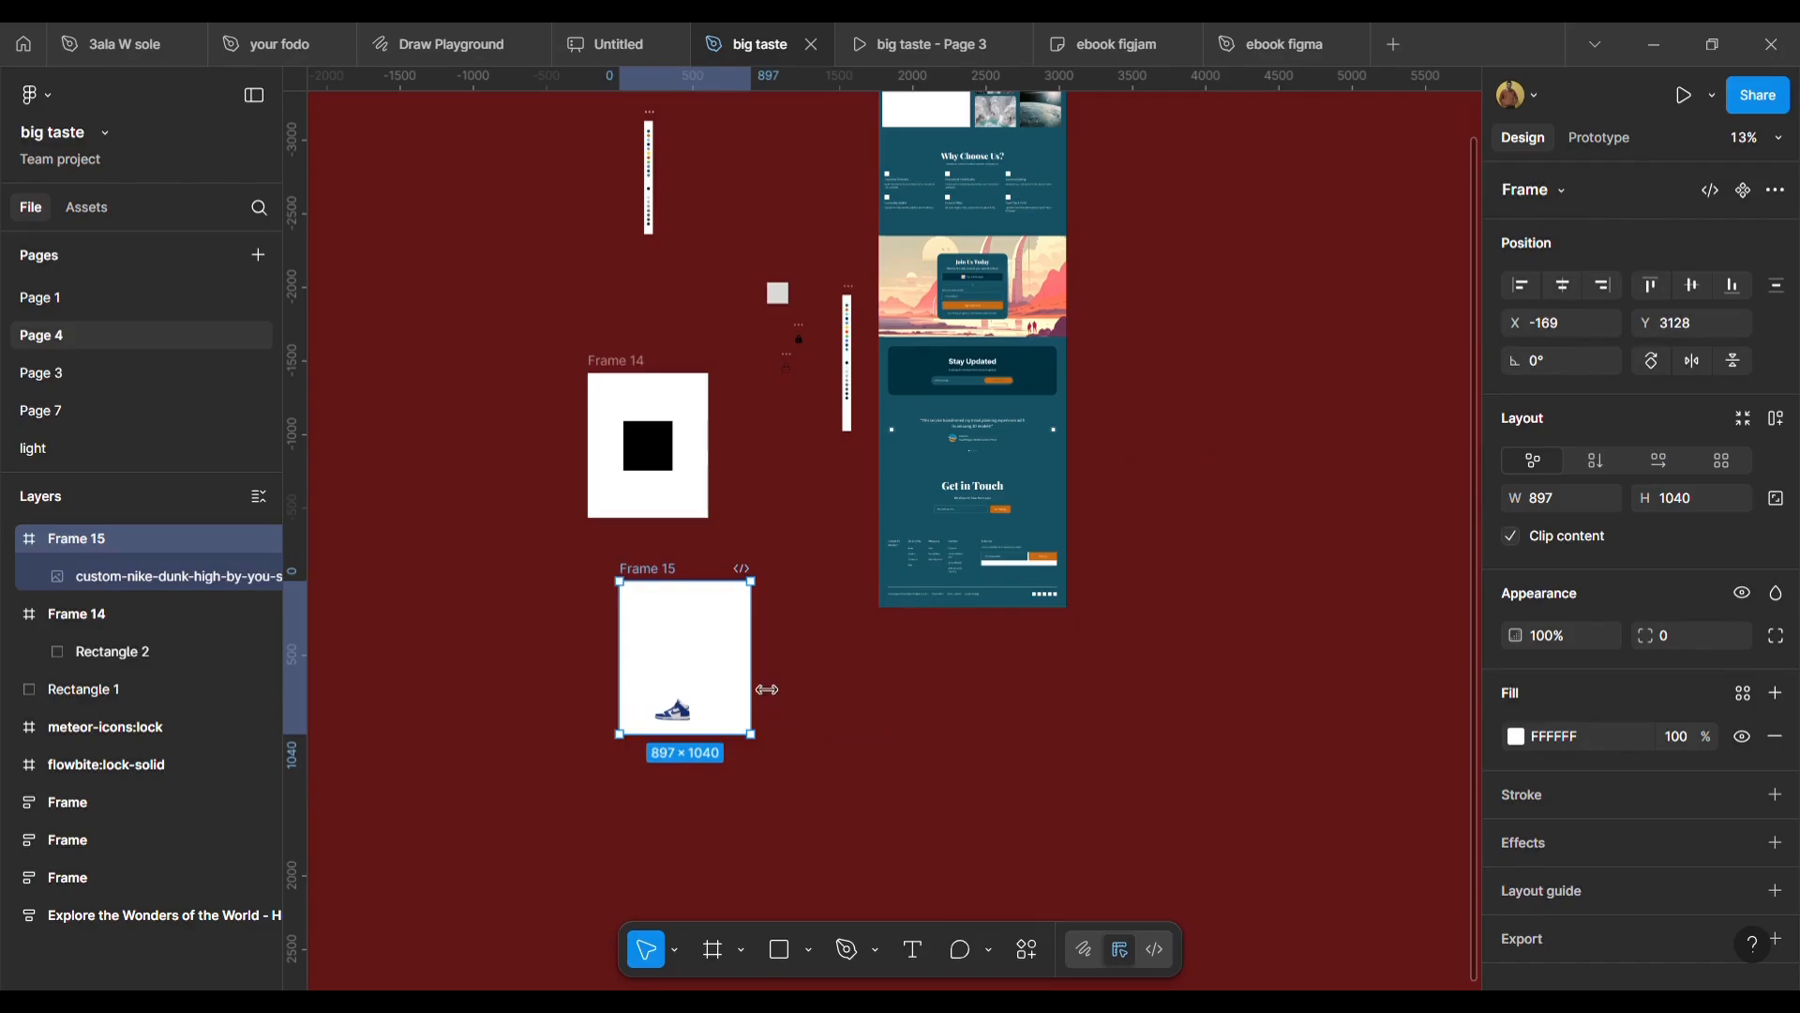
mouse_move(767, 689)
left_mouse_down()
mouse_move(1053, 684)
mouse_move(1106, 709)
mouse_move(769, 712)
left_mouse_up()
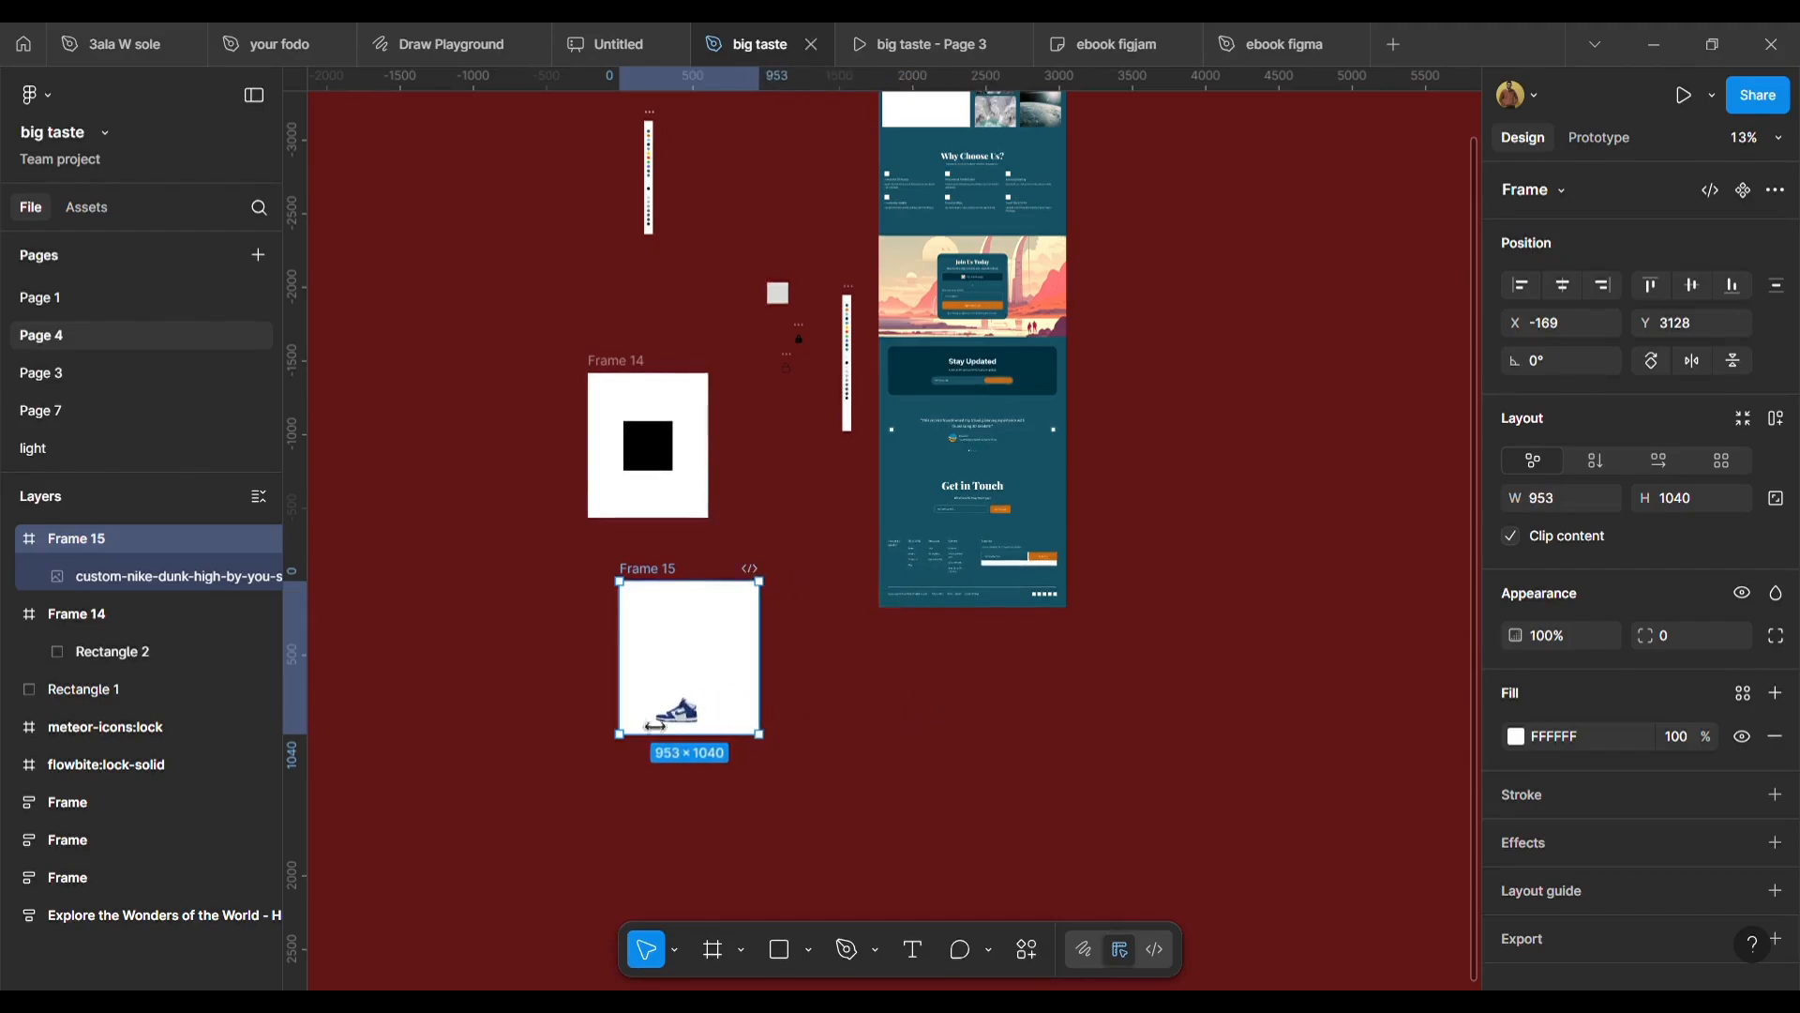
mouse_move(654, 727)
left_mouse_down()
mouse_move(687, 727)
mouse_move(673, 750)
left_mouse_up()
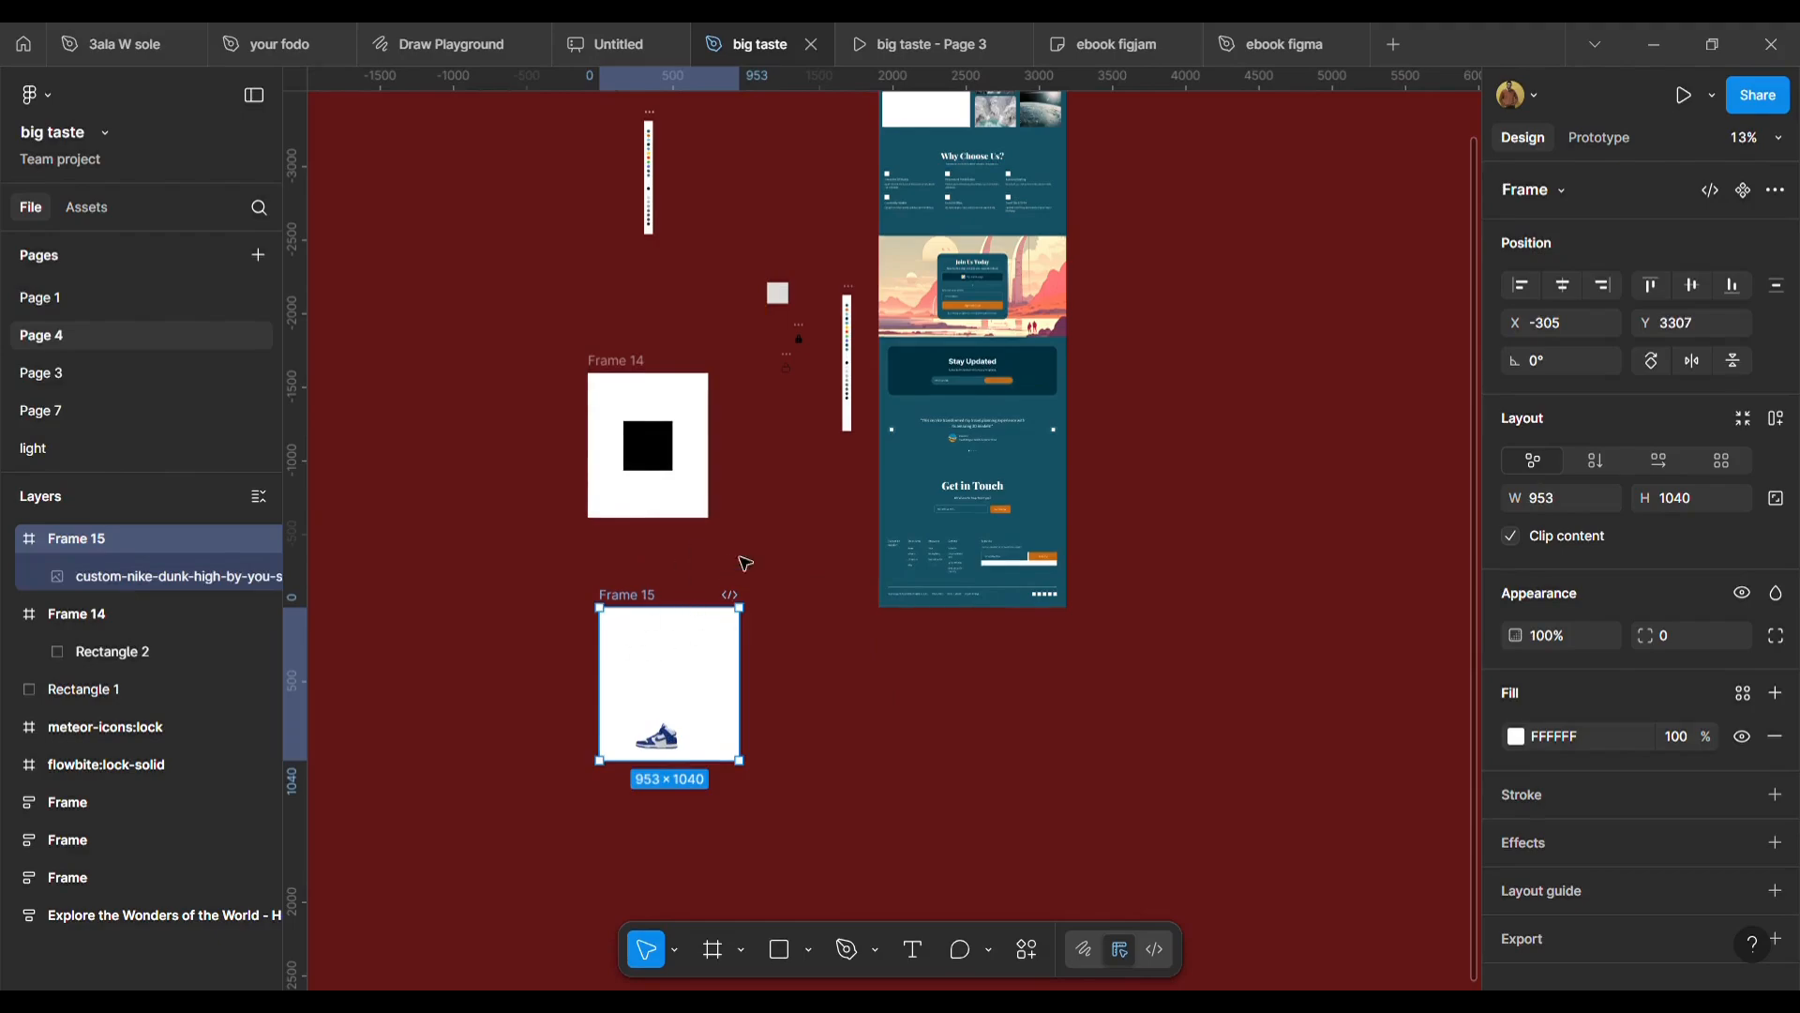
Set the black rectangle inside Frame 14 to a Left + Right horizontal constraint.
left_click(628, 401)
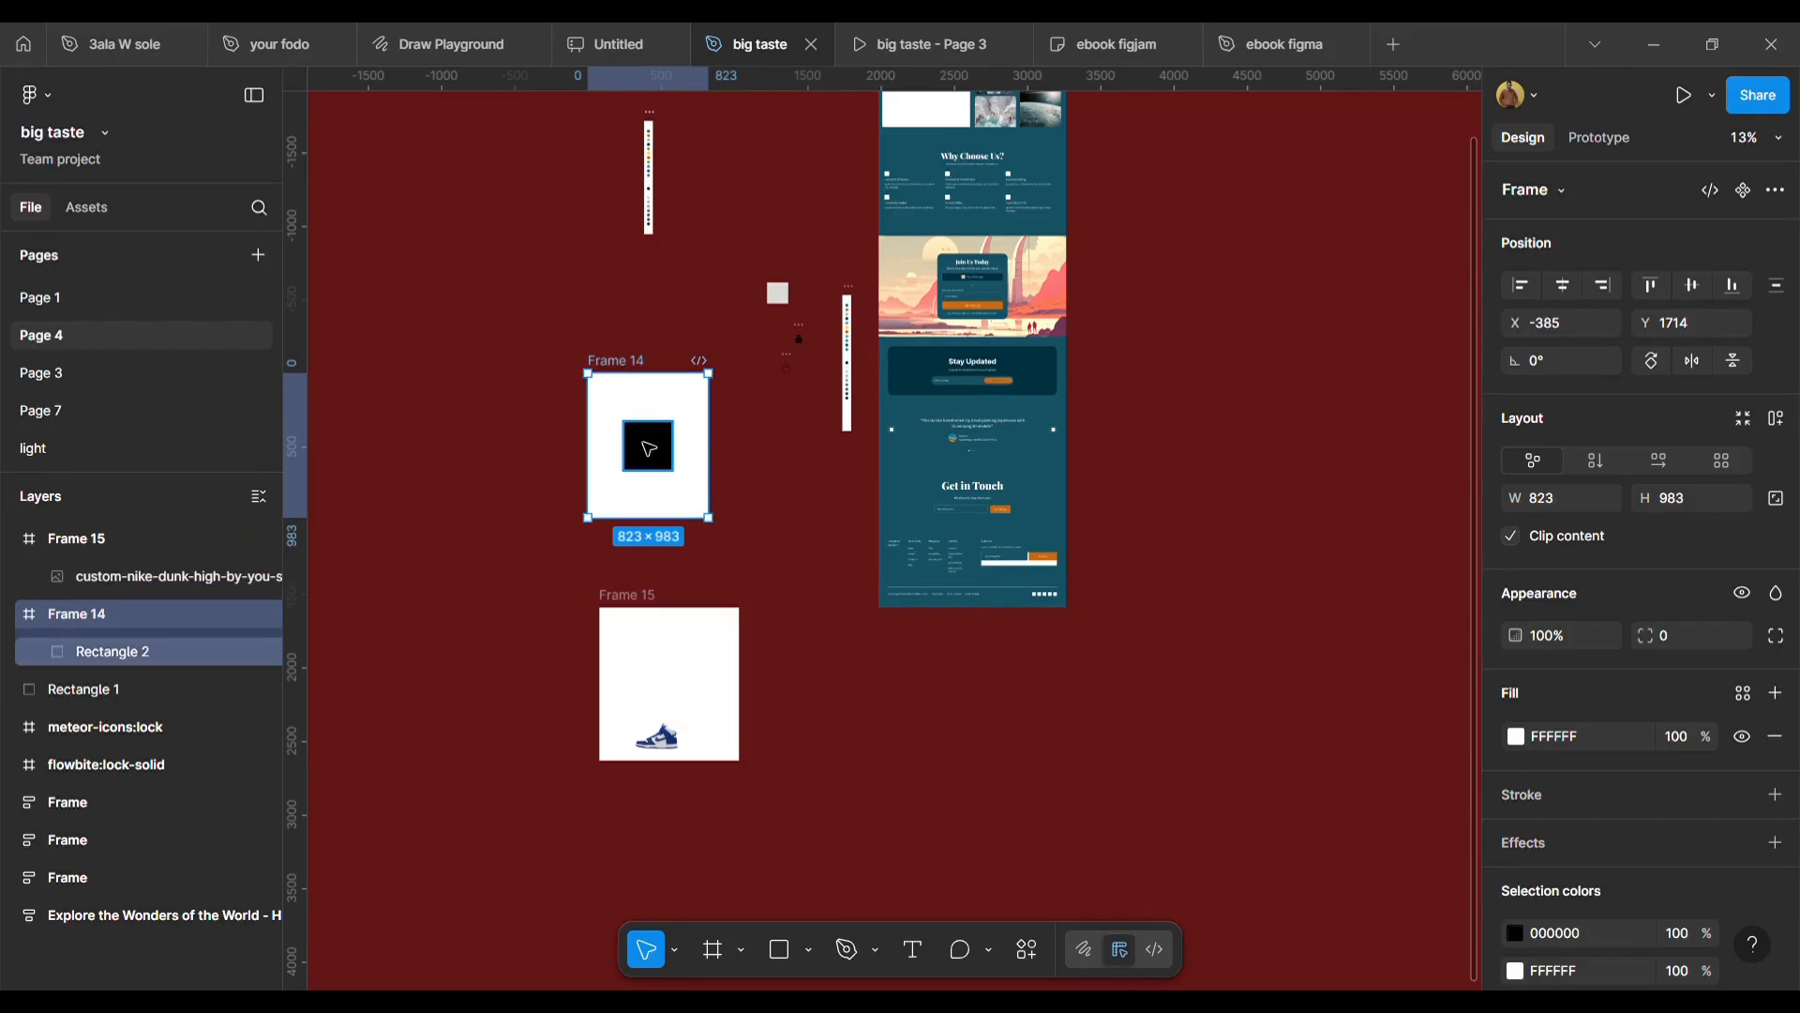
left_click(647, 445)
left_click(1607, 368)
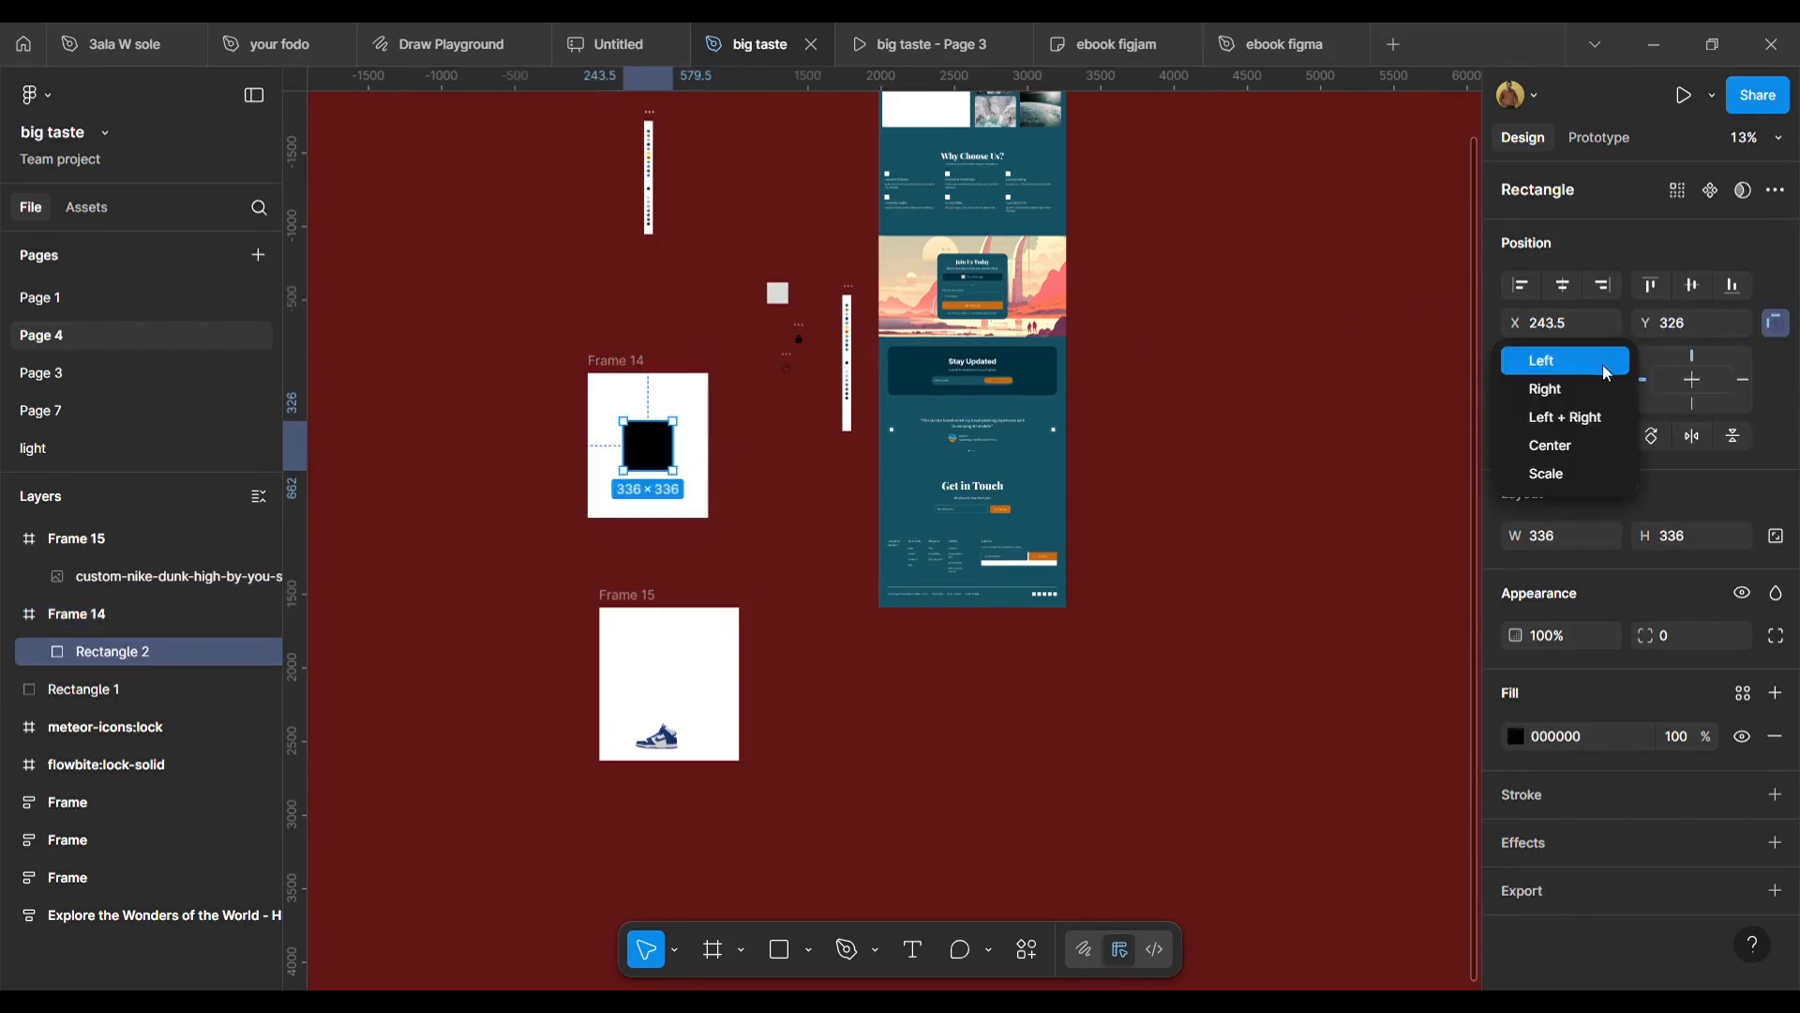
left_click(1596, 404)
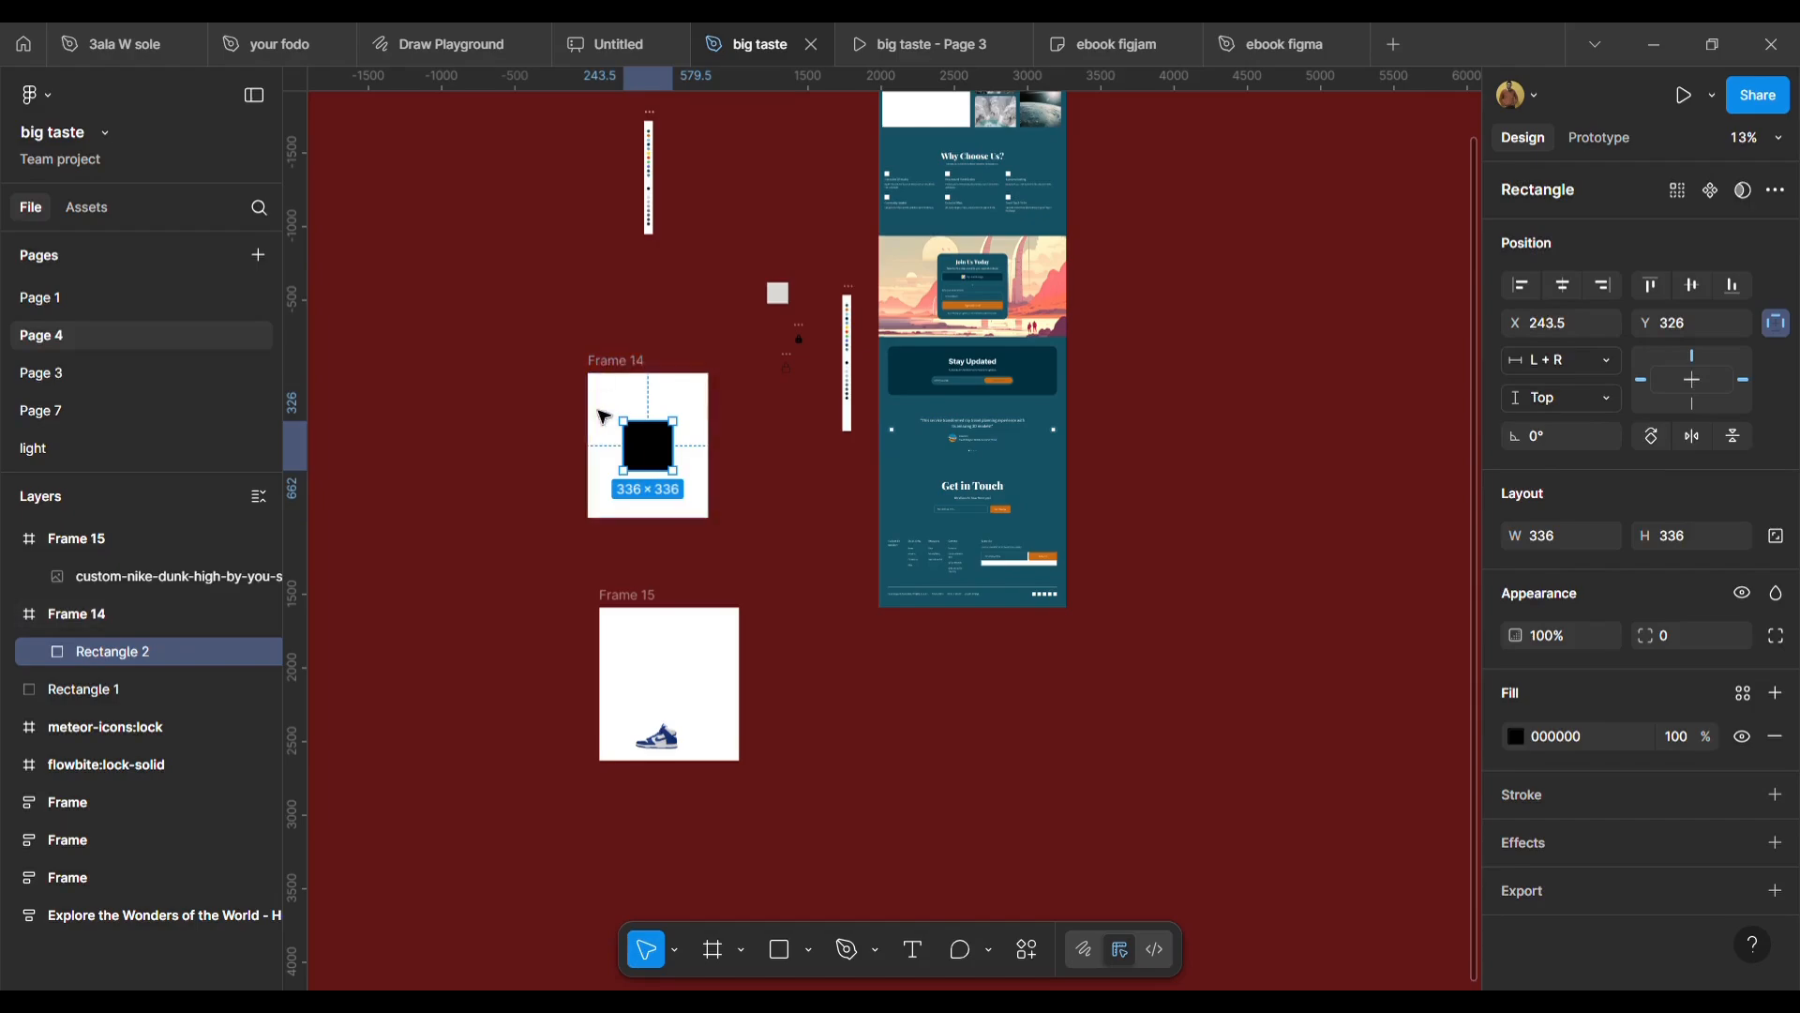
Widen Frame 14 leftwards to about 1022 to test the rectangle's stretching.
left_click(621, 366)
mouse_move(575, 436)
left_mouse_down()
mouse_move(431, 439)
mouse_move(618, 457)
mouse_move(576, 459)
left_mouse_up()
left_click(667, 430)
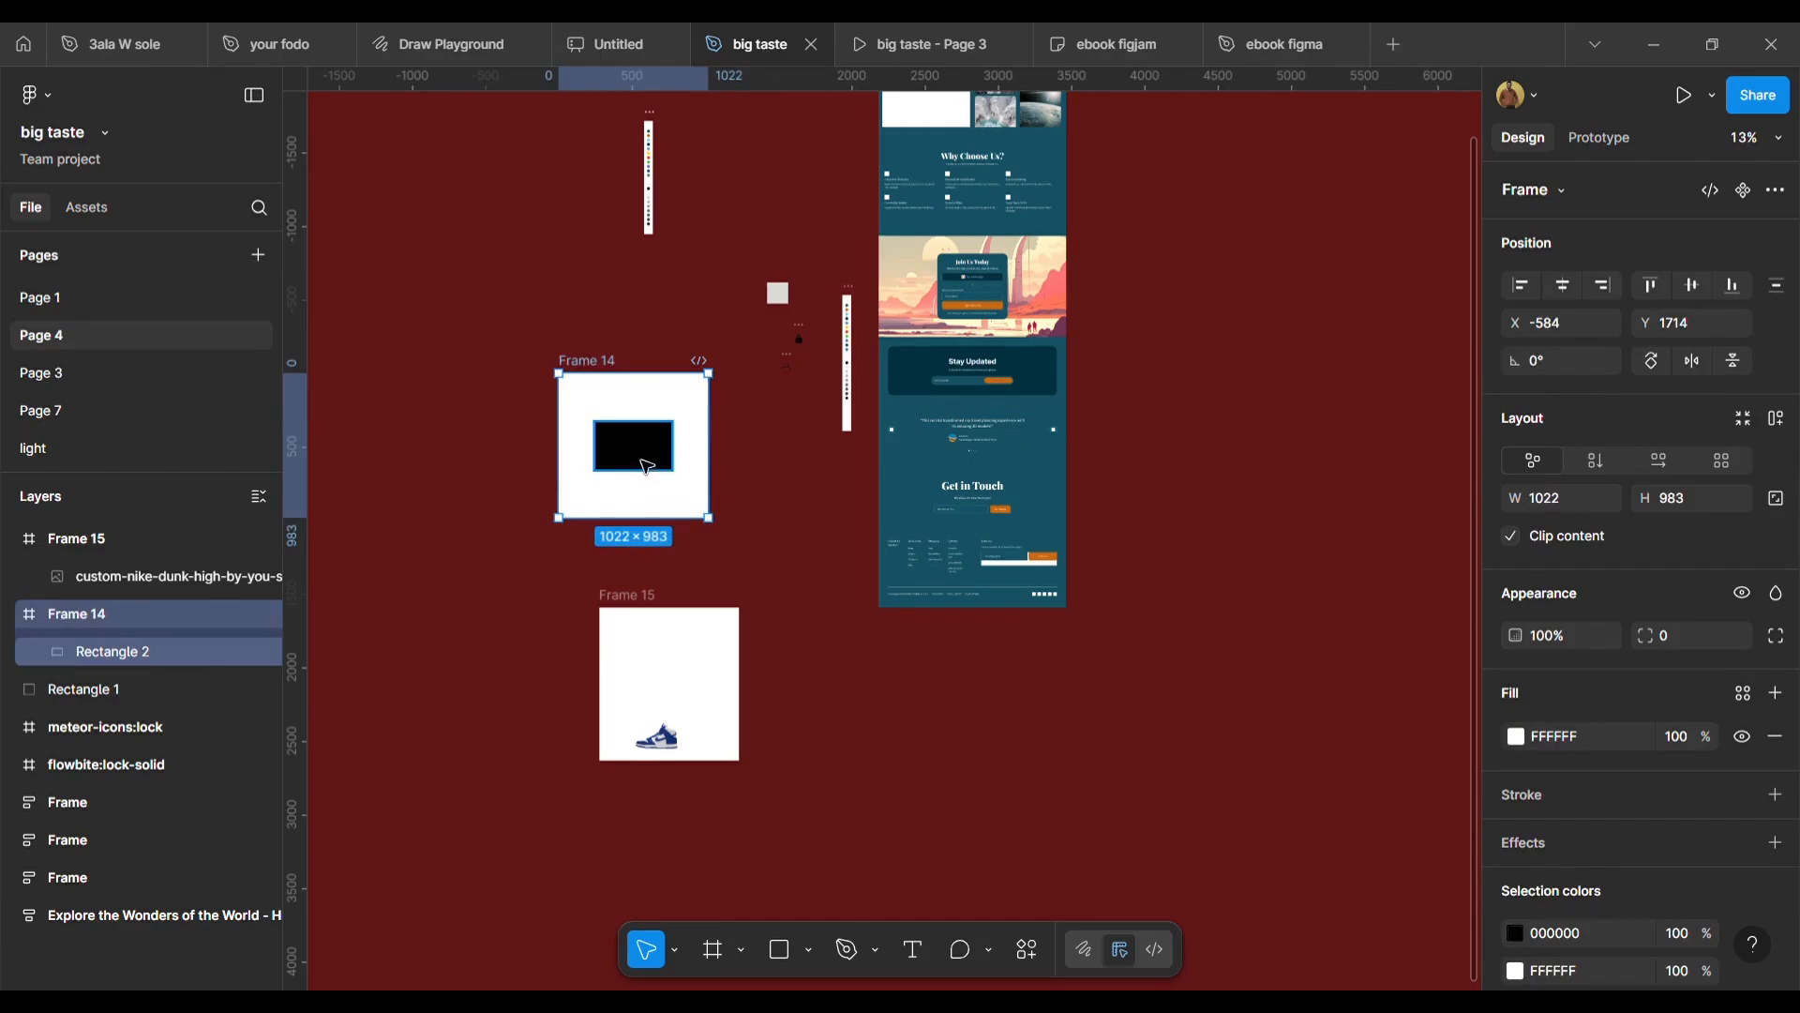
Set the black rectangle's horizontal constraint inside Frame 14 to Center.
left_click(1607, 359)
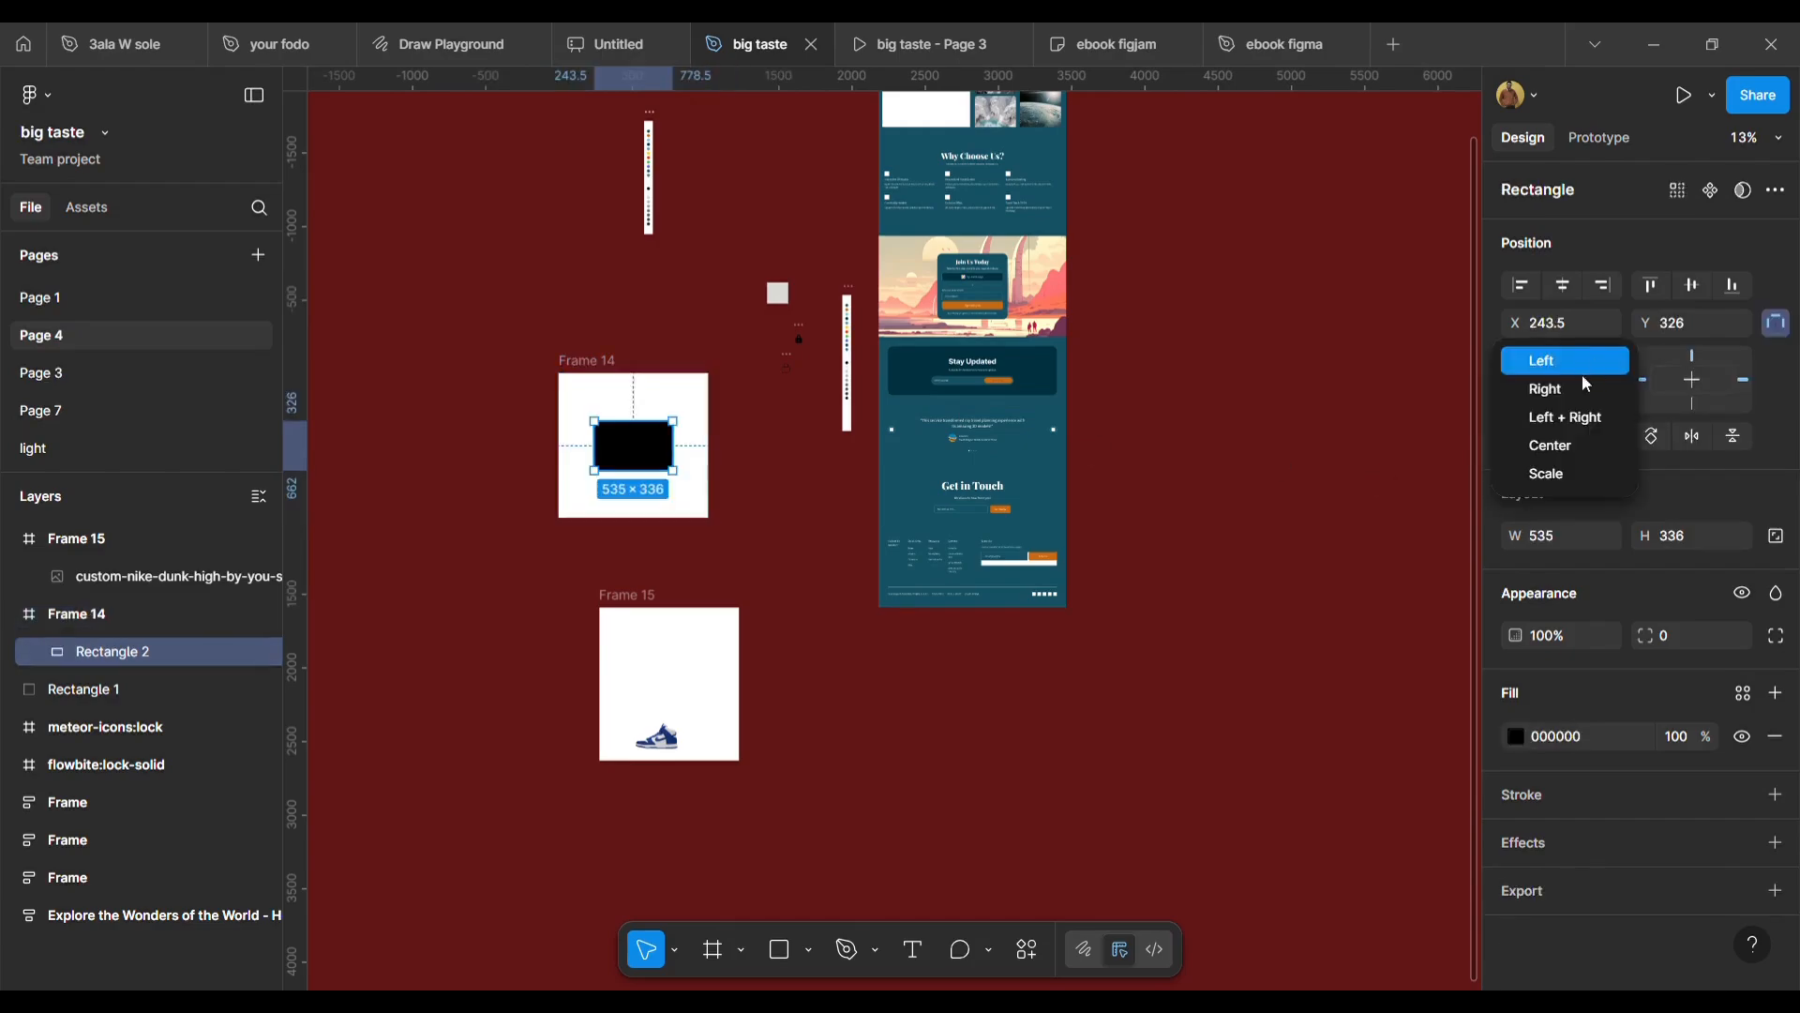
left_click(1571, 452)
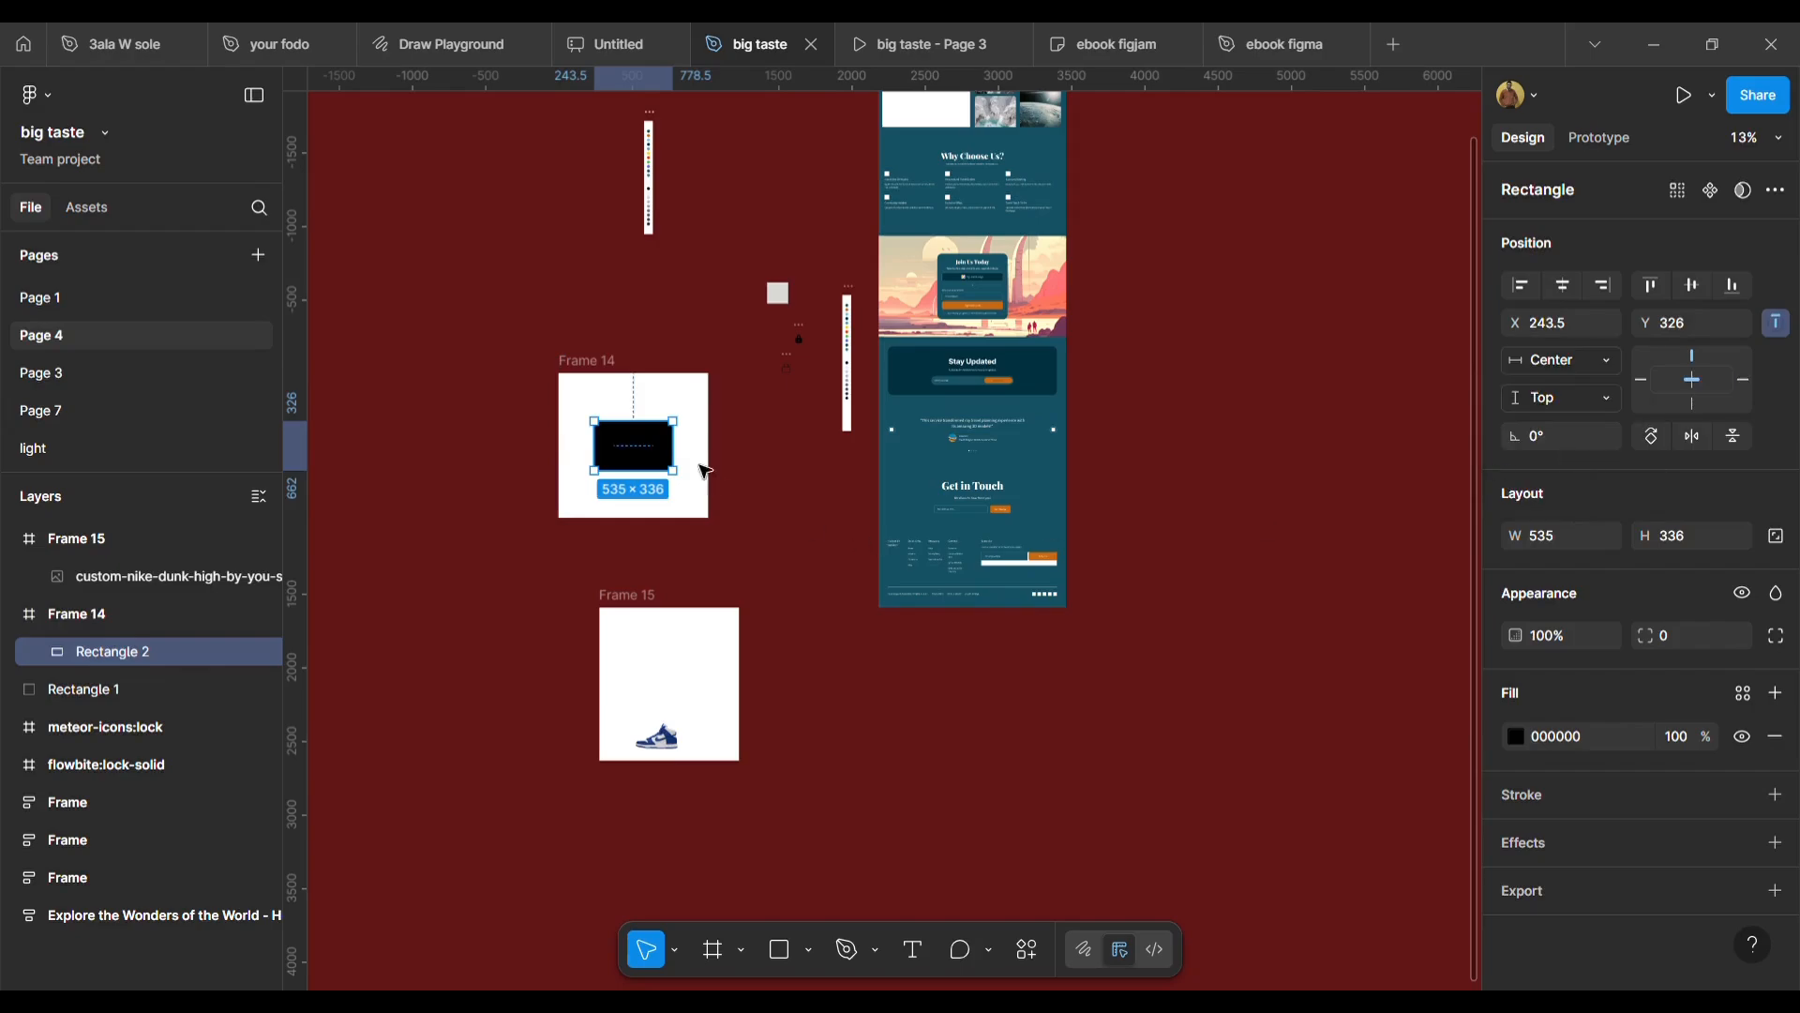
Widen Frame 14 leftwards to 1166 to test the centered rectangle.
left_click(580, 364)
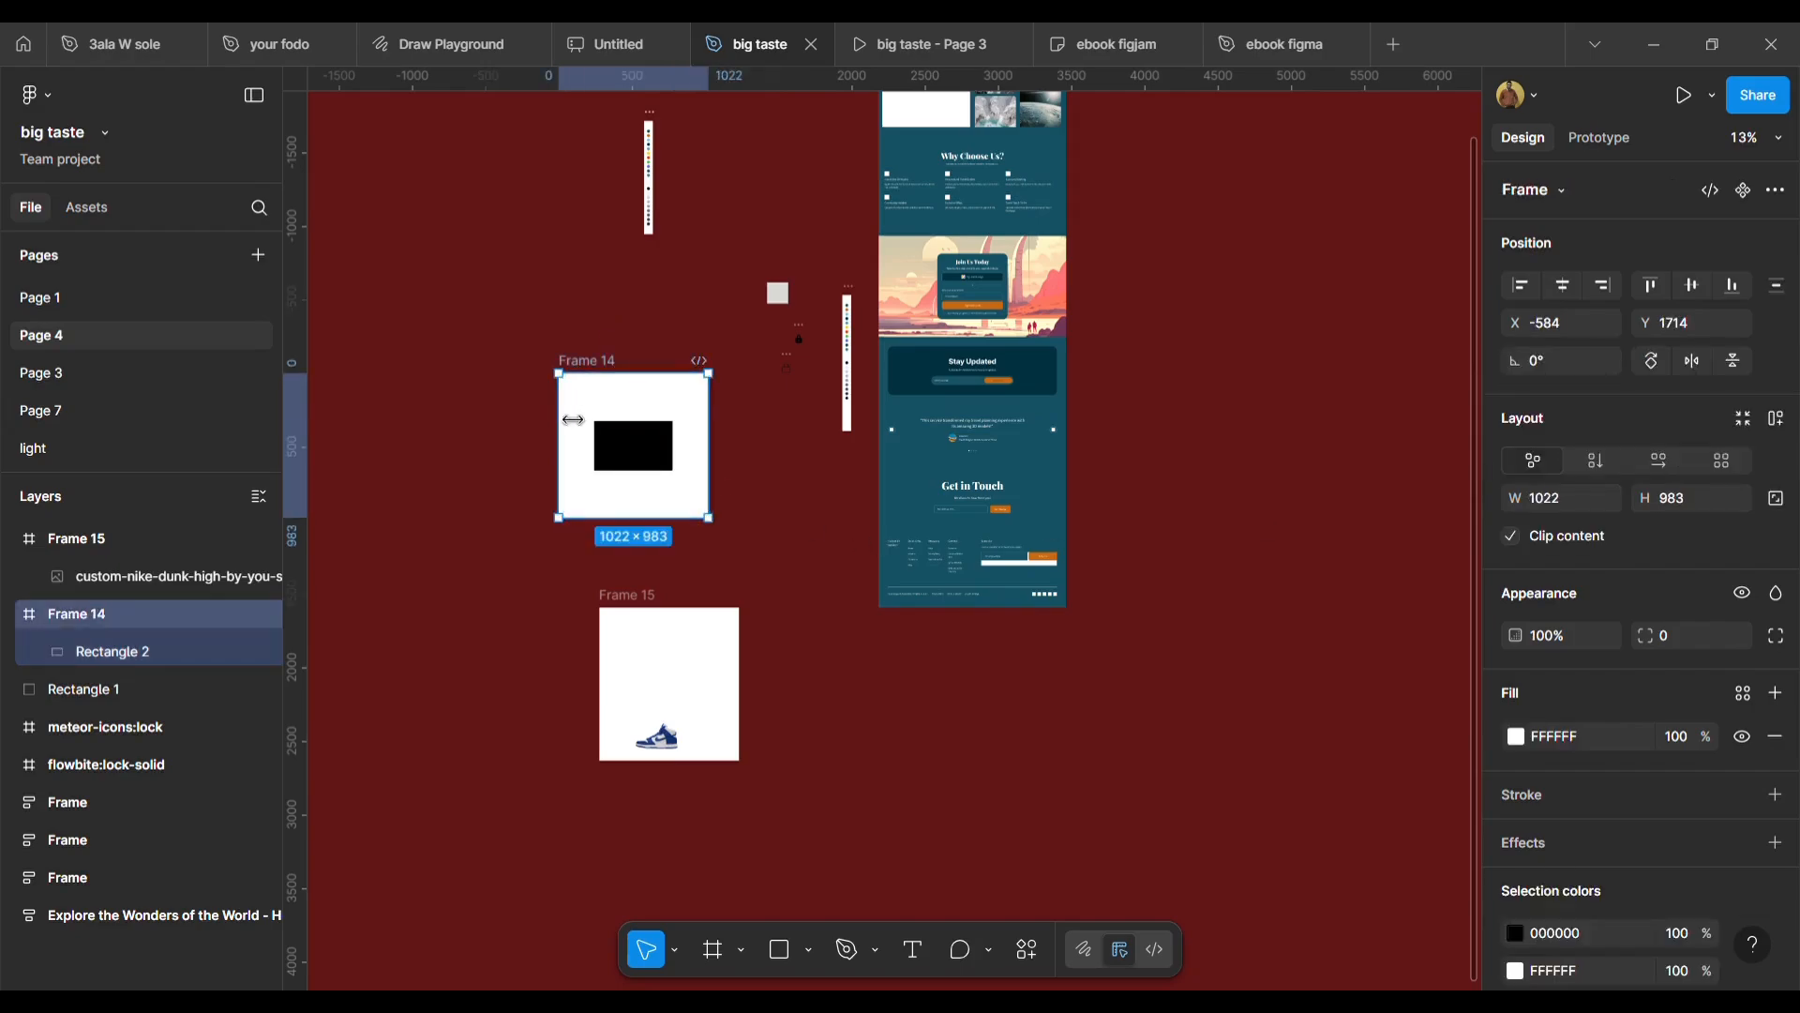
left_click_drag(566, 418, 538, 450)
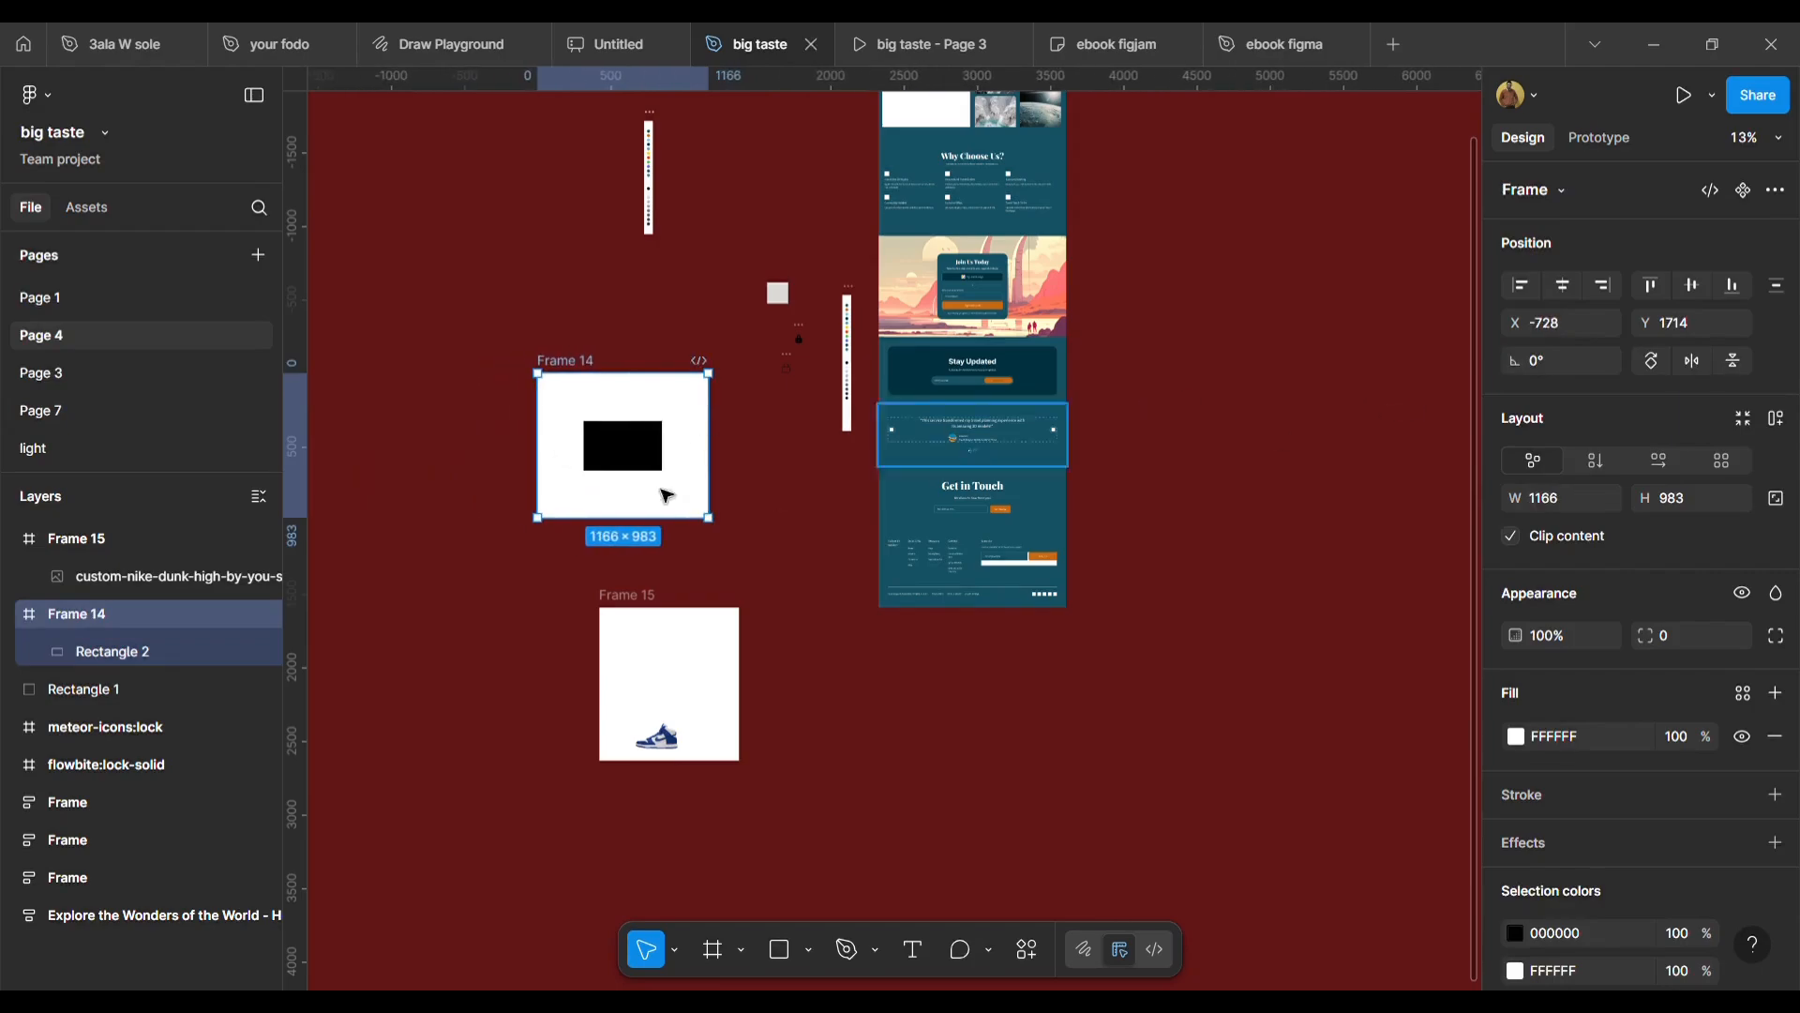
Change the black rectangle's horizontal constraint to Scale.
left_click(622, 454)
left_click(1619, 370)
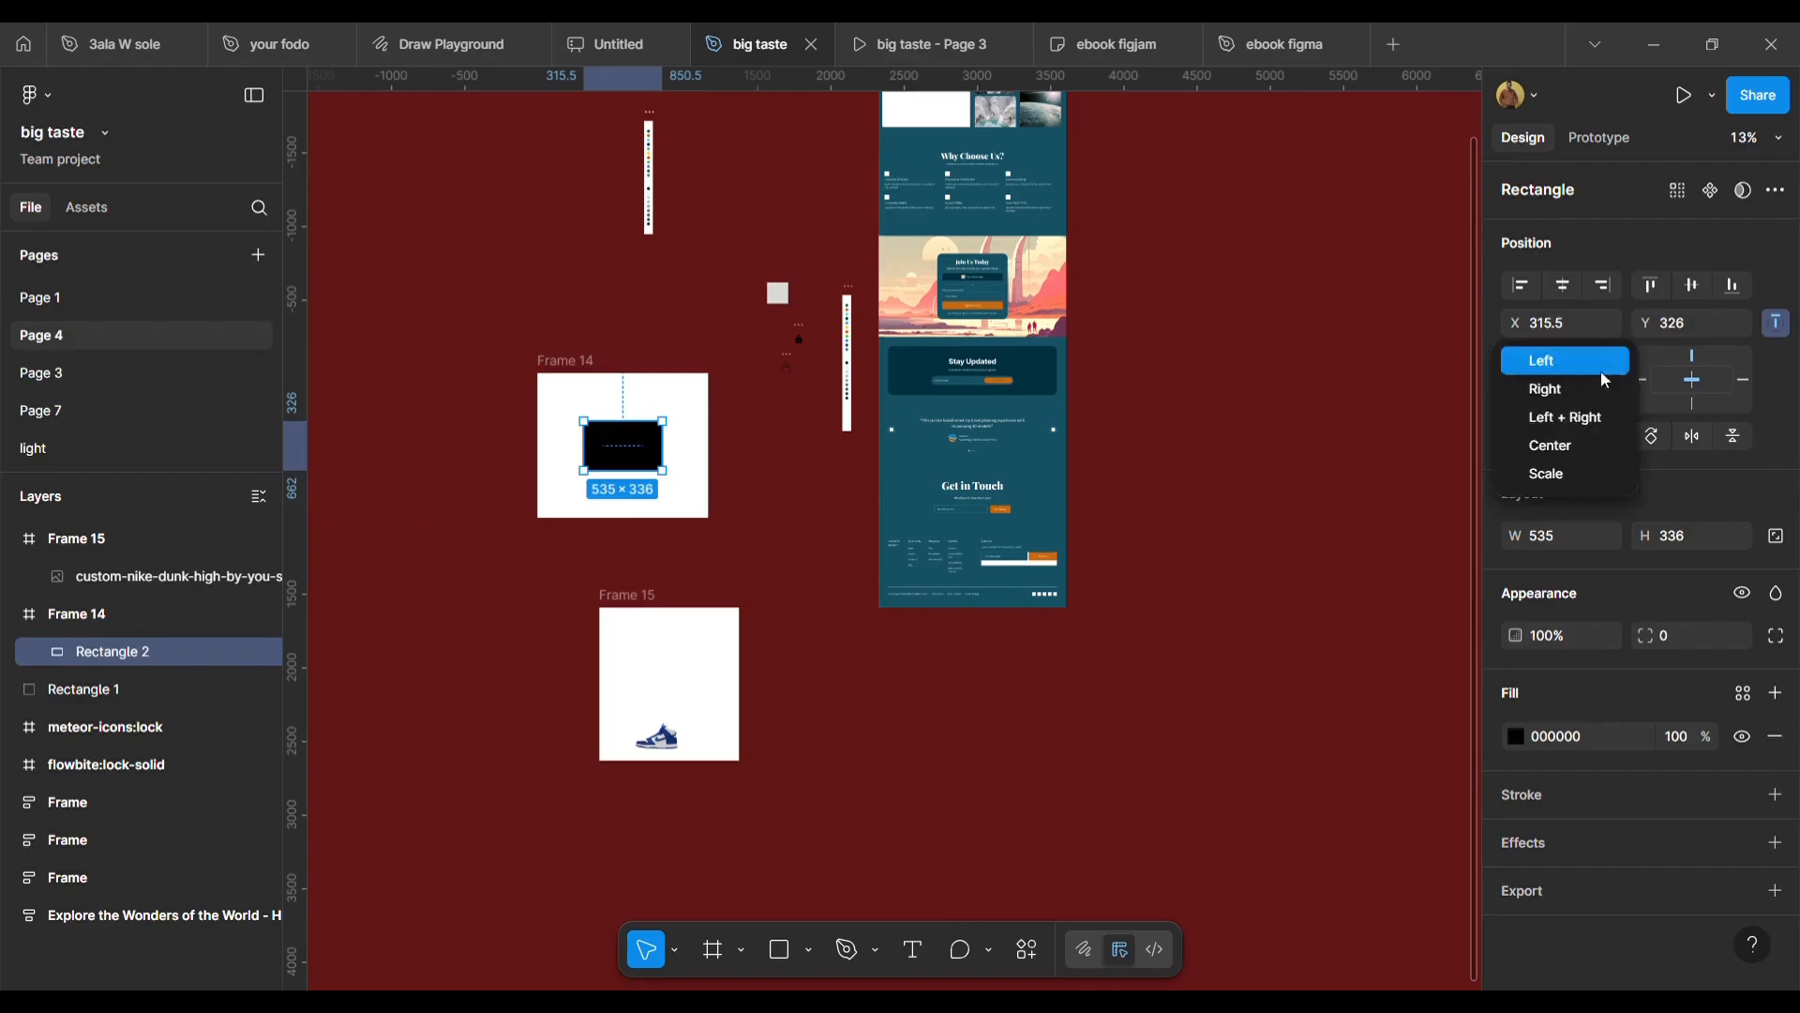
left_click(1577, 463)
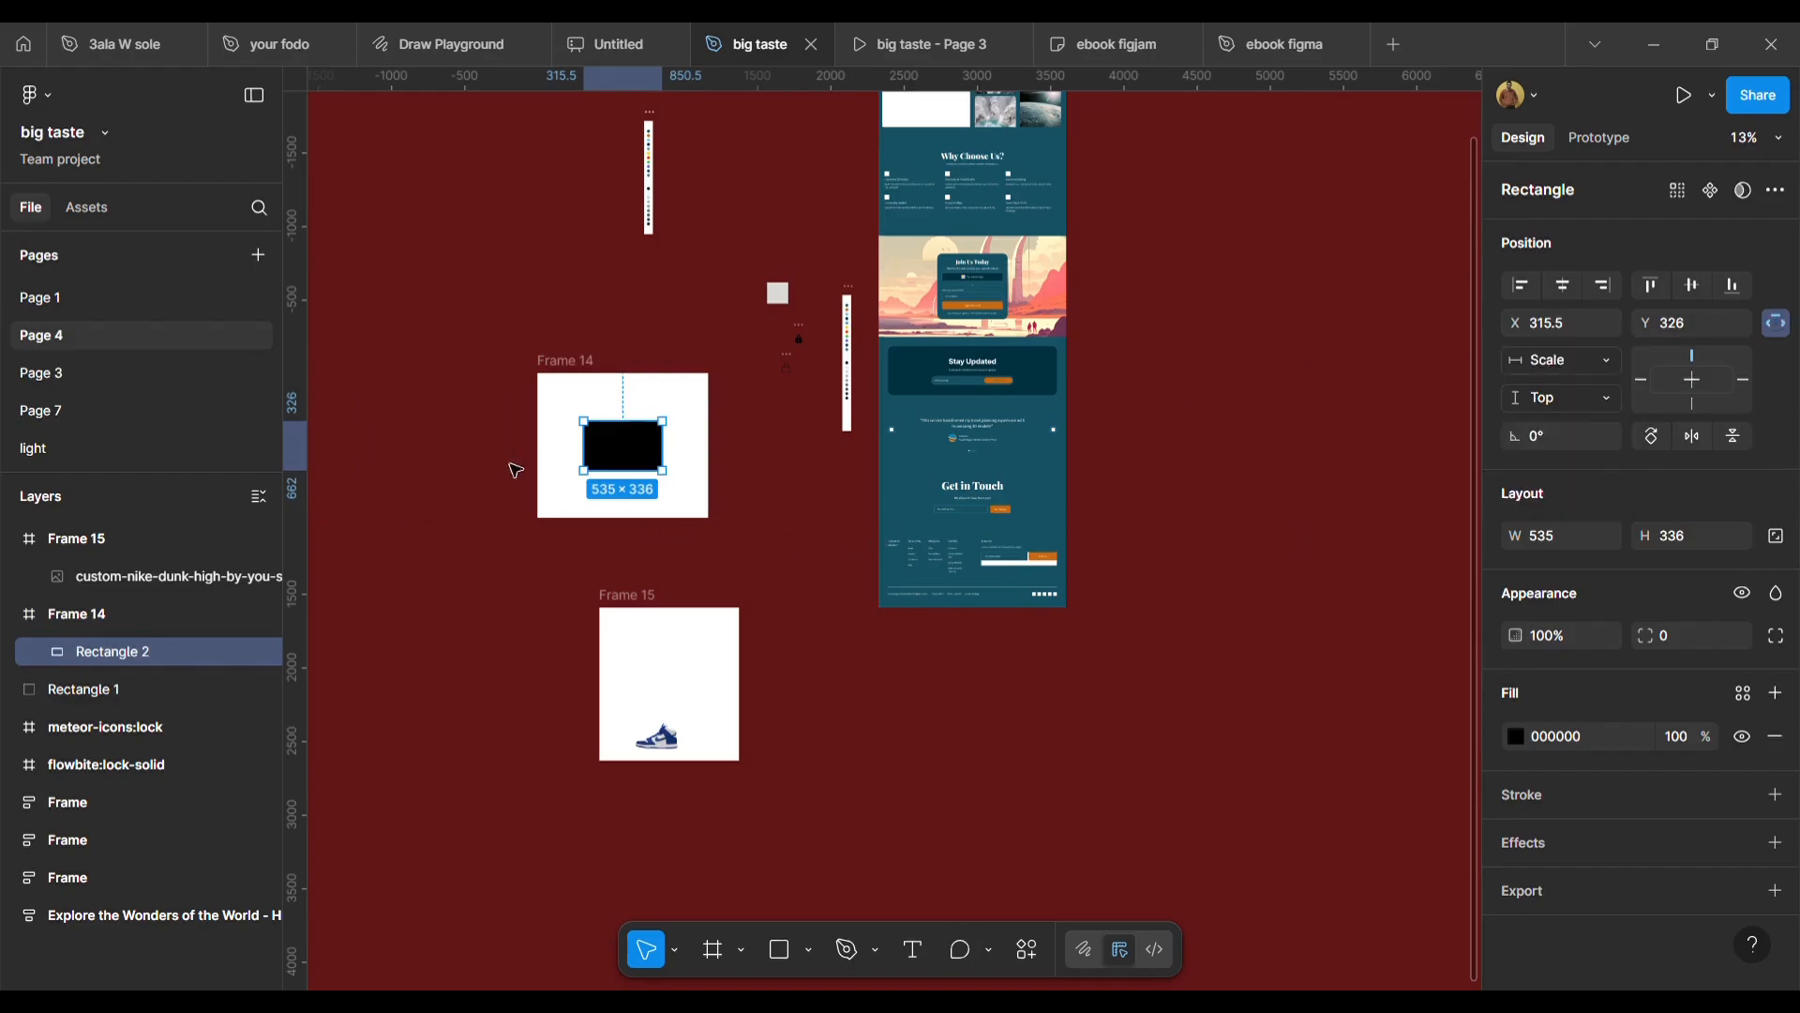
Narrow Frame 14 from its left edge to a width of 926 to see the rectangle scale.
left_click(559, 372)
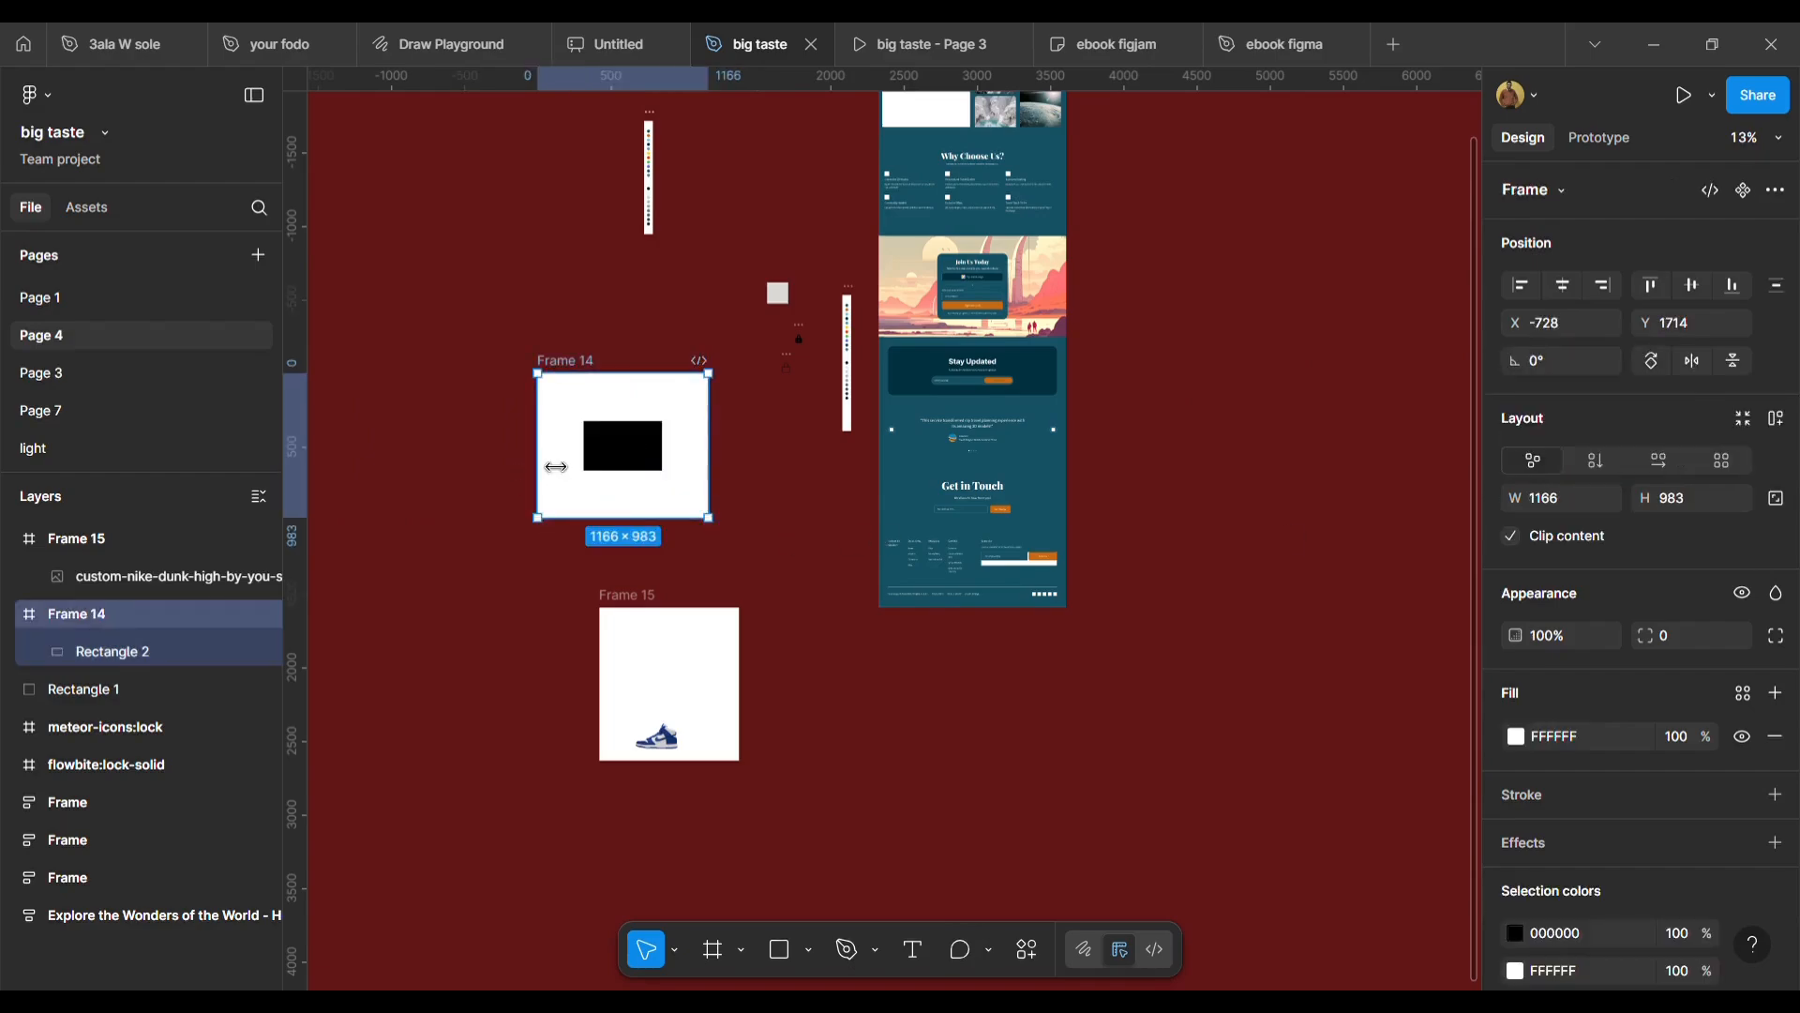
left_click_drag(538, 474, 589, 476)
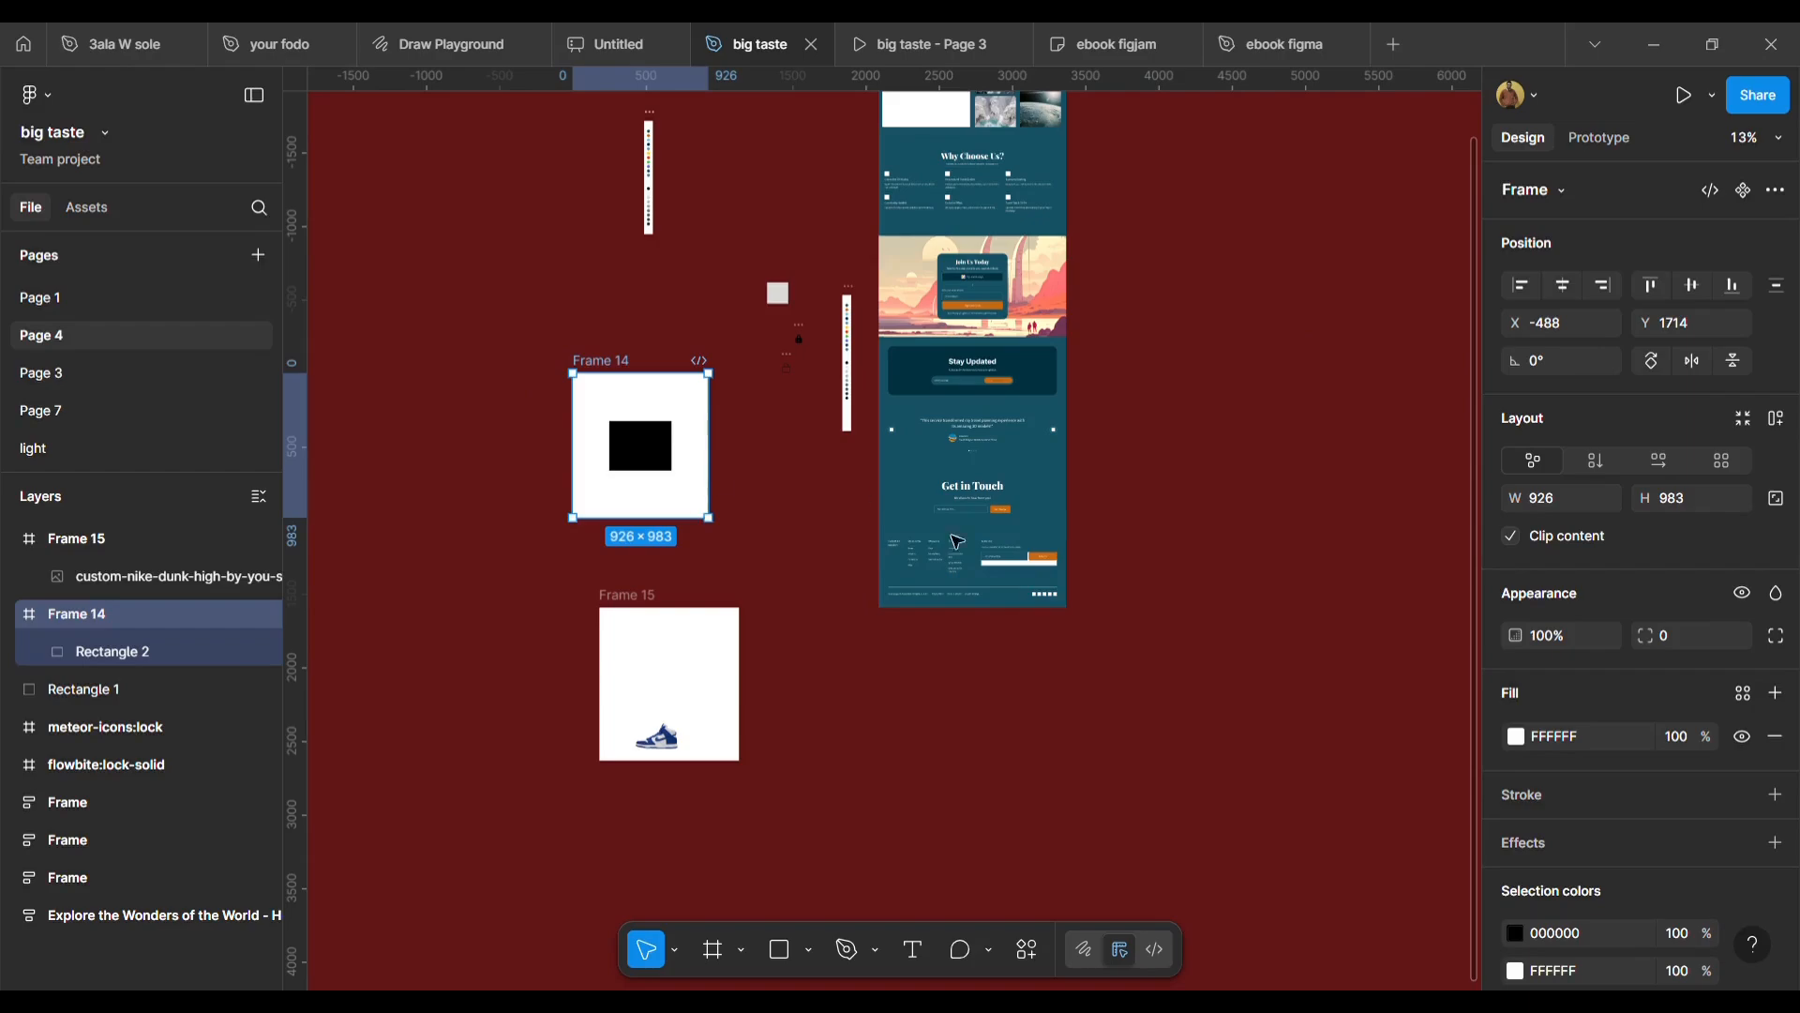
Set the black rectangle's vertical constraint to Bottom.
left_click(645, 596)
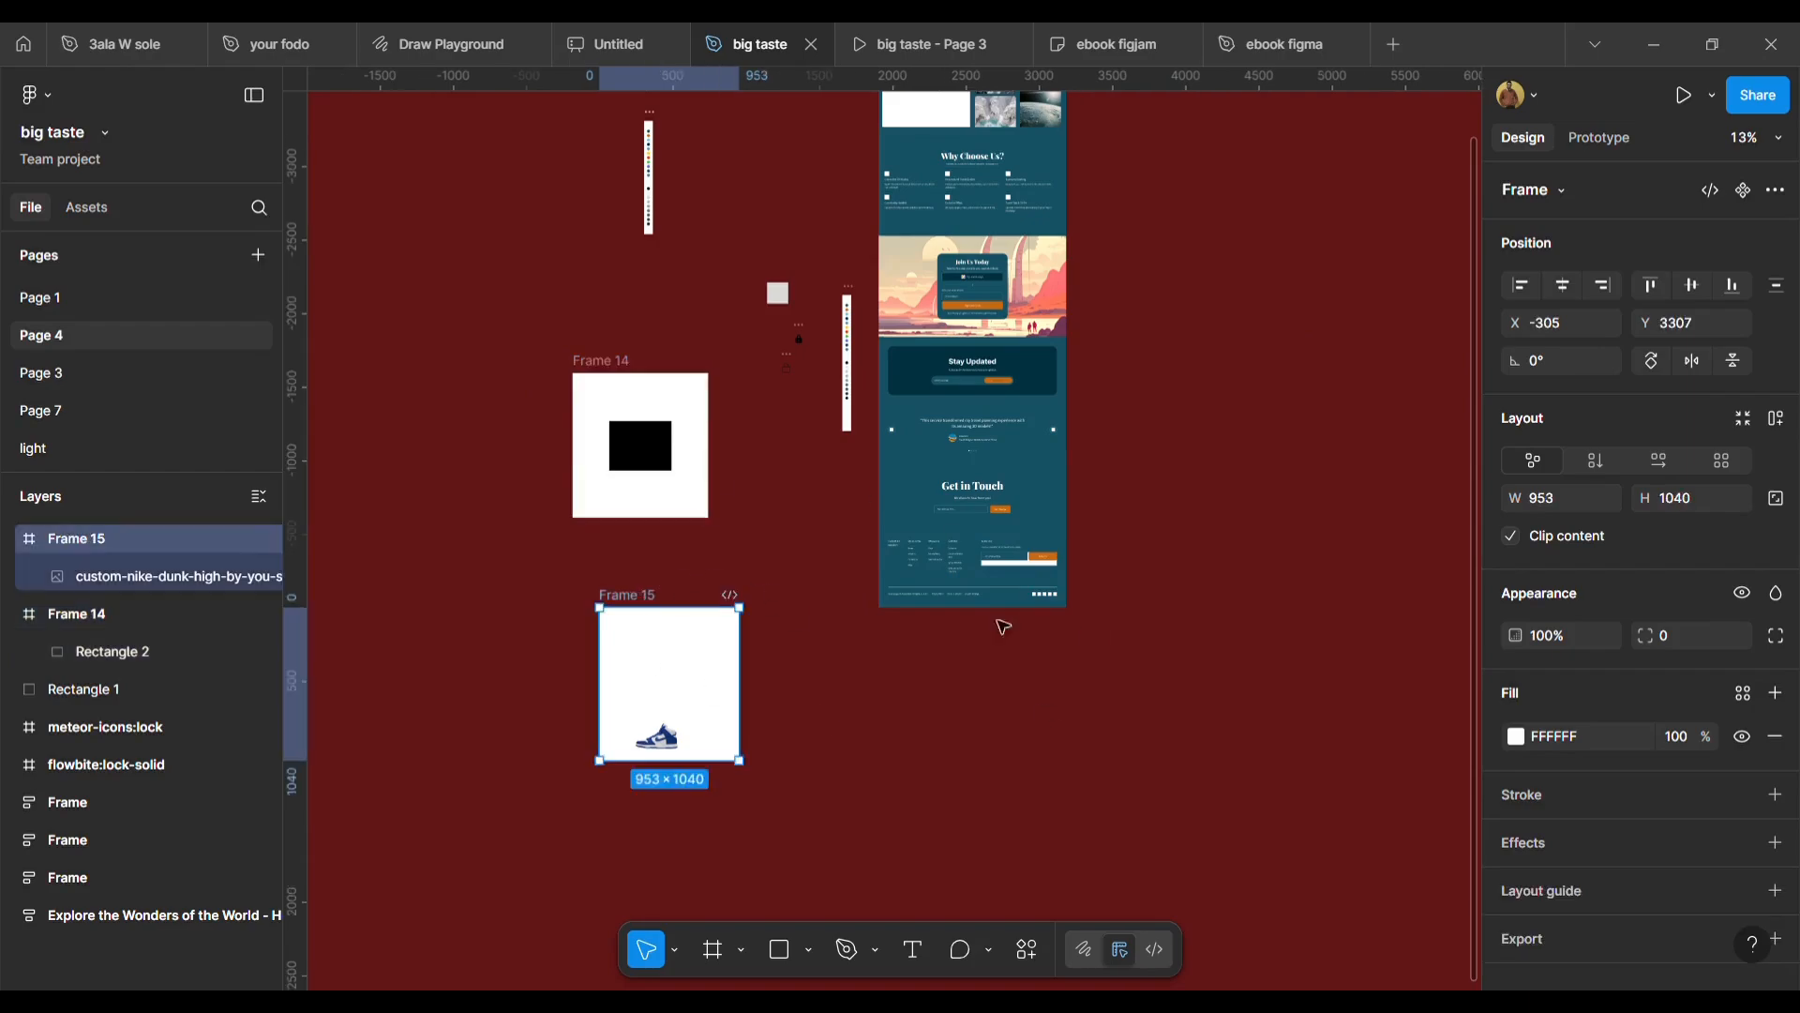
left_click(630, 385)
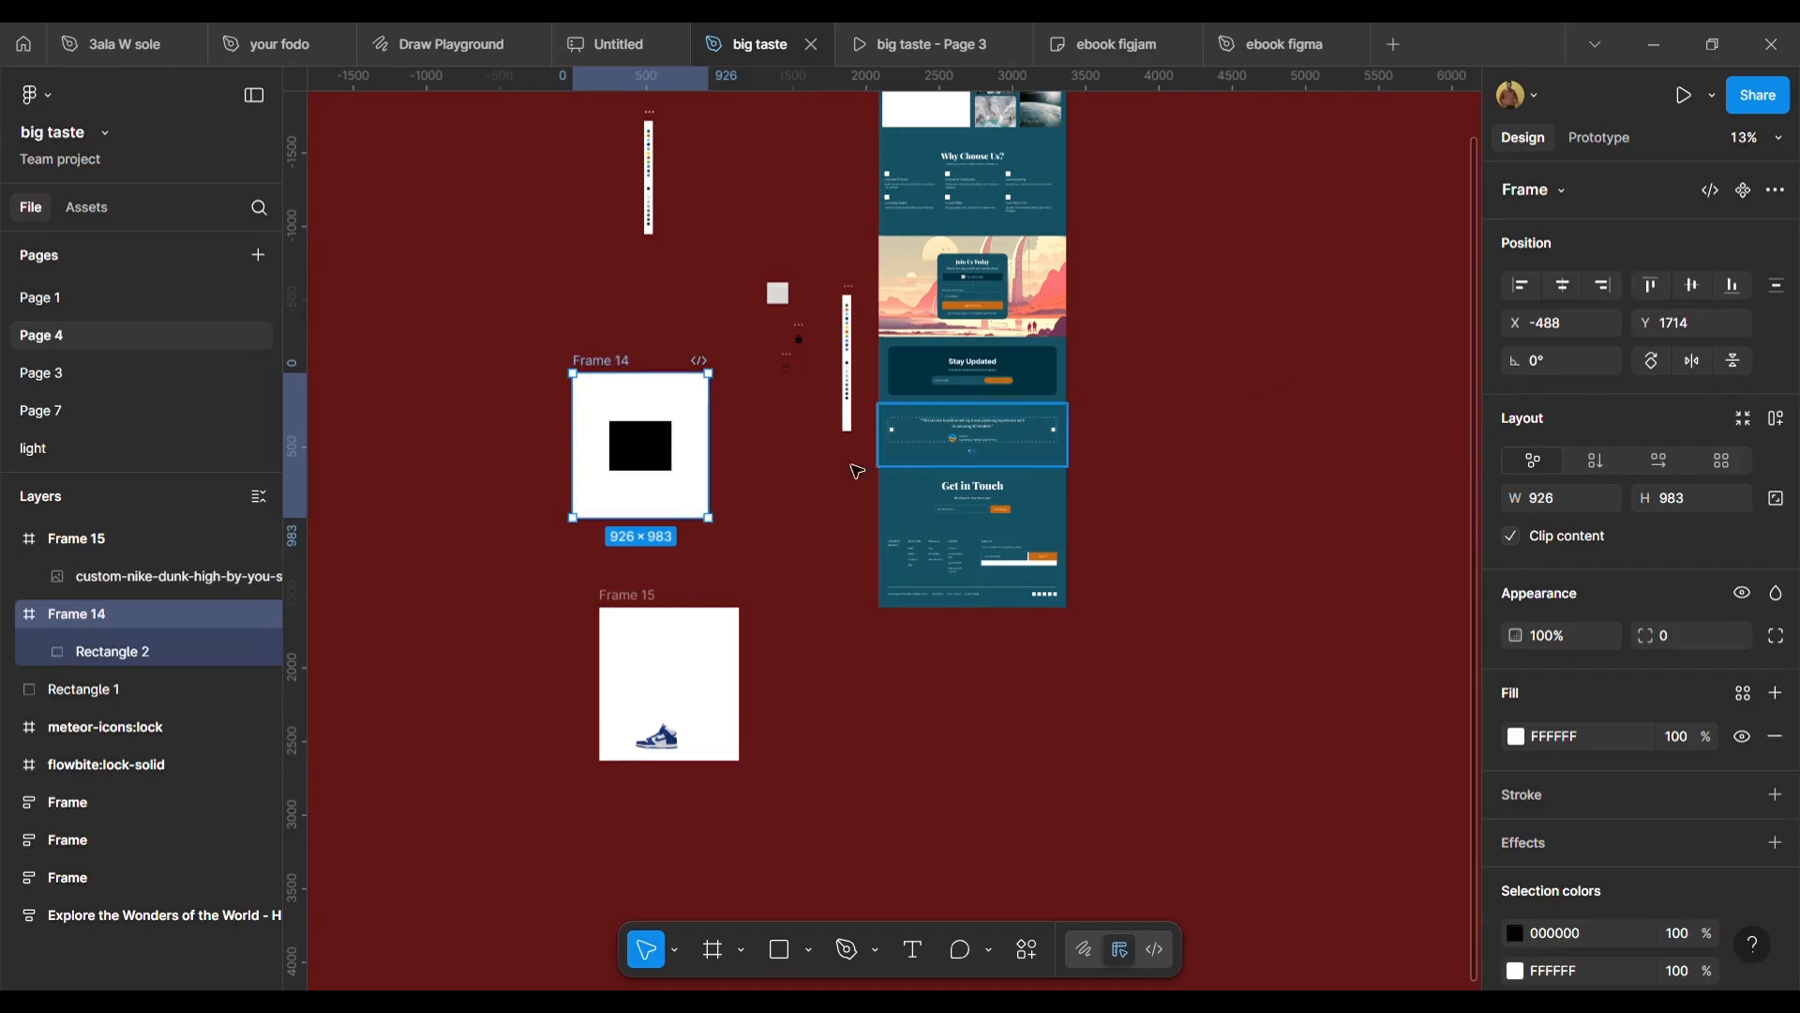
left_click(661, 464)
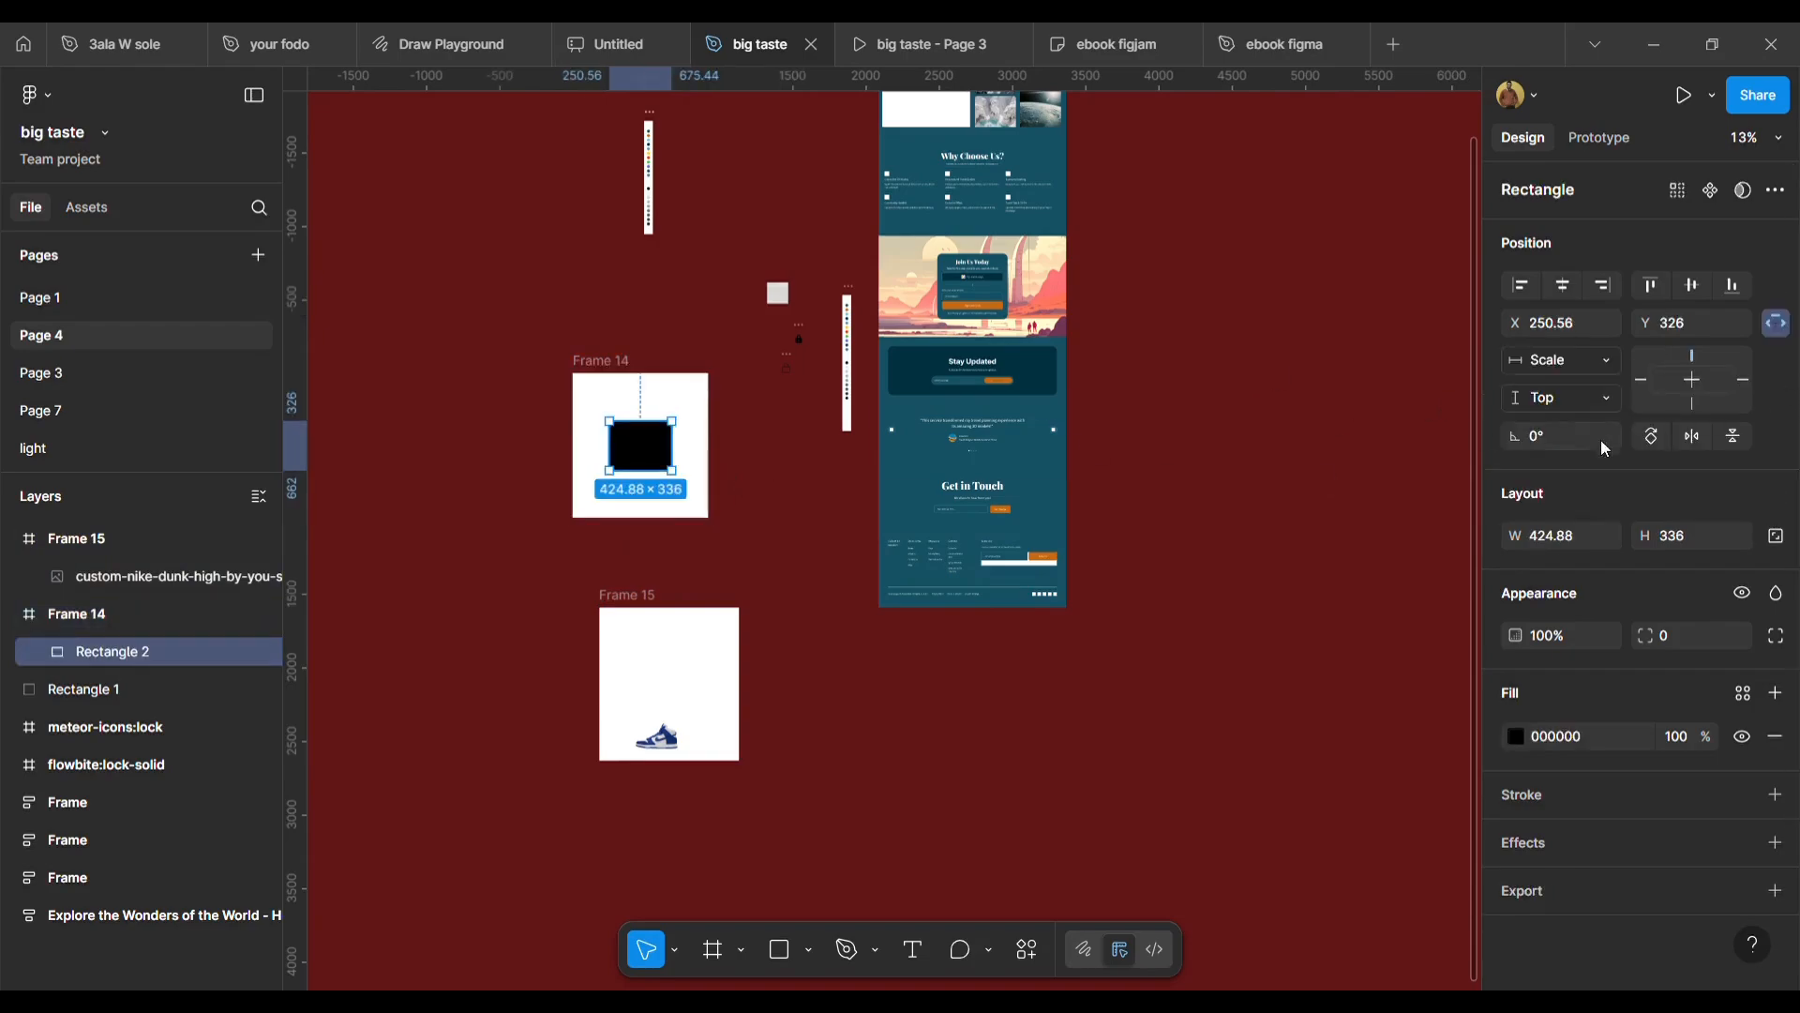
left_click(1609, 398)
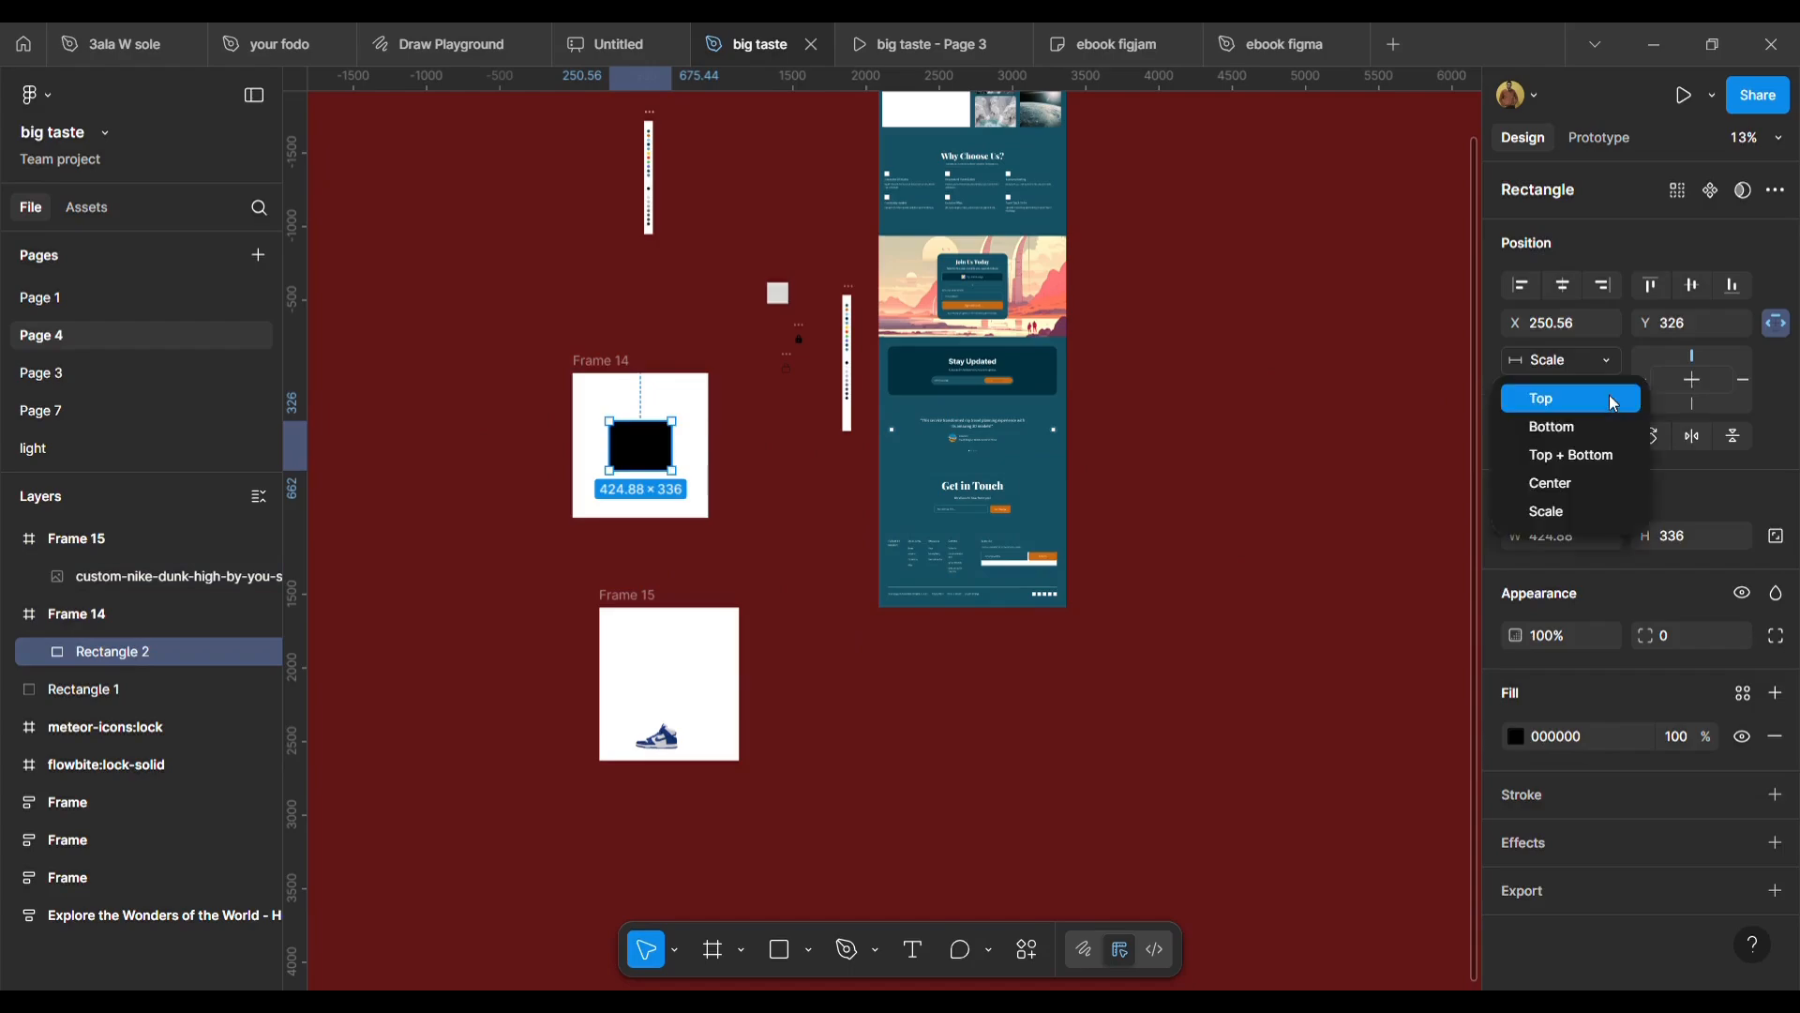
left_click(1545, 433)
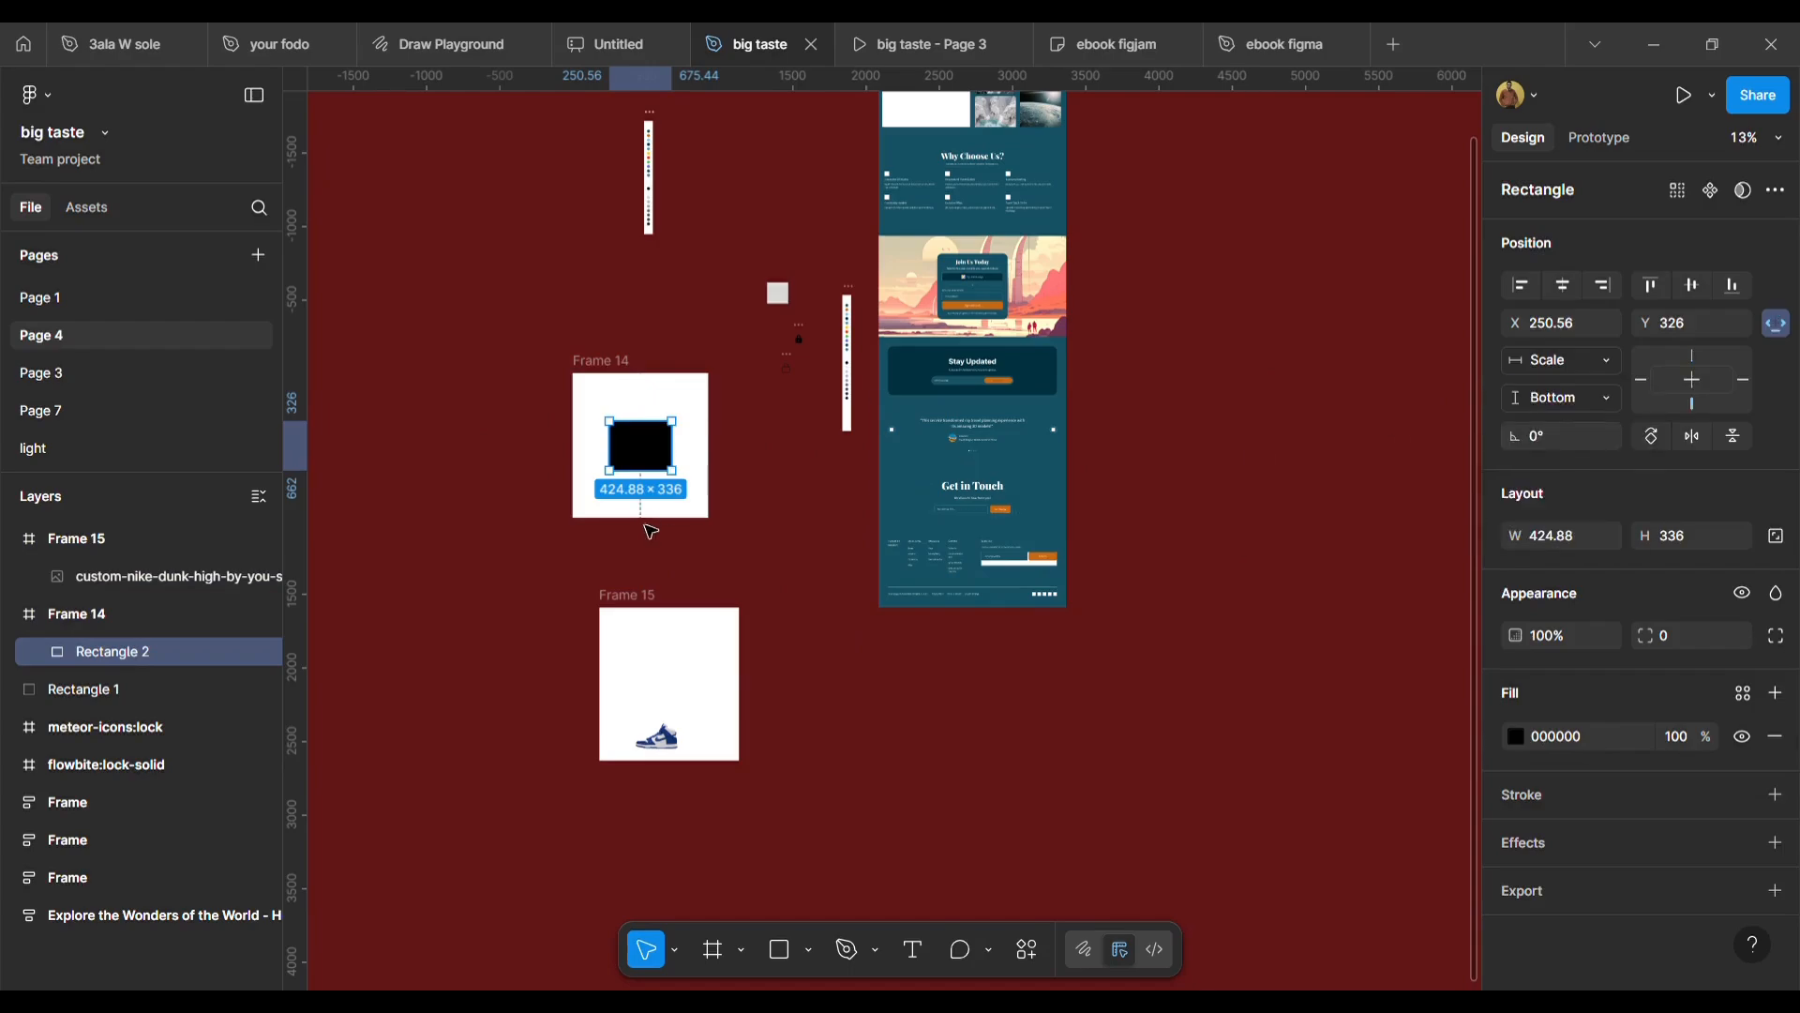
Resize Frame 14's height from the bottom edge to 978.
left_click(605, 367)
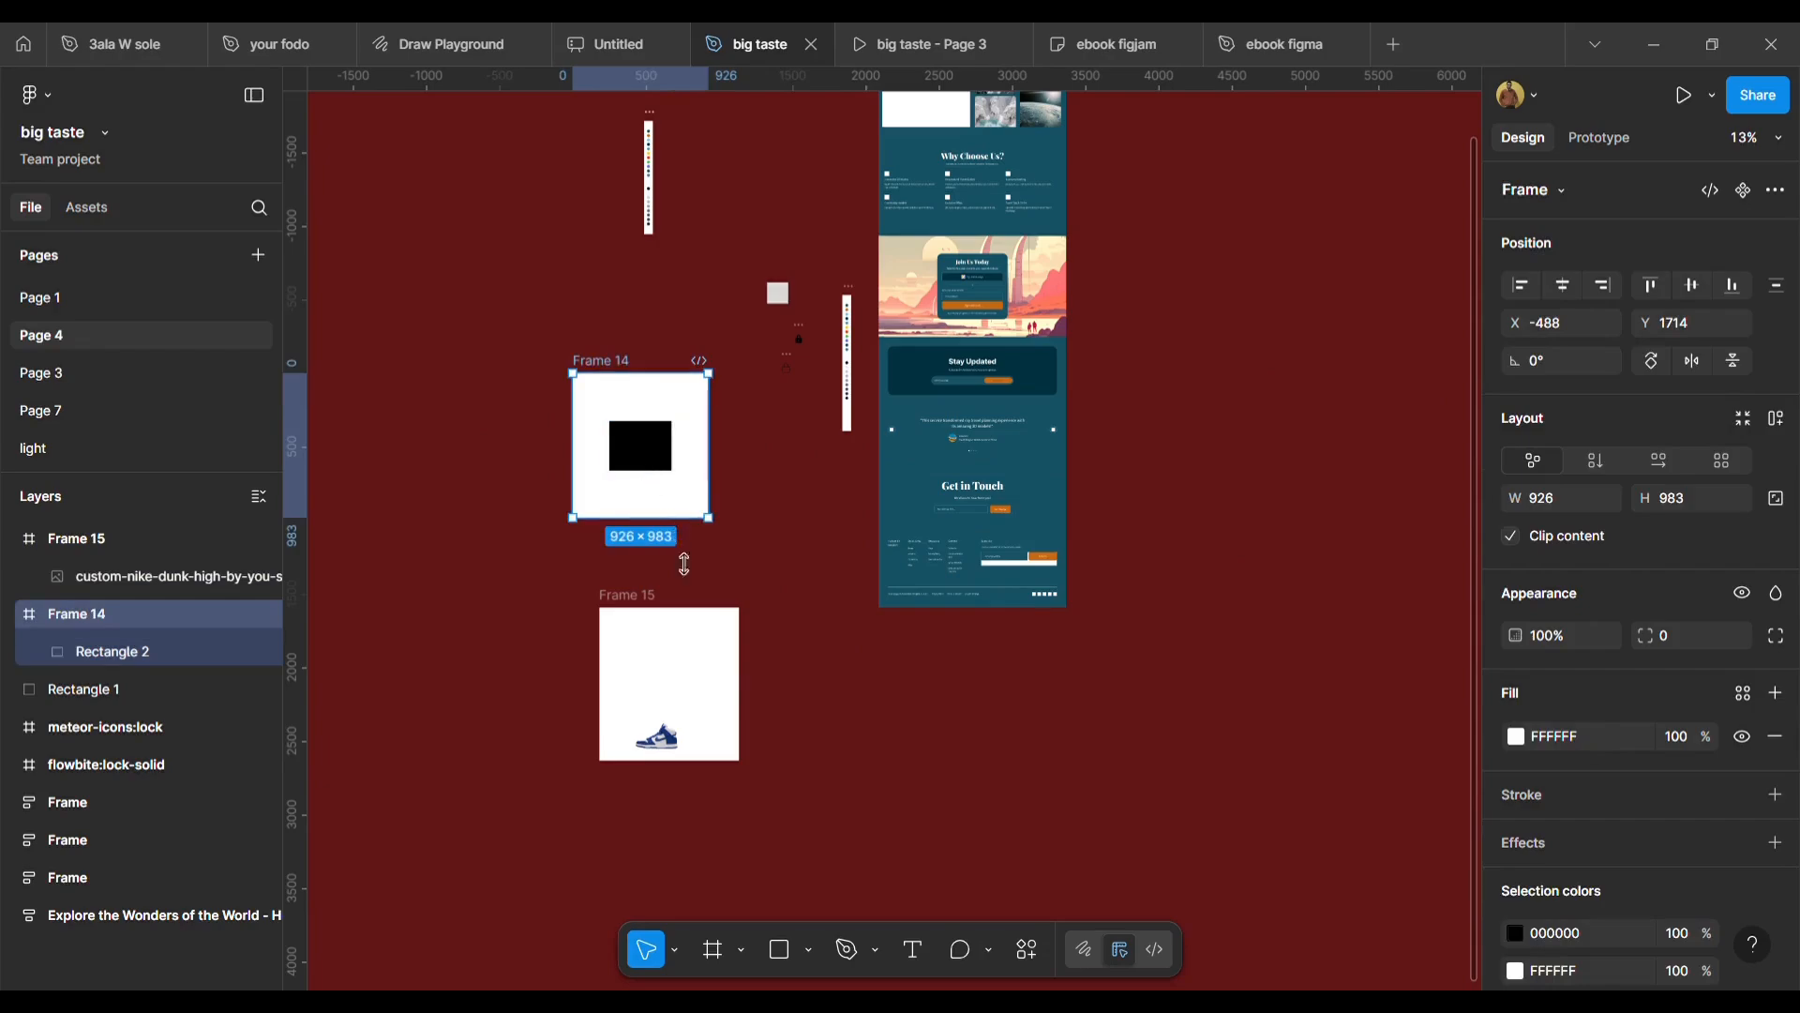
left_click_drag(685, 564, 708, 532)
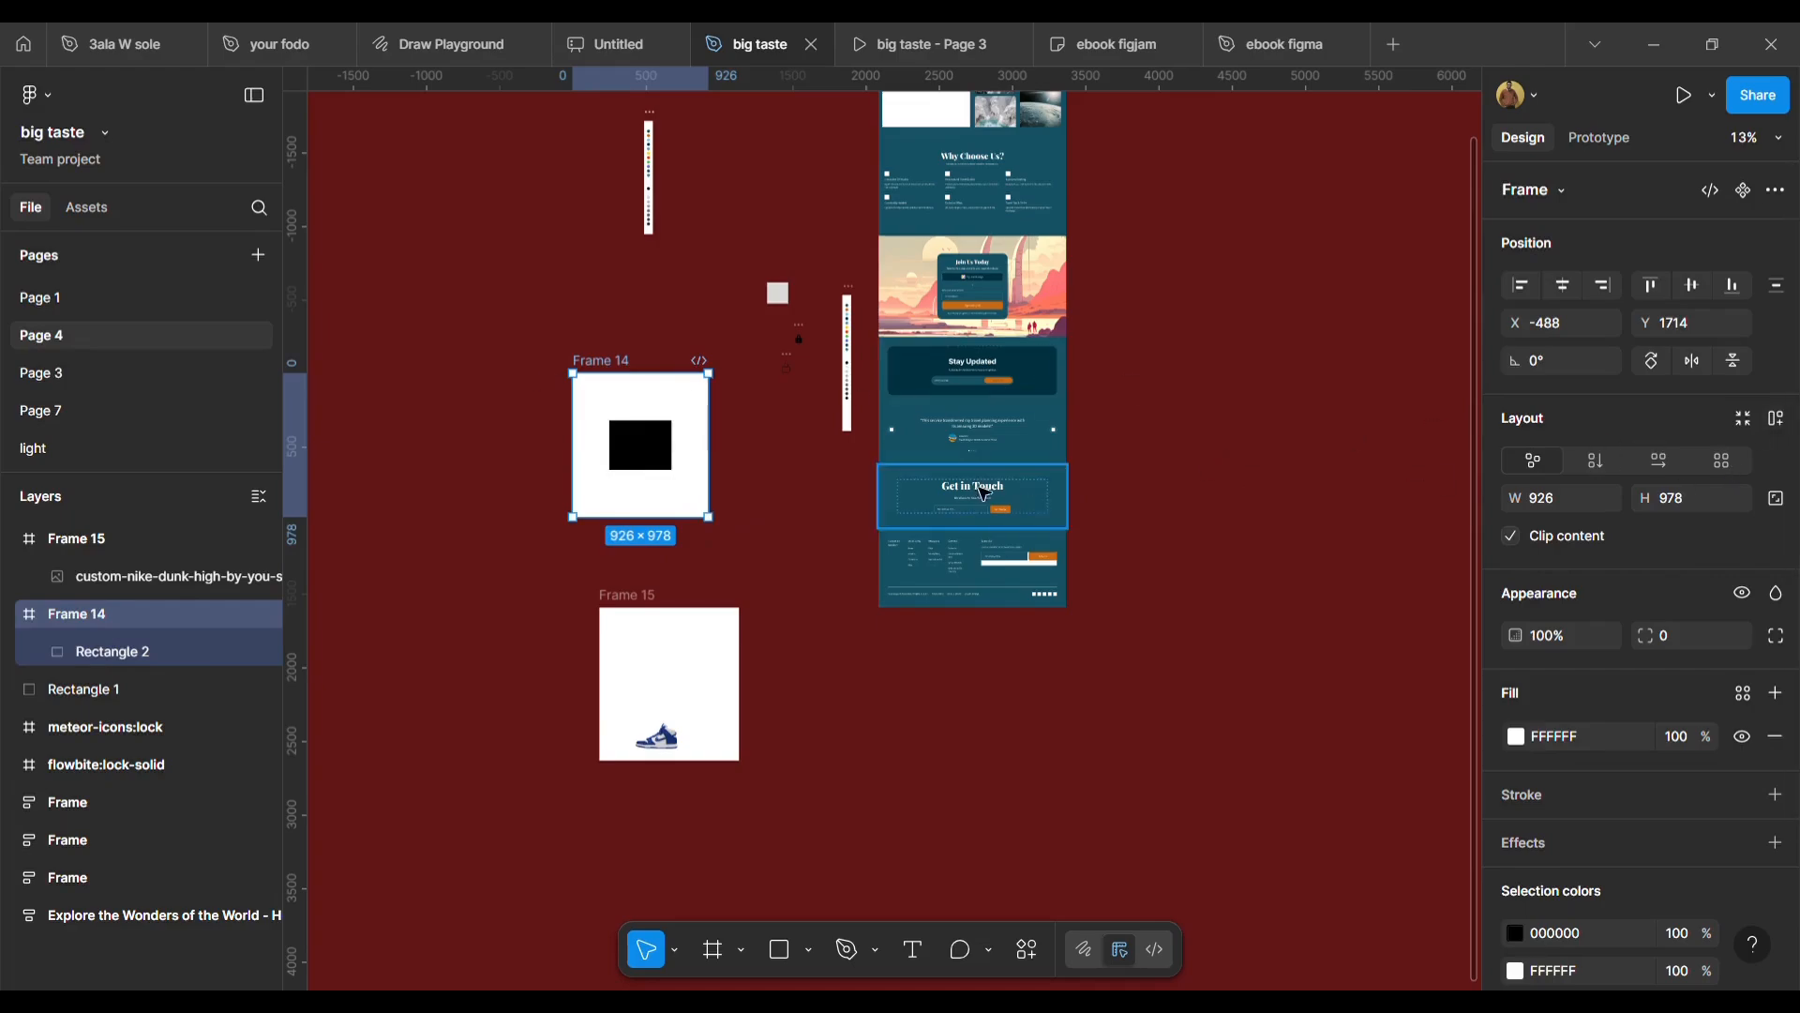
Set the black rectangle's vertical constraint to Top + Bottom.
left_click(645, 446)
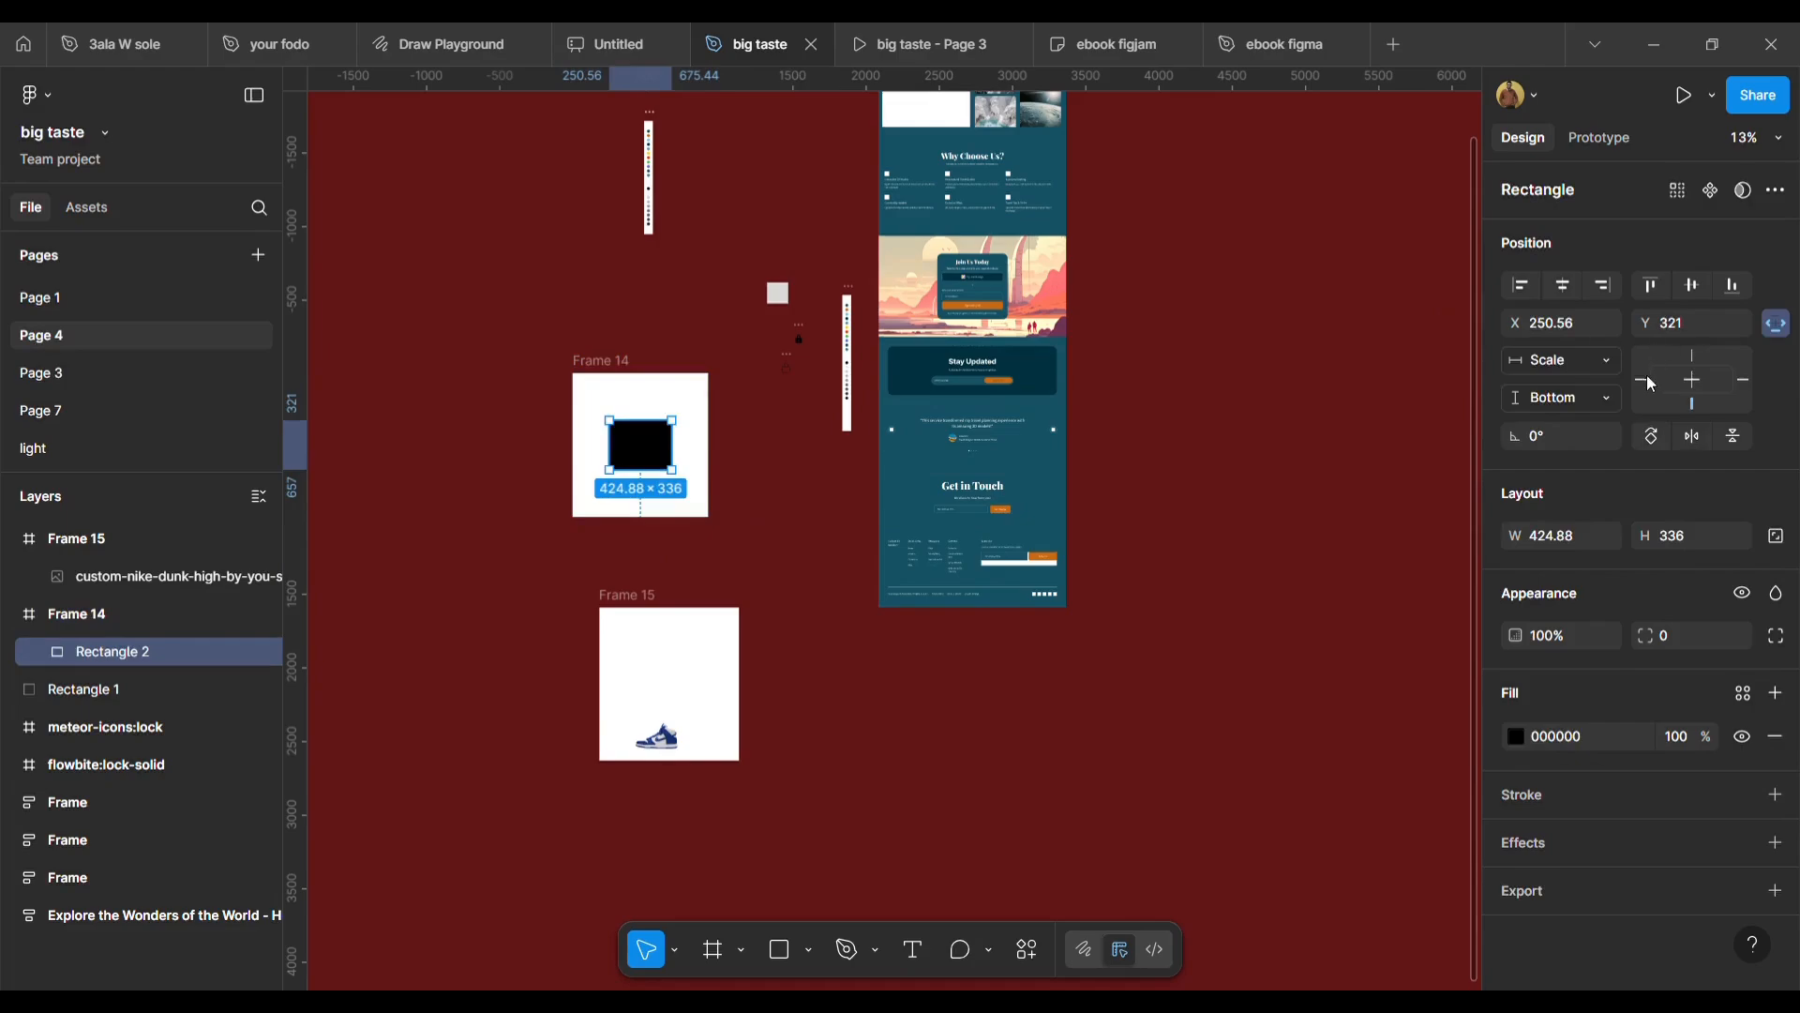
left_click(1609, 401)
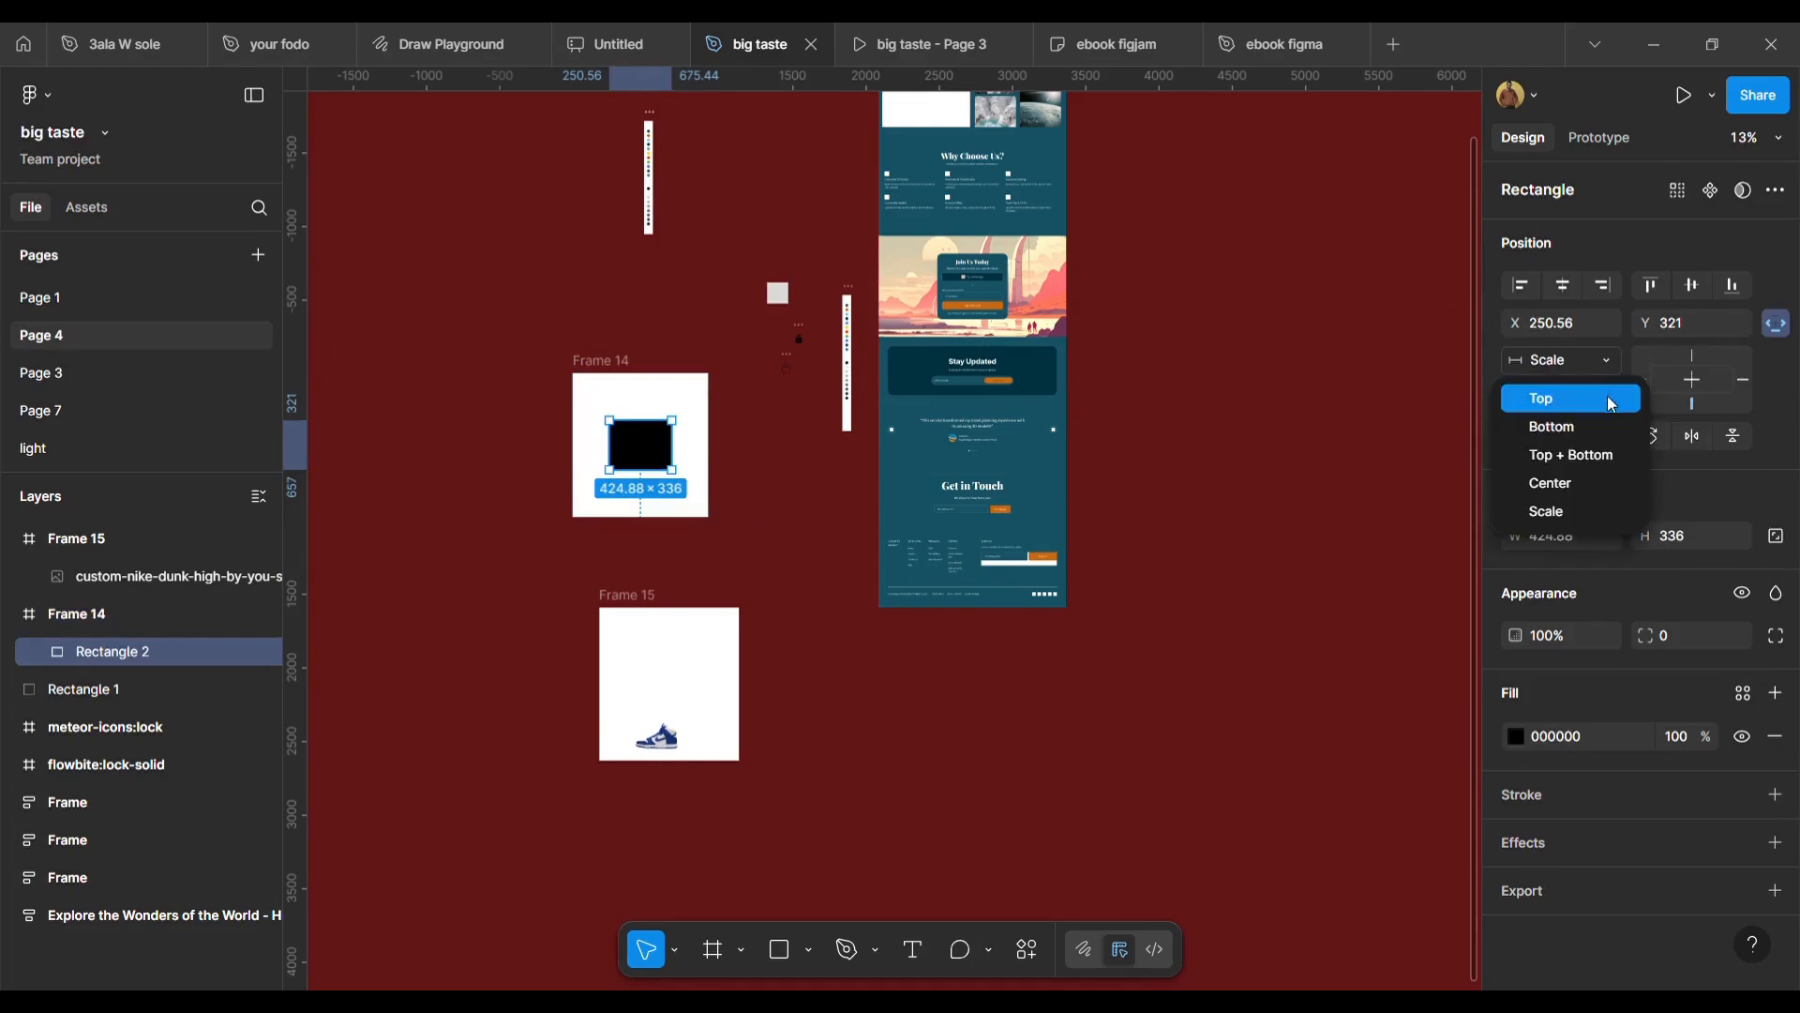
left_click(1594, 457)
Stretch Frame 14 downwards to a height of 1206 to test the Top + Bottom constraint.
left_click(623, 398)
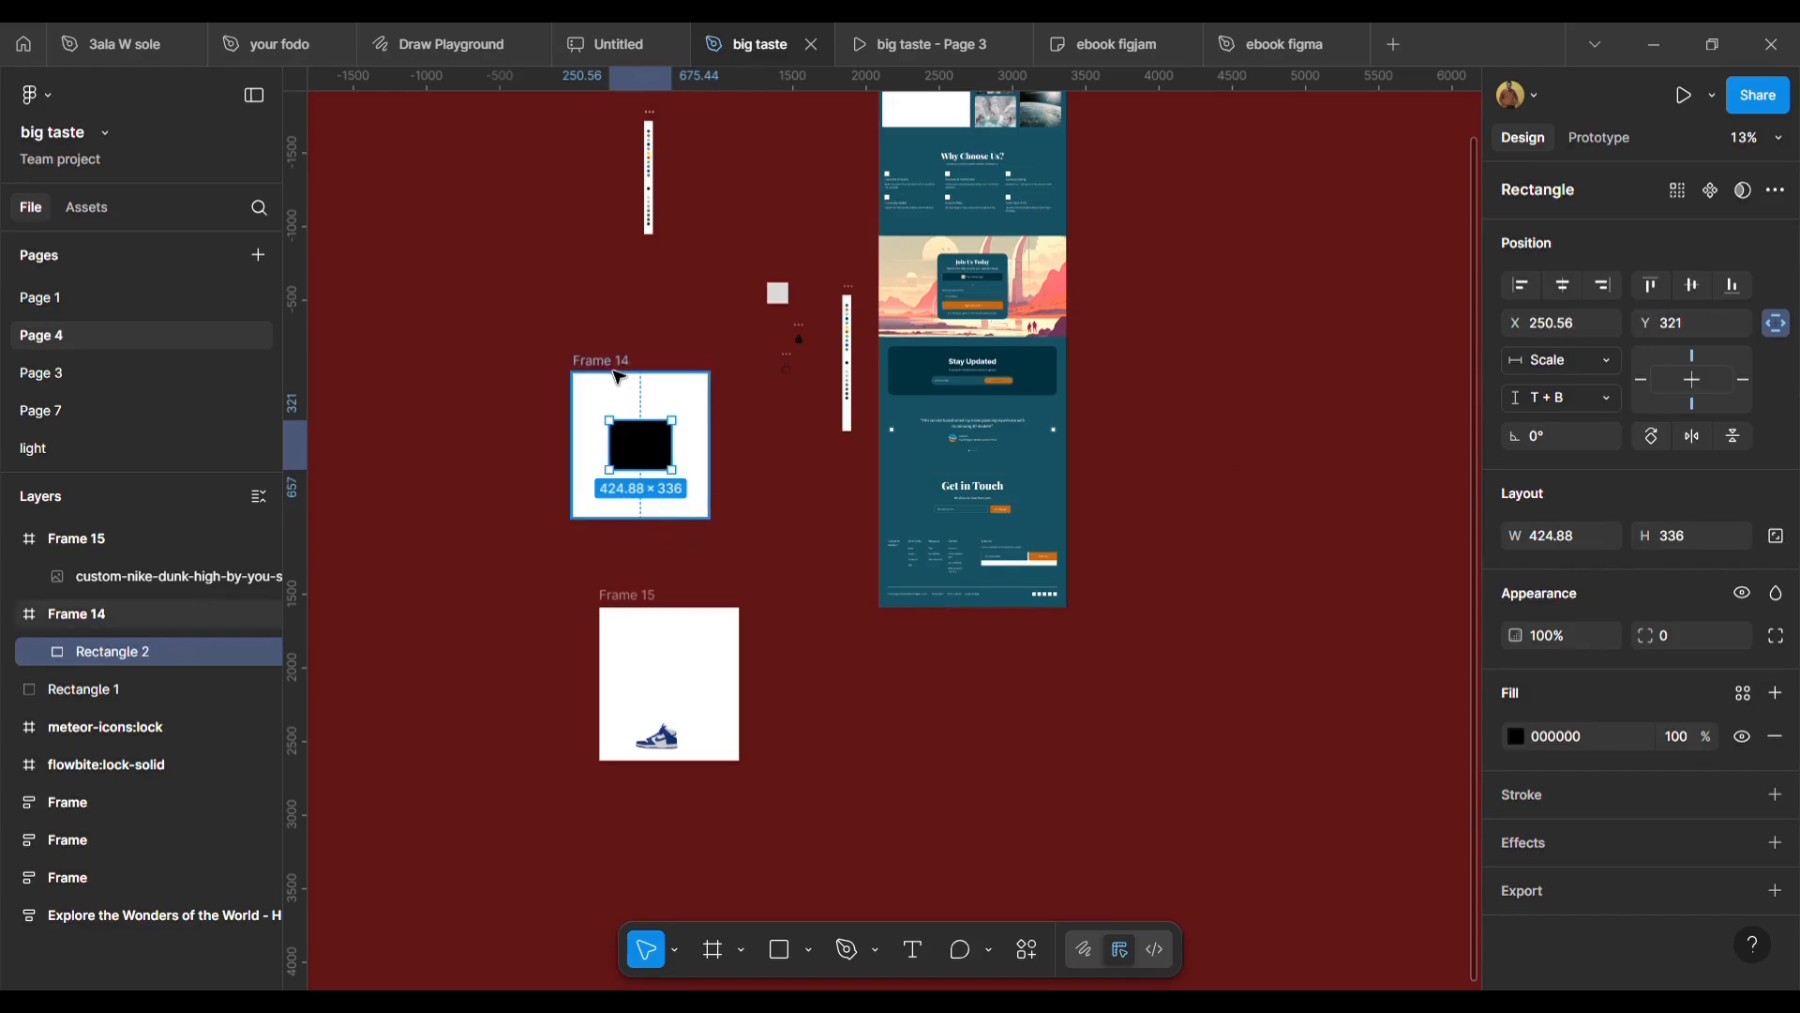
left_click_drag(656, 518, 673, 551)
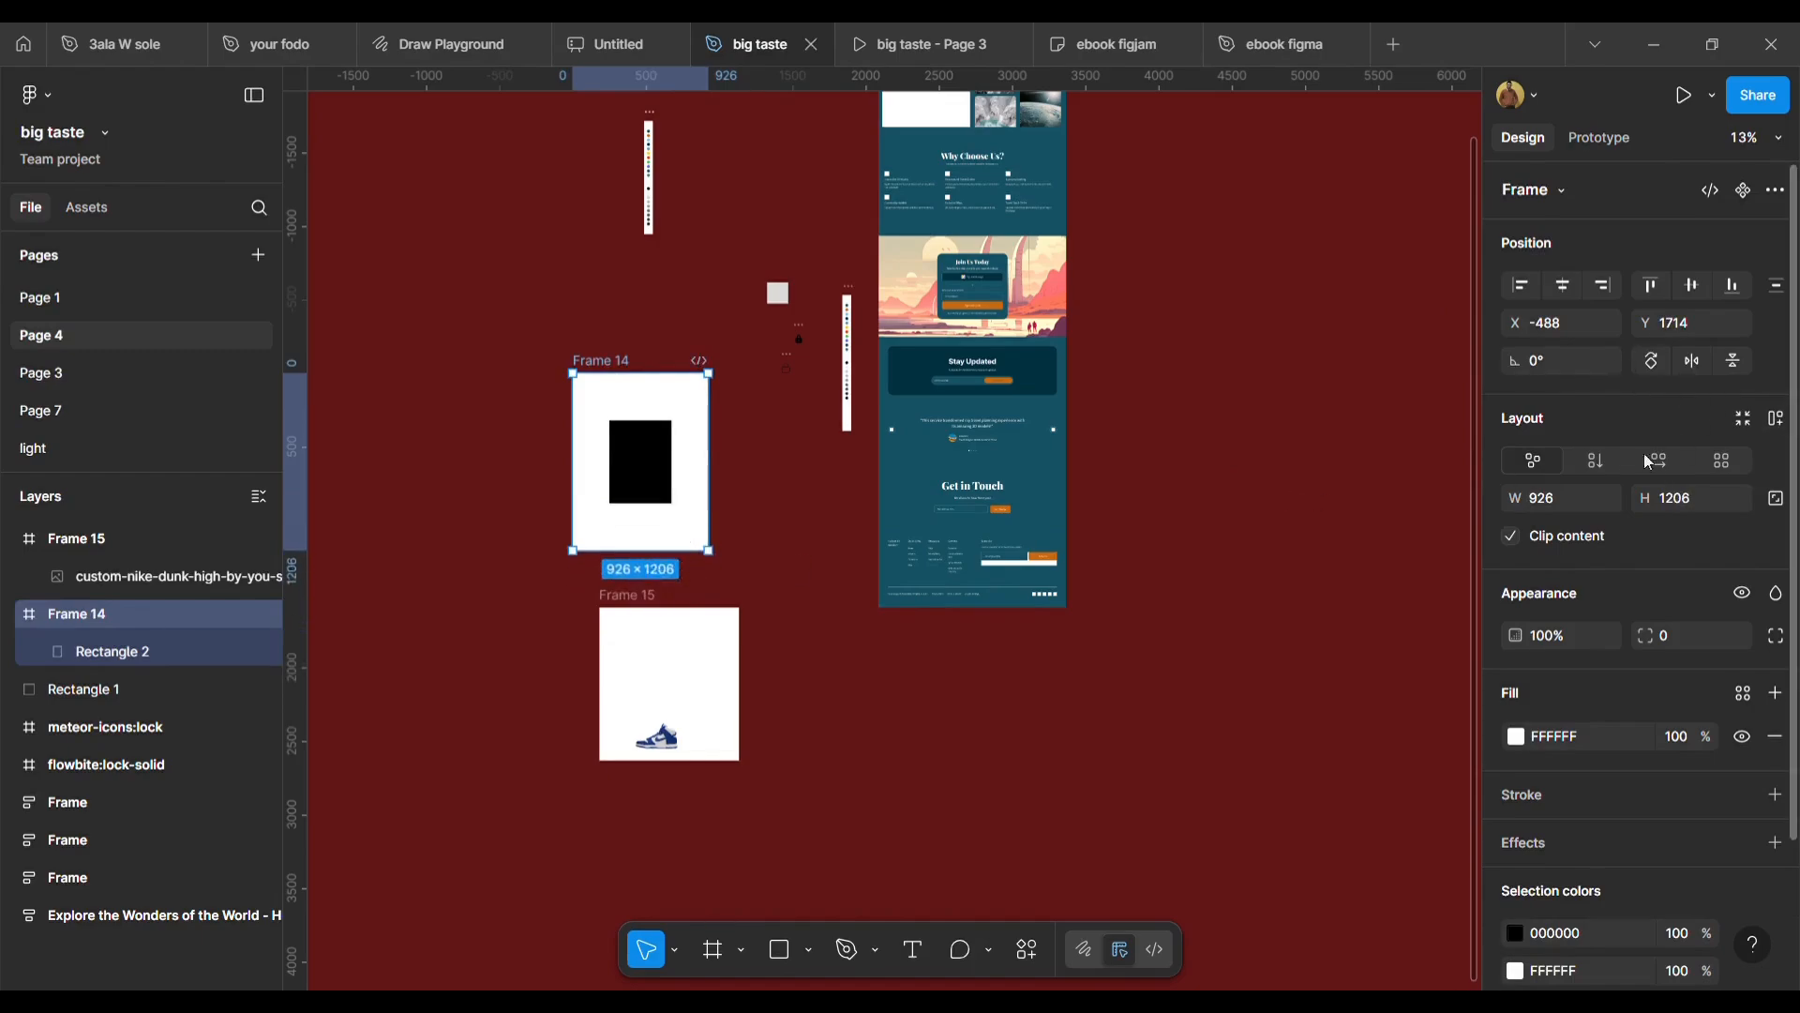
Set the black rectangle's vertical constraint to Center.
left_click(671, 469)
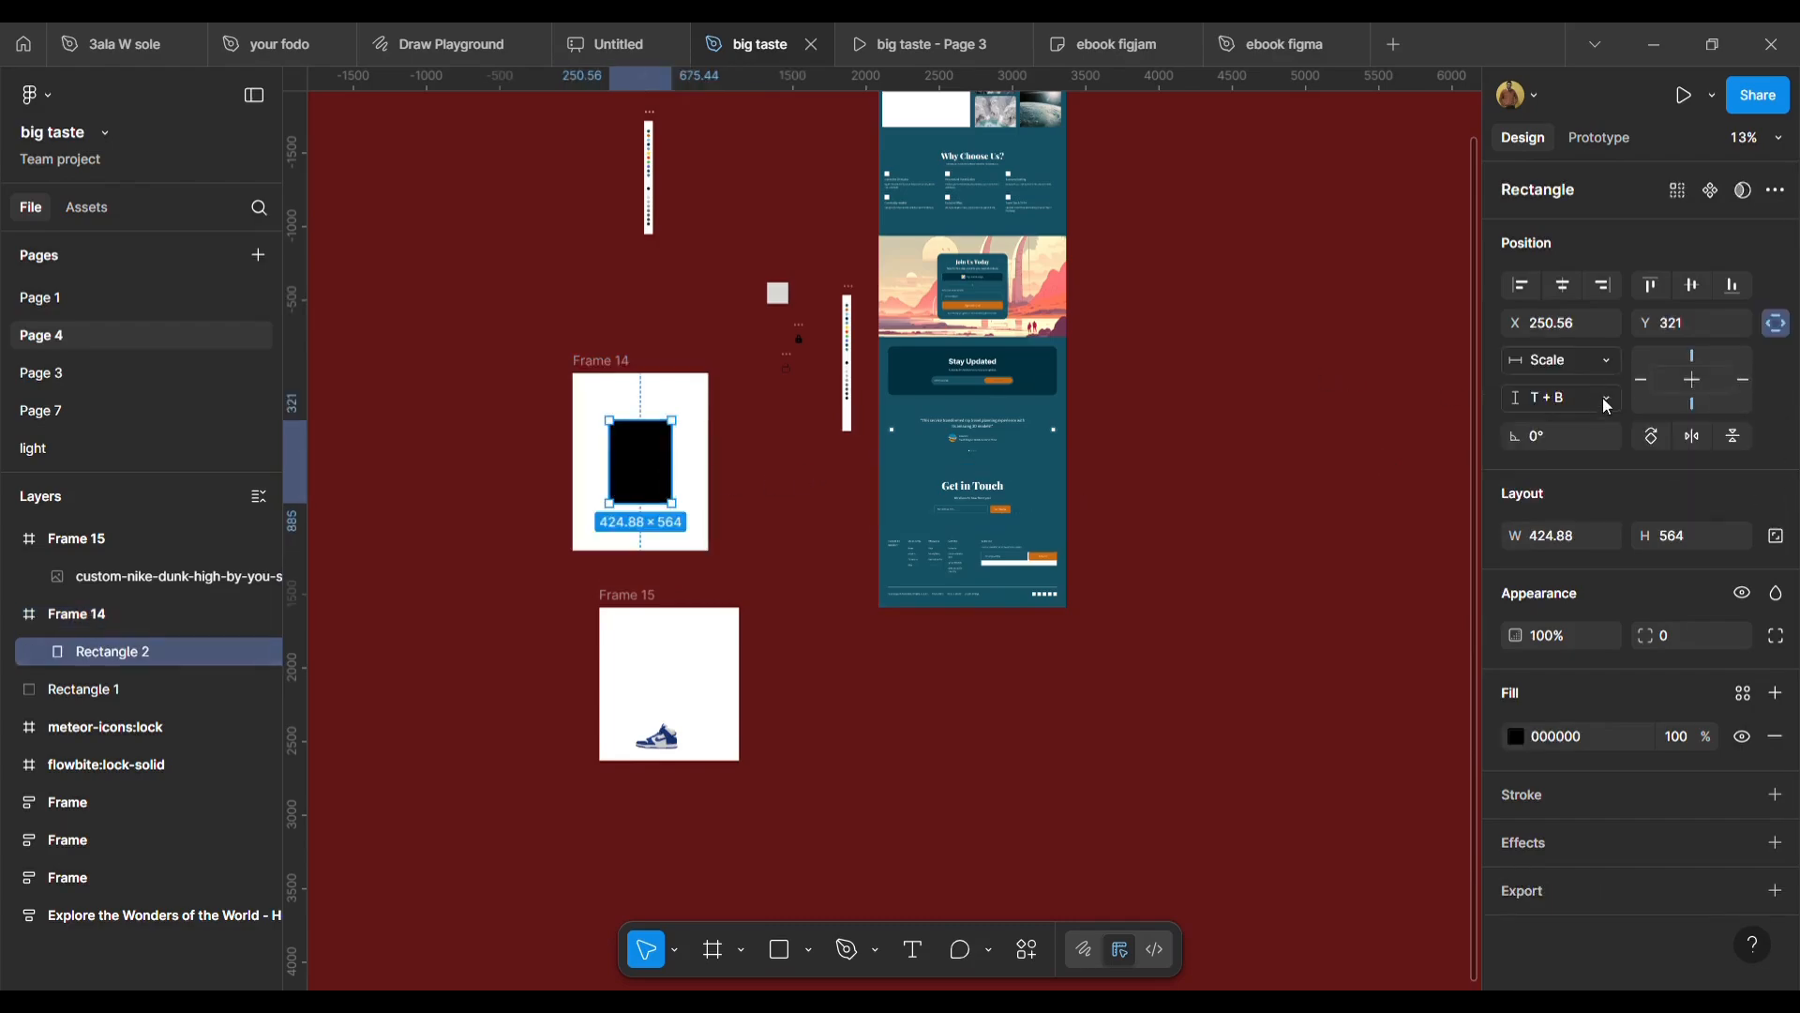
left_click(1601, 397)
left_click(1583, 482)
Change the black rectangle's vertical constraint to Scale.
left_click(614, 361)
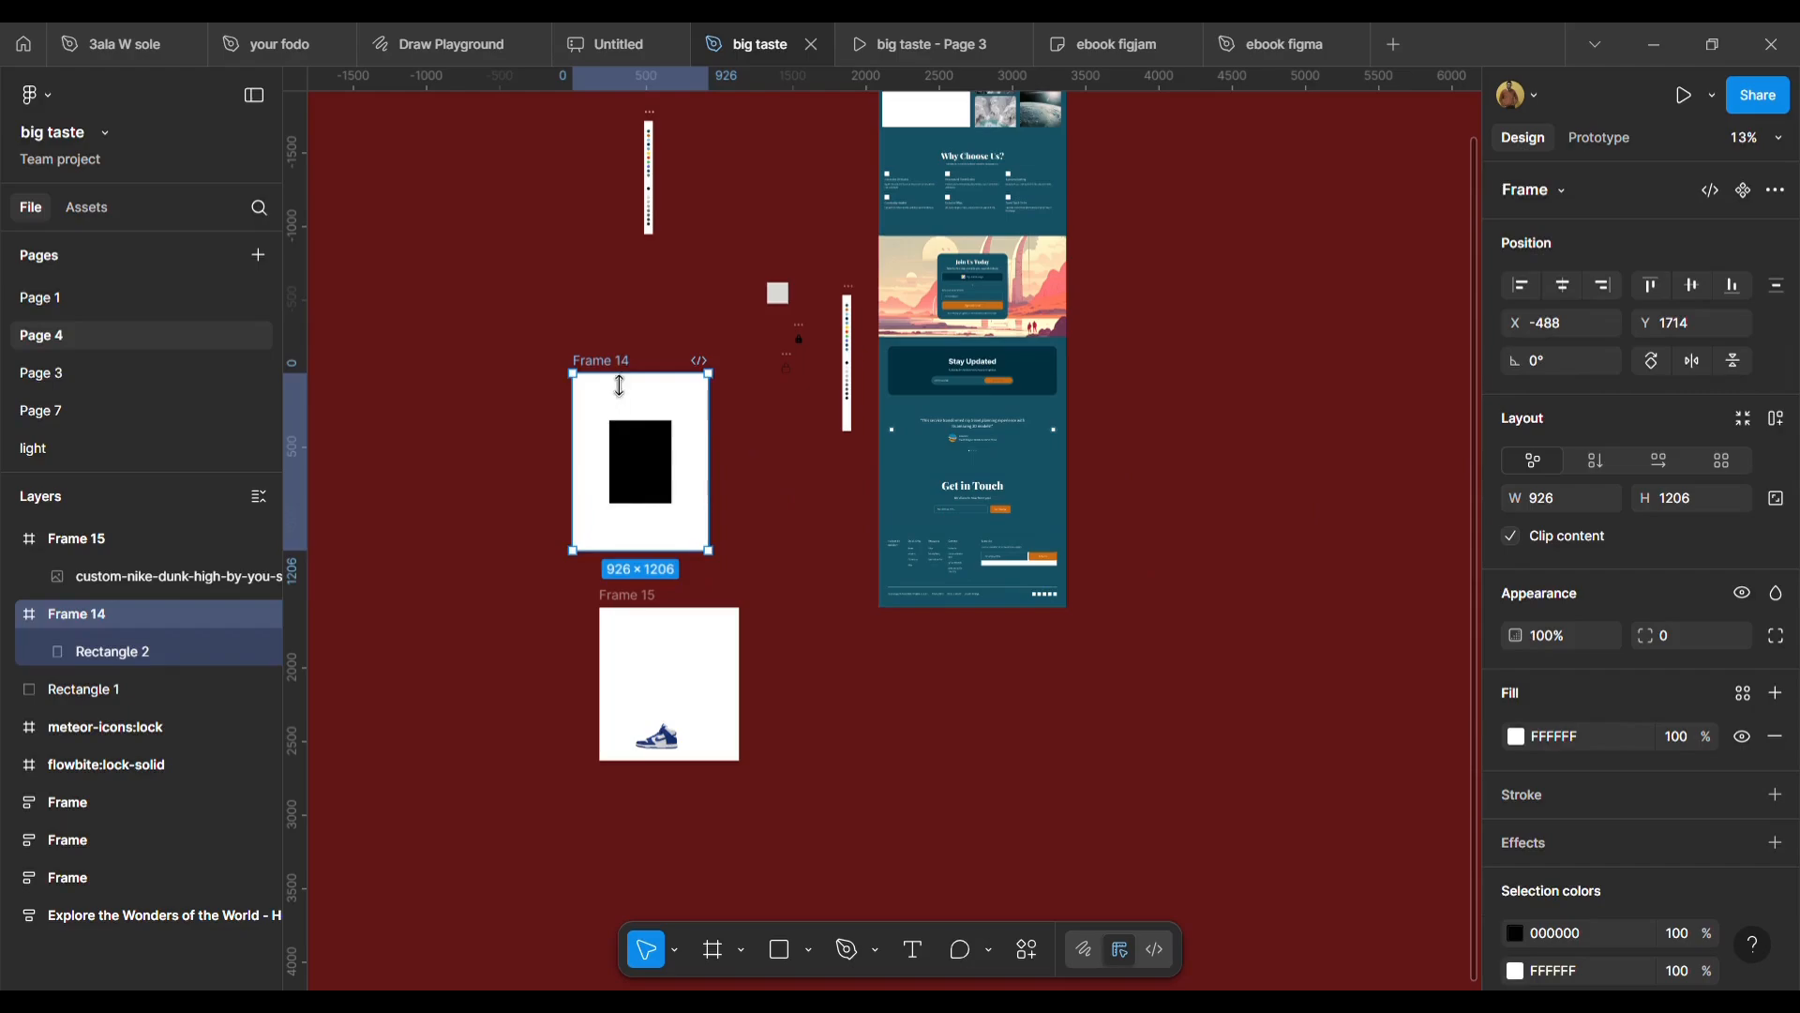
left_click(662, 483)
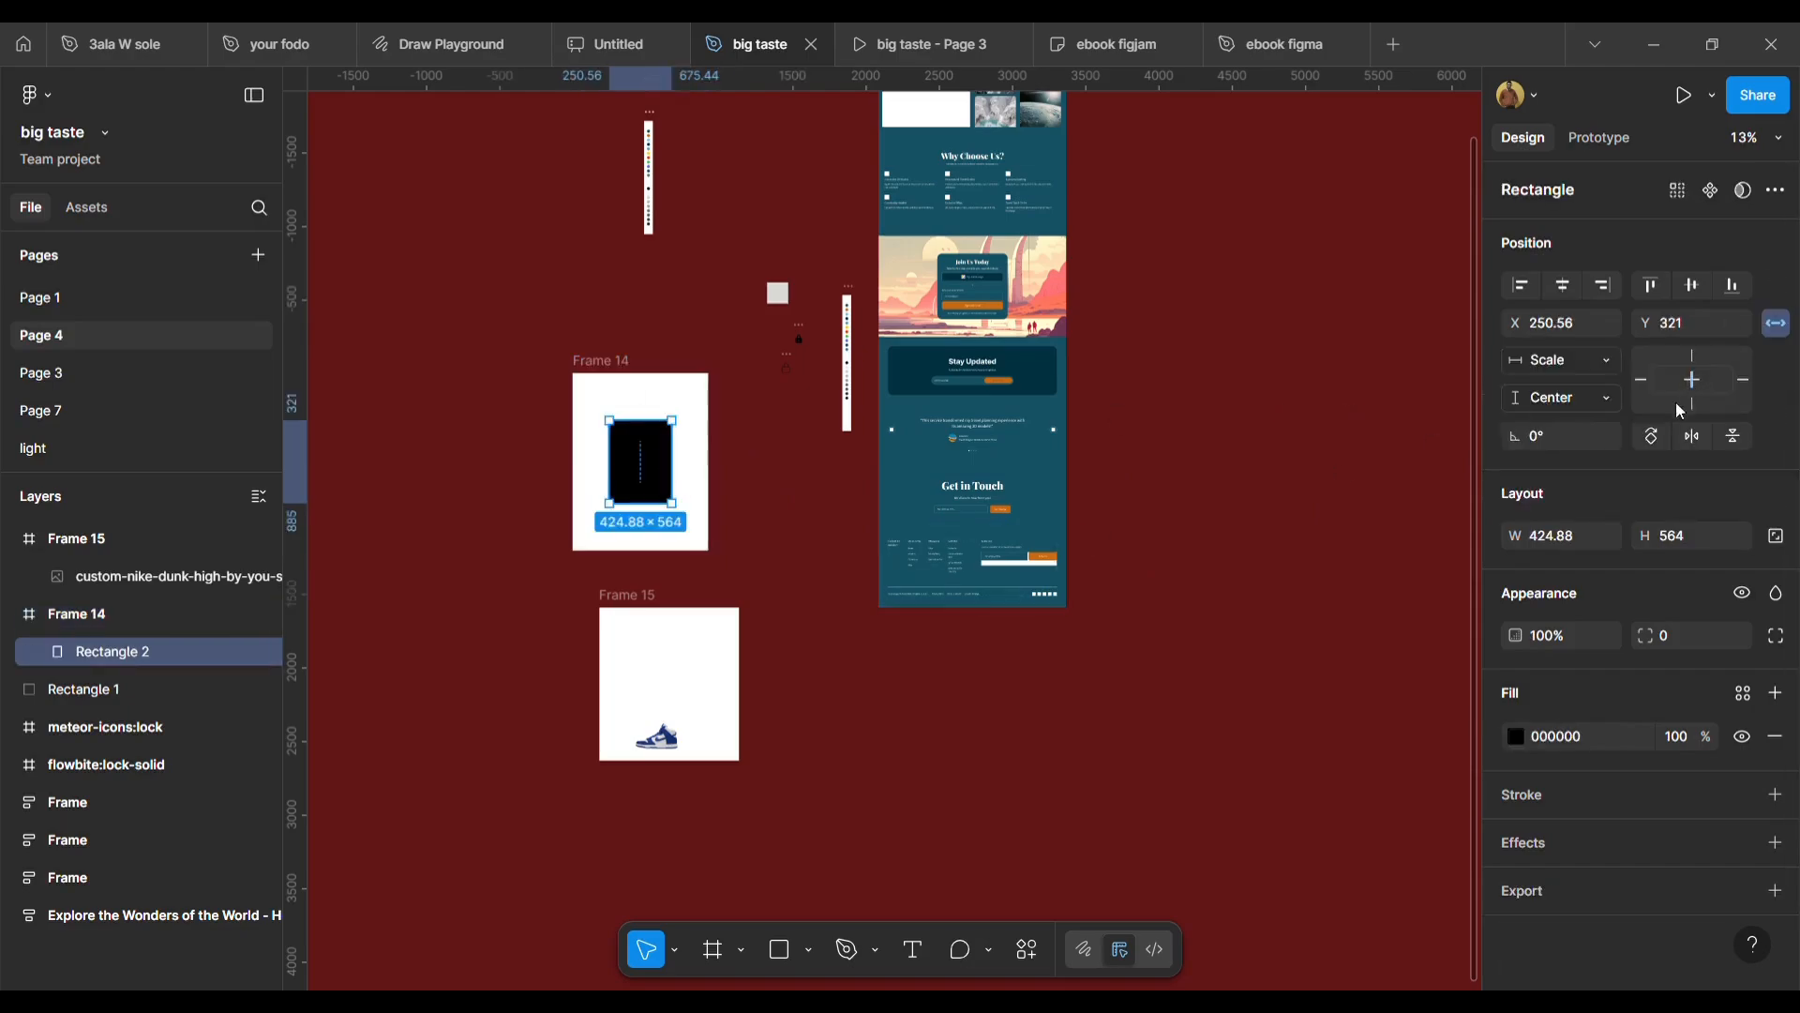
left_click(1609, 400)
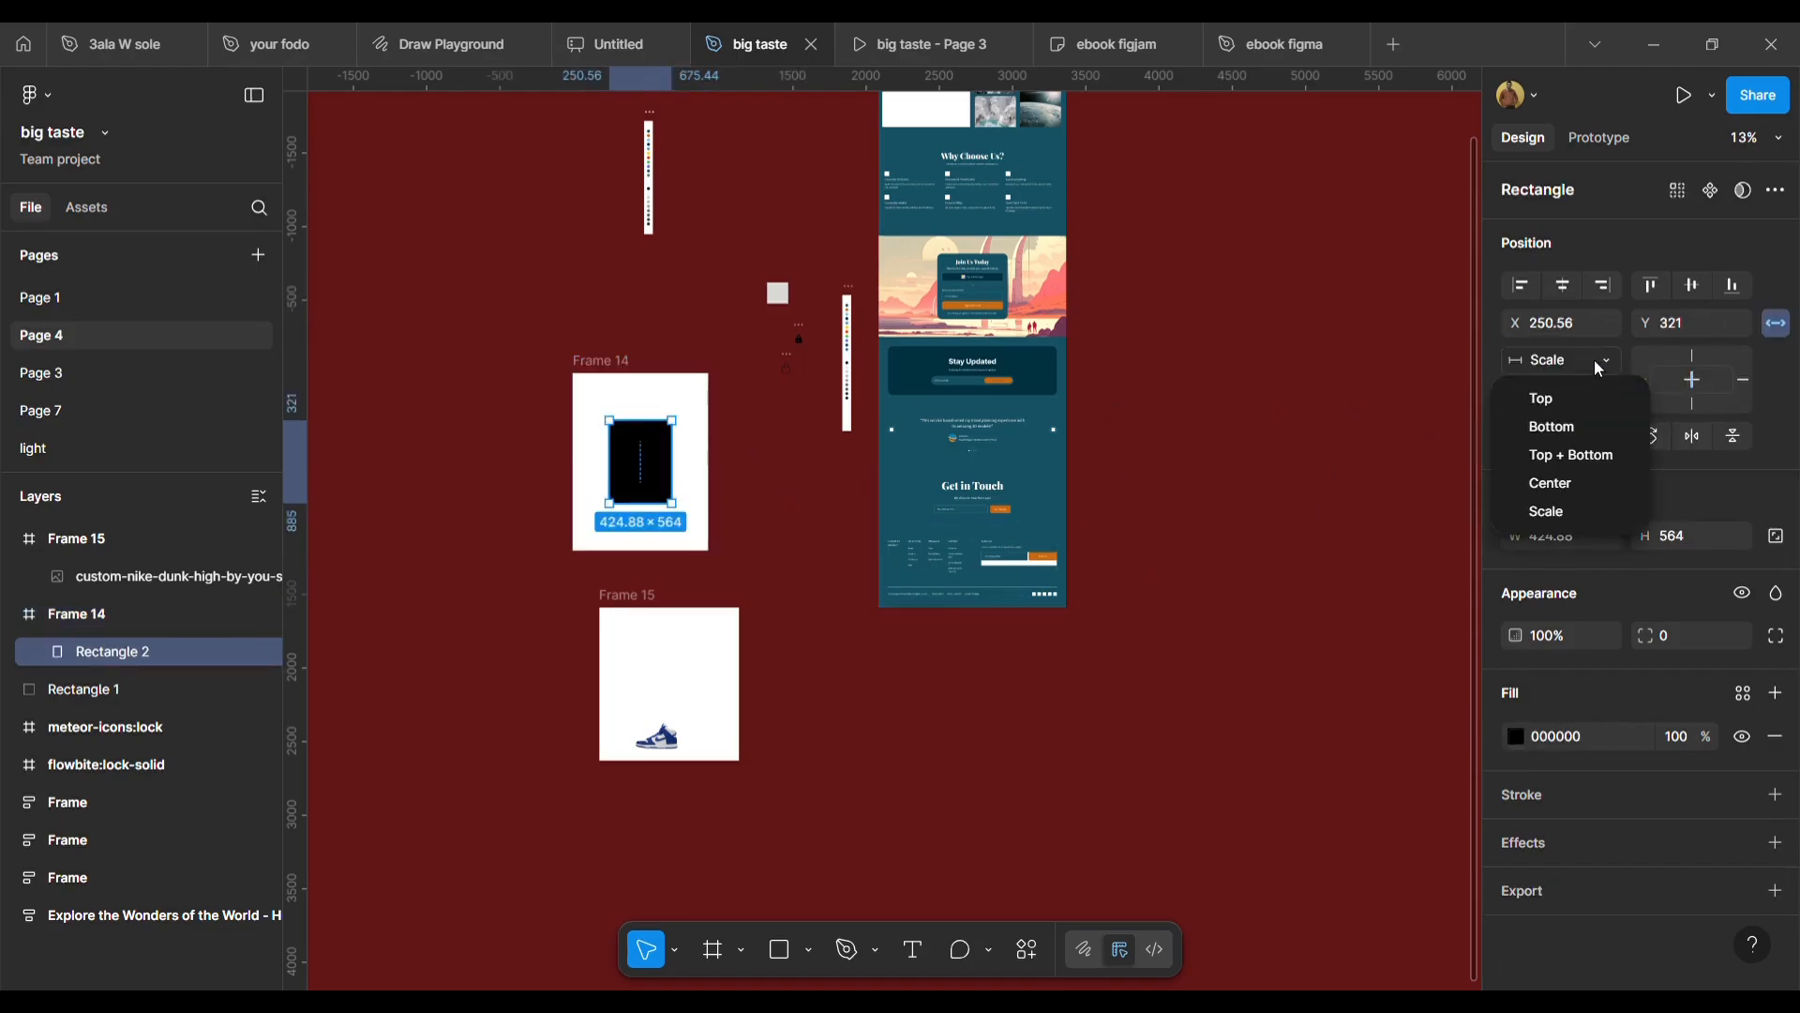
left_click(1547, 515)
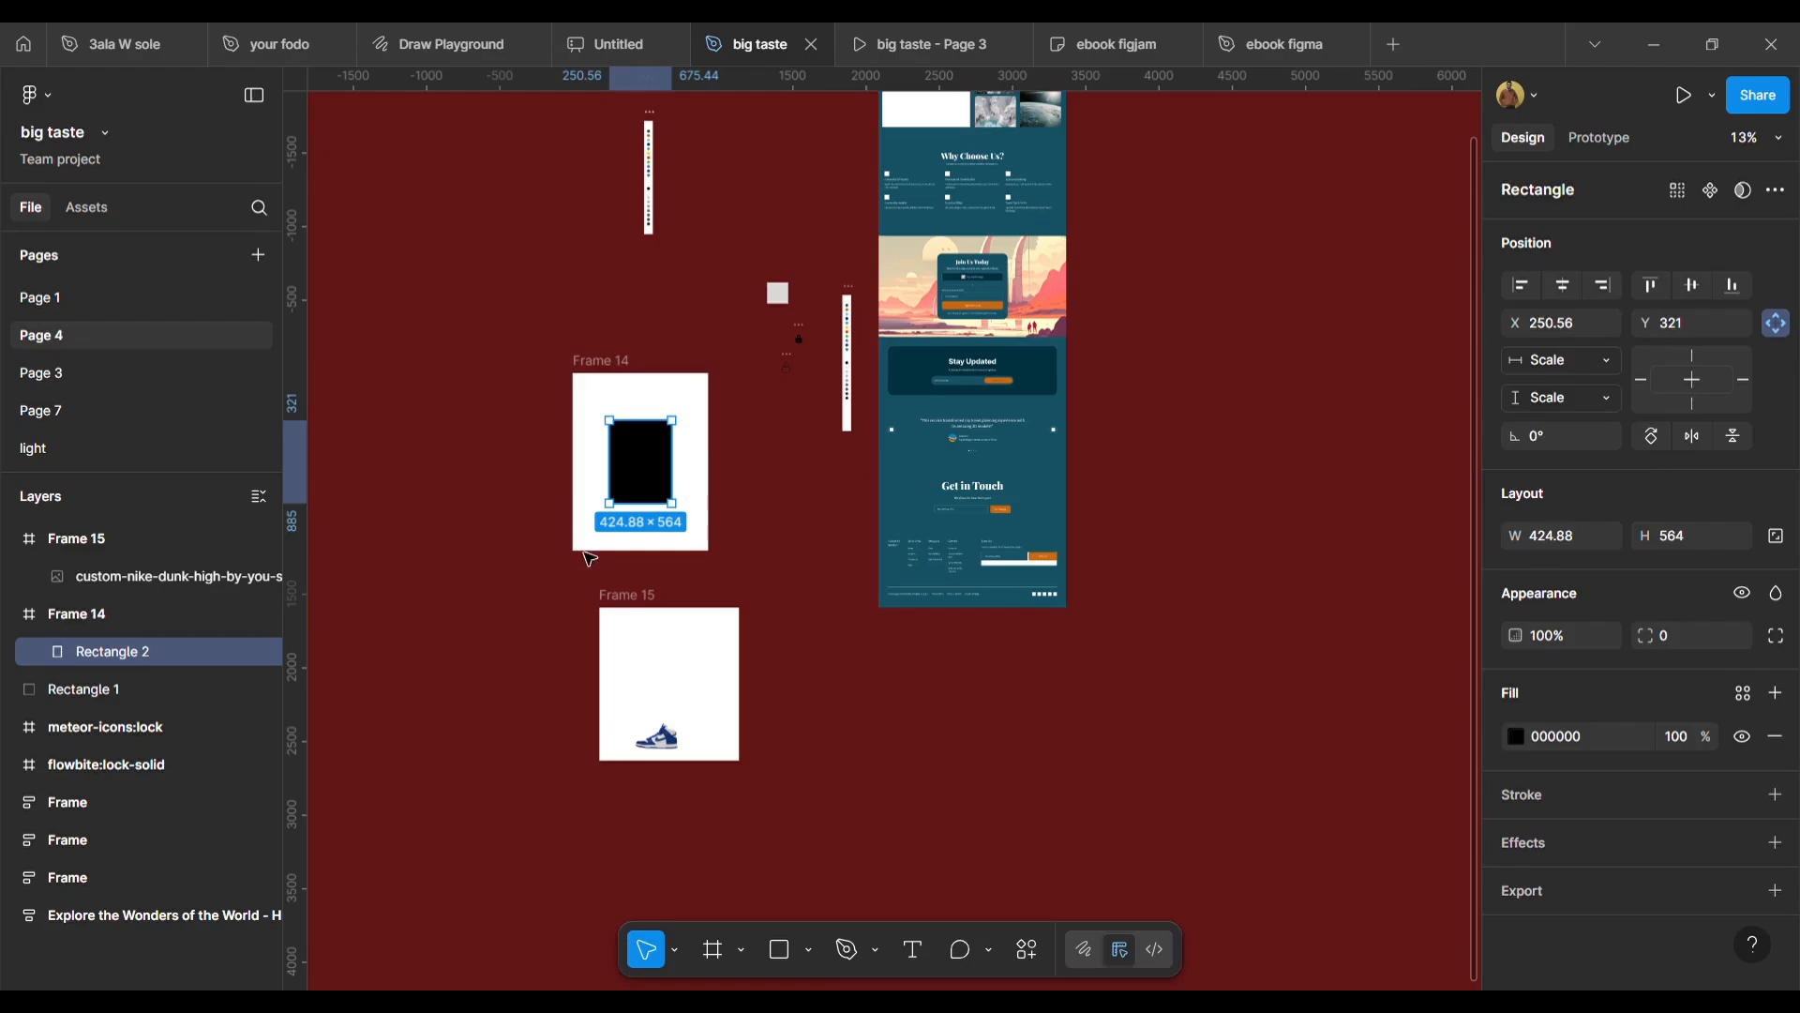
Resize Frame 14 from its bottom-left corner to 1030 × 1214.
left_click(600, 386)
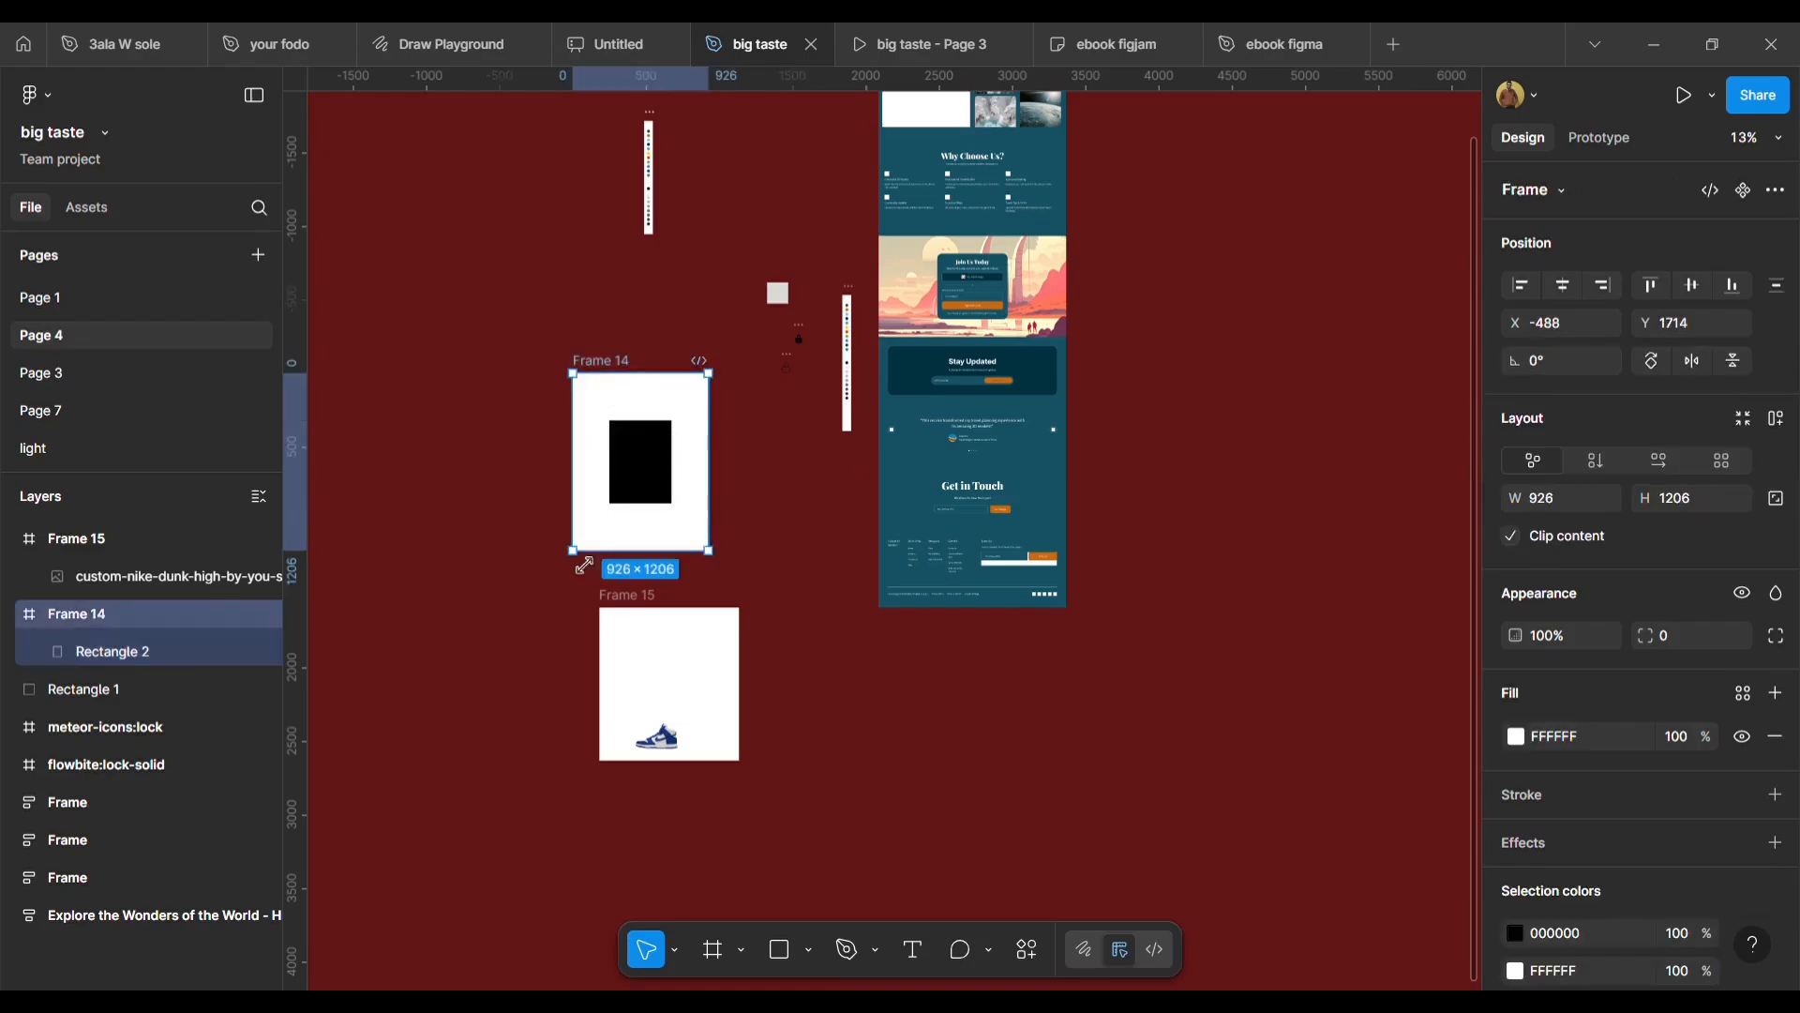
mouse_move(574, 552)
left_mouse_down()
mouse_move(422, 844)
mouse_move(535, 611)
mouse_move(577, 570)
left_mouse_up()
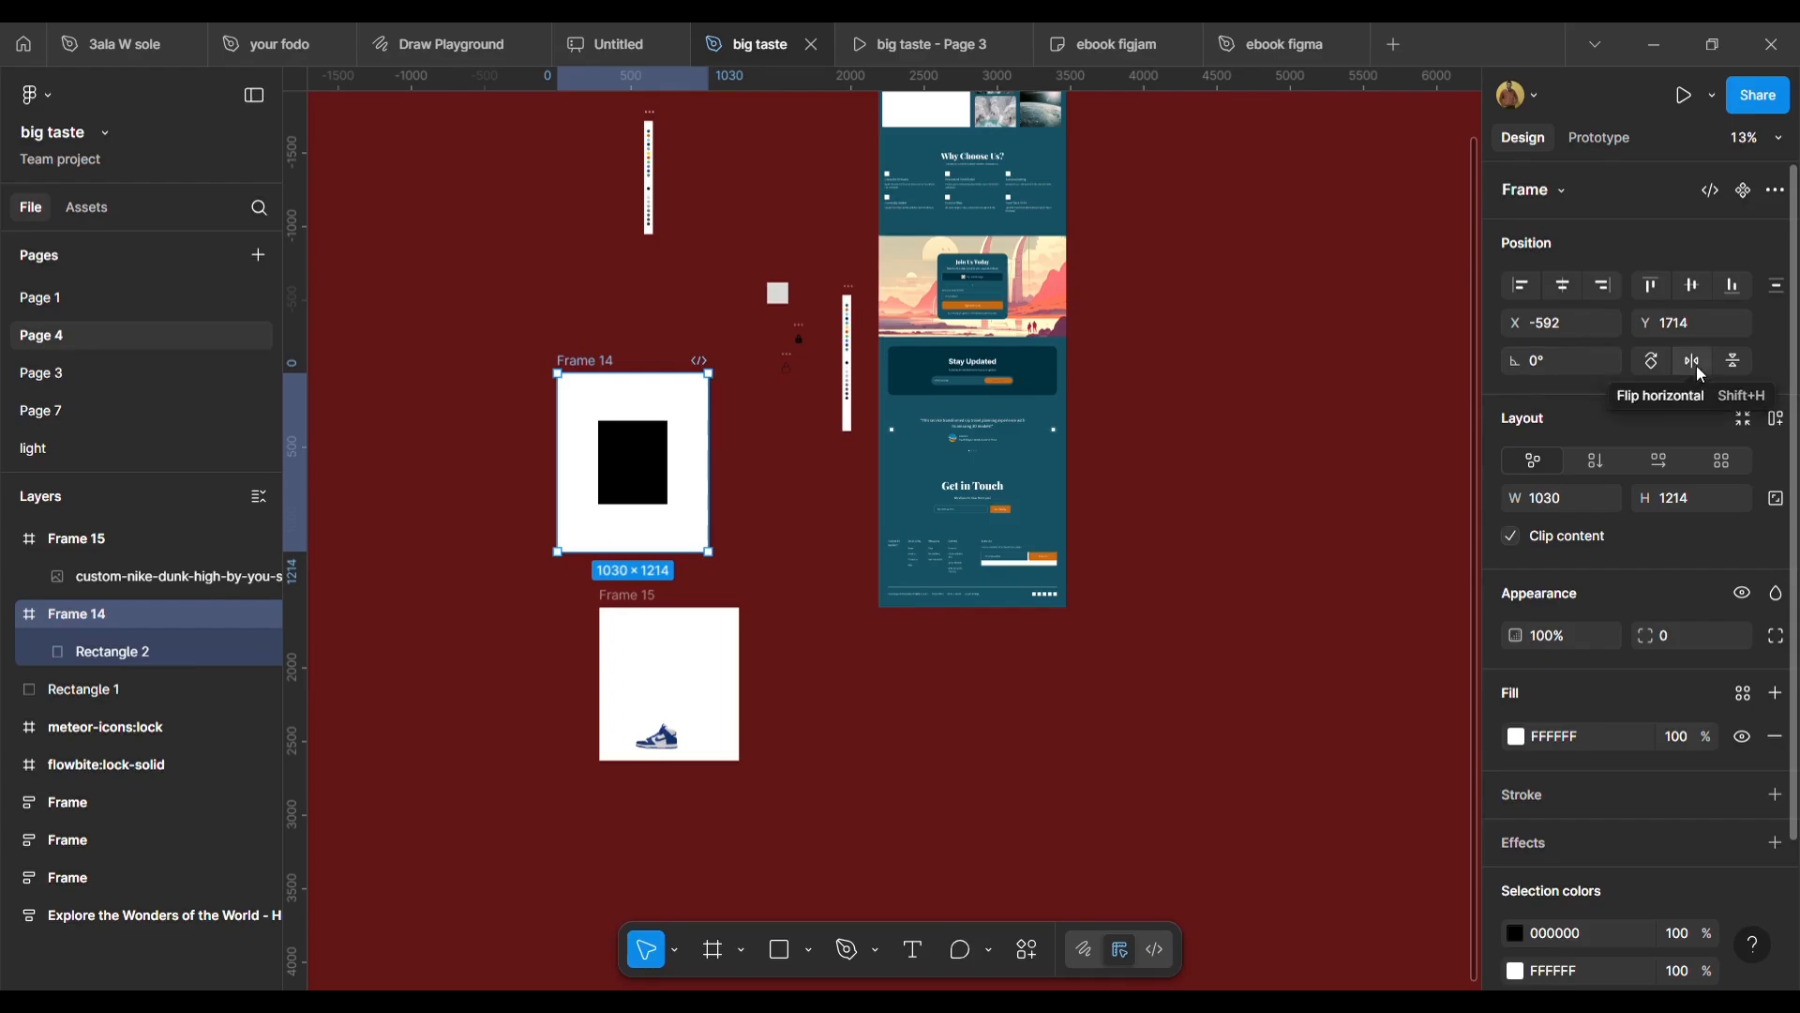
Rotate the shoe image in Frame 15 by 90° four times, back to 0°.
left_click(655, 738)
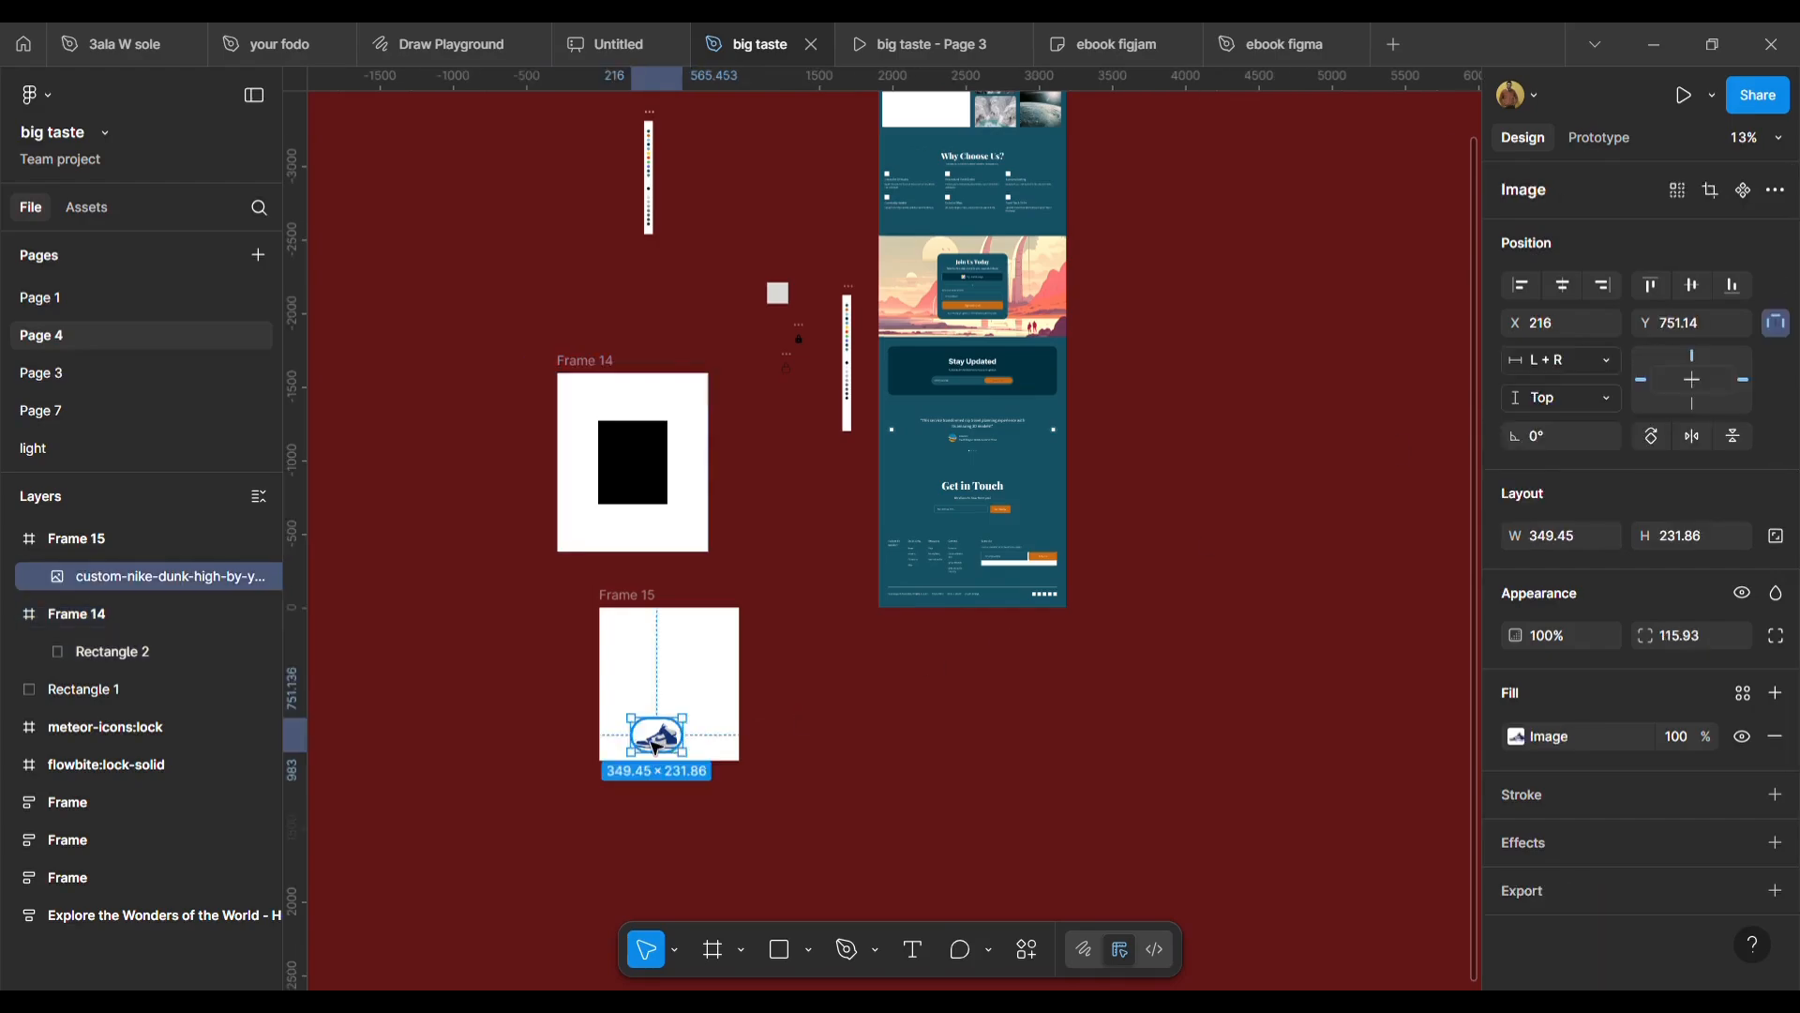
left_click(1654, 438)
left_click(1654, 438)
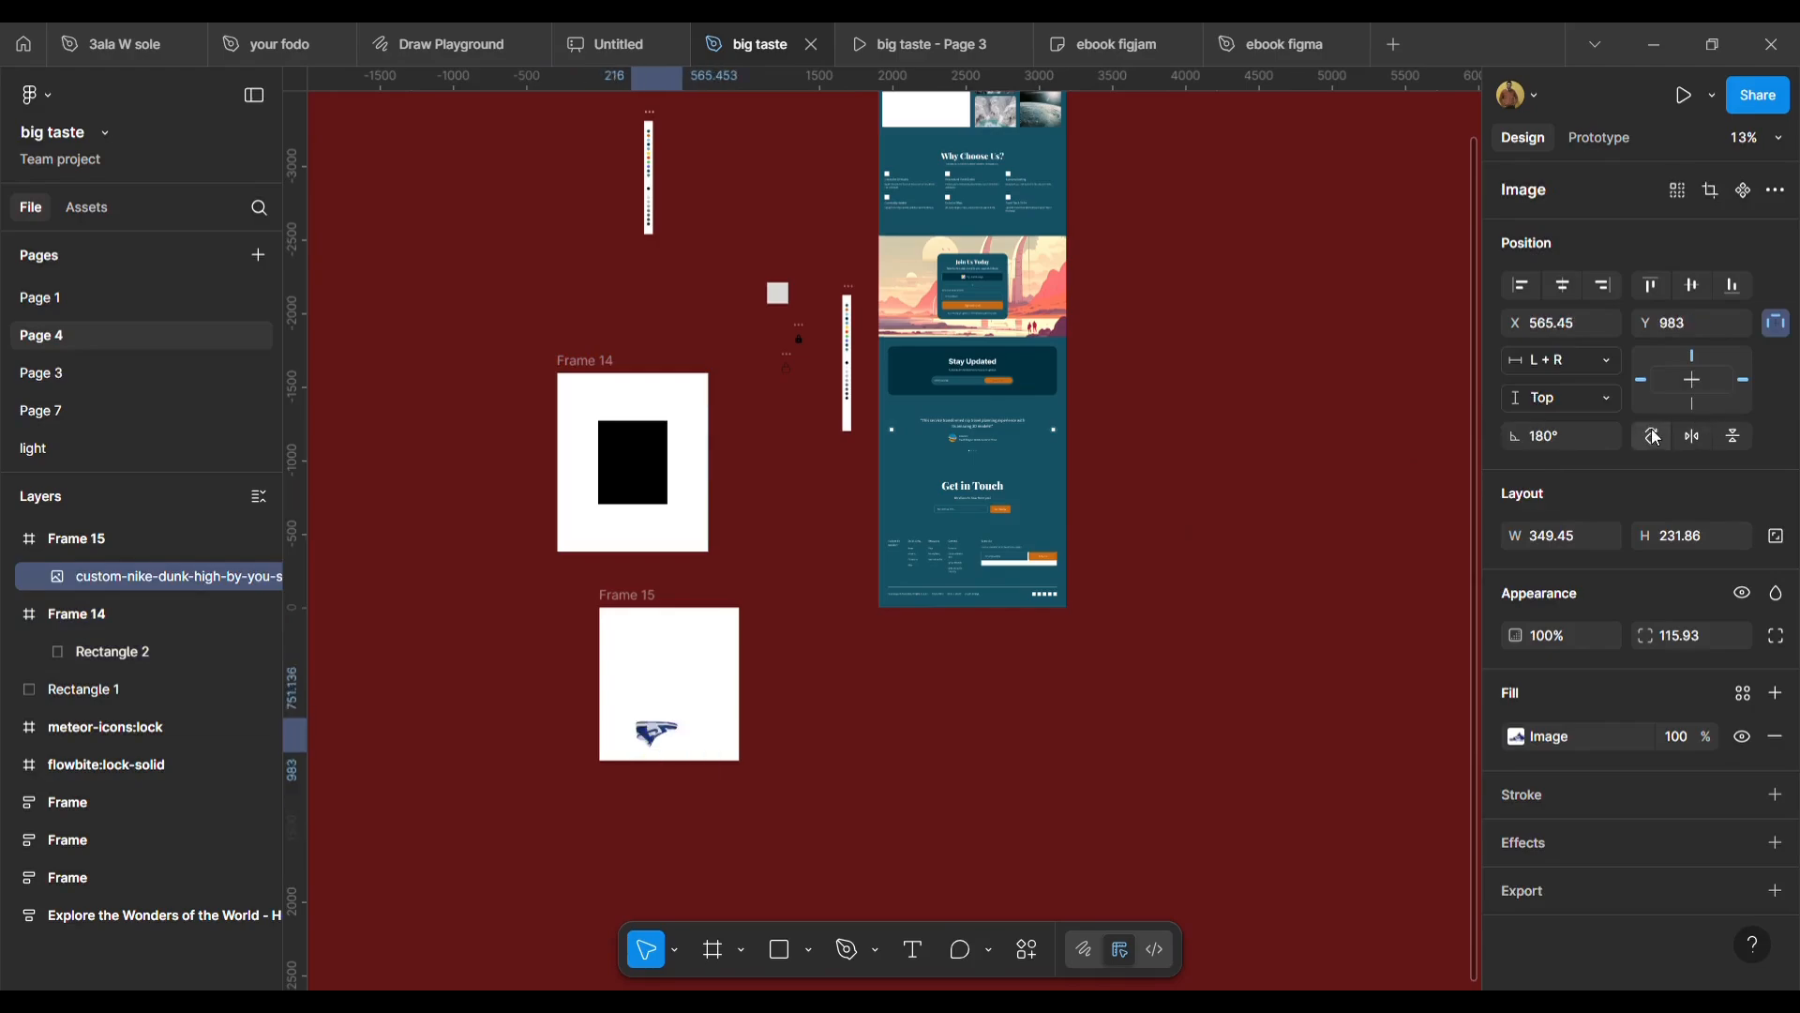
left_click(1654, 437)
left_click(1654, 437)
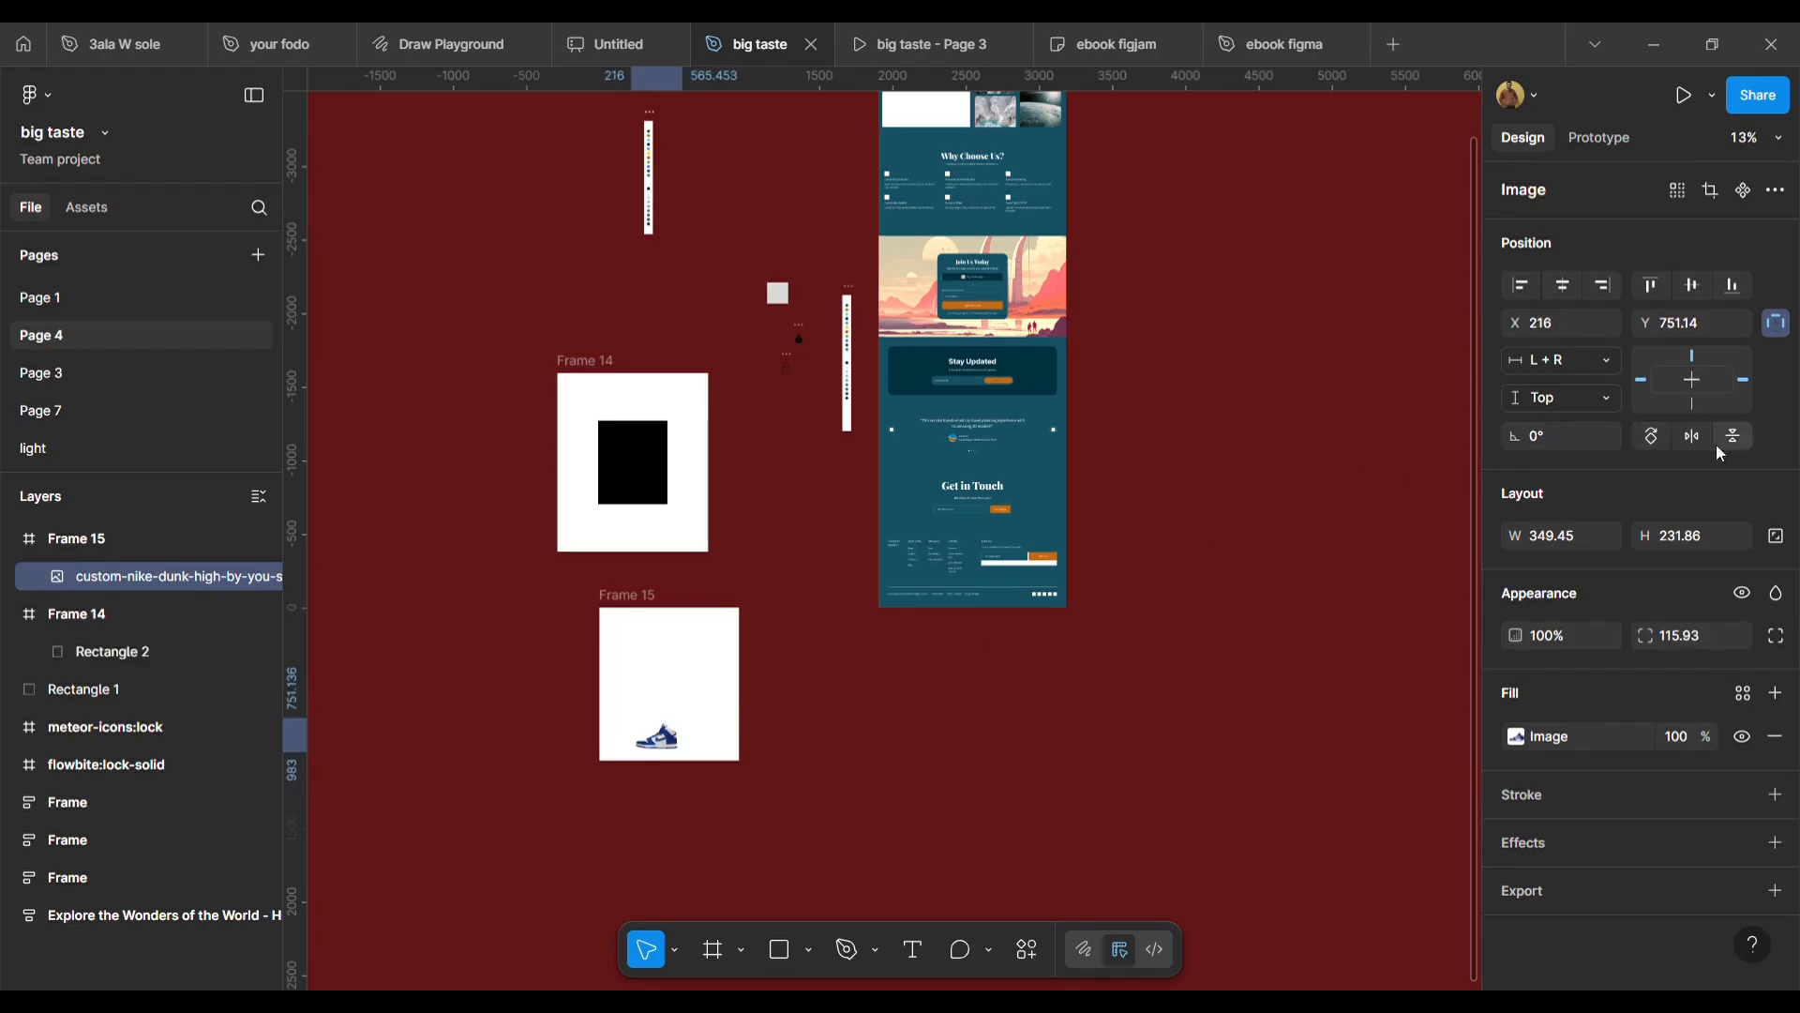
Flip the shoe image horizontally twice and vertically twice.
left_click(1692, 438)
left_click(1693, 437)
left_click(1736, 436)
left_click(1736, 436)
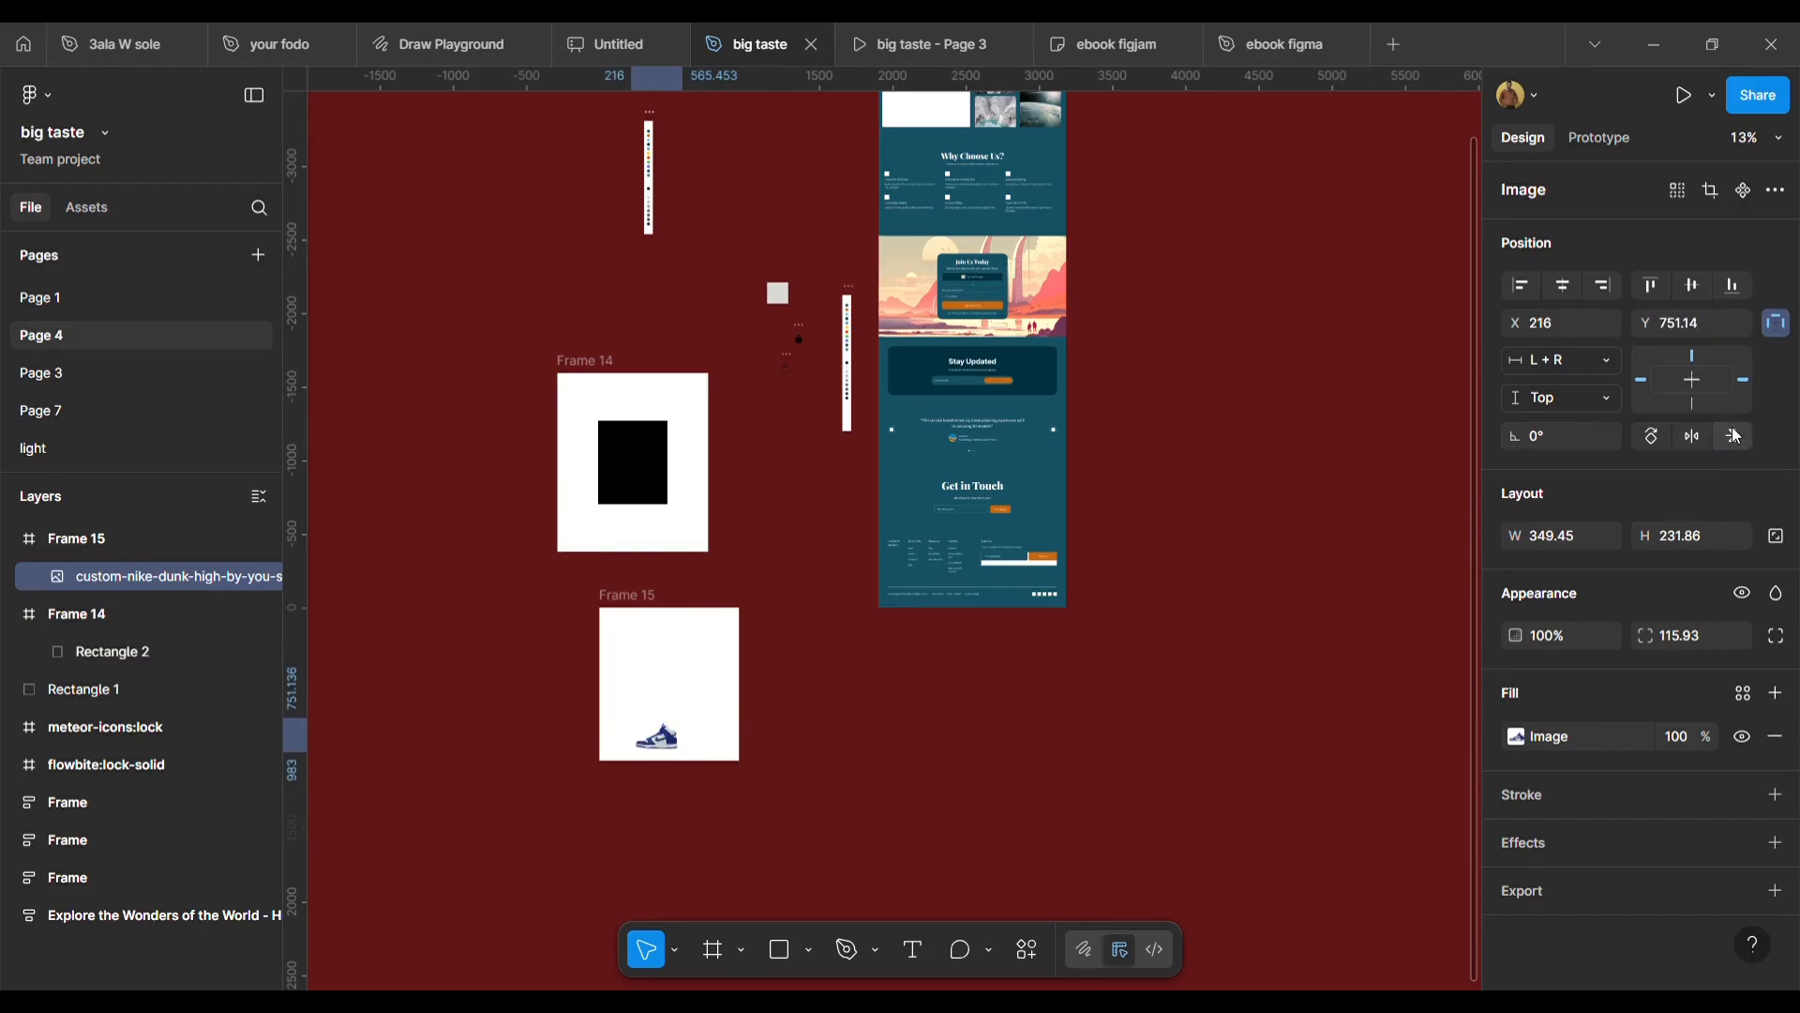